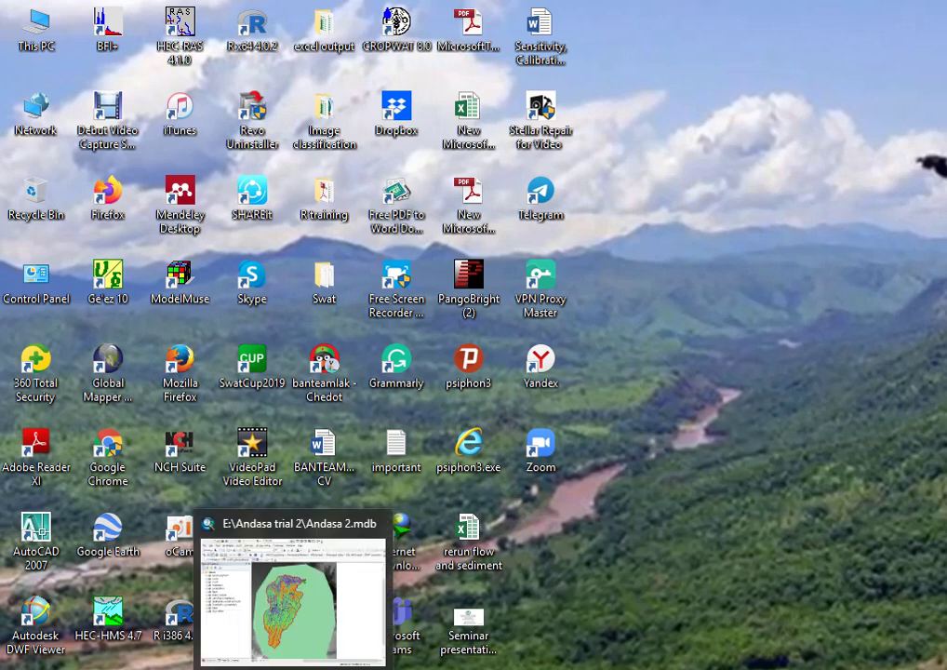
Switch to the Andasa 2.mdb project in ArcMap and look over its land slope, land use, soil and DEM layers
click(298, 605)
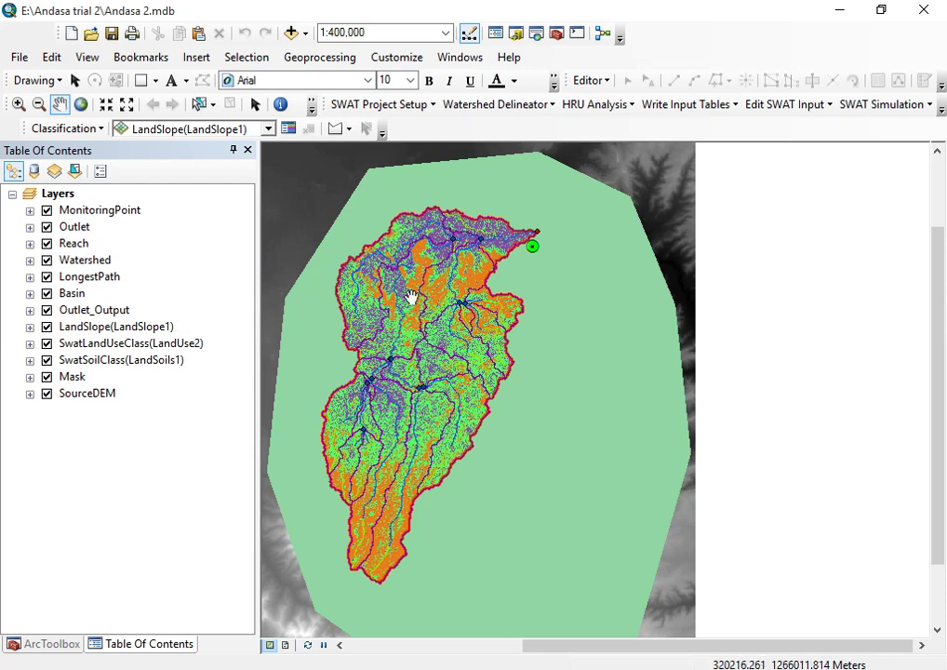
click(140, 362)
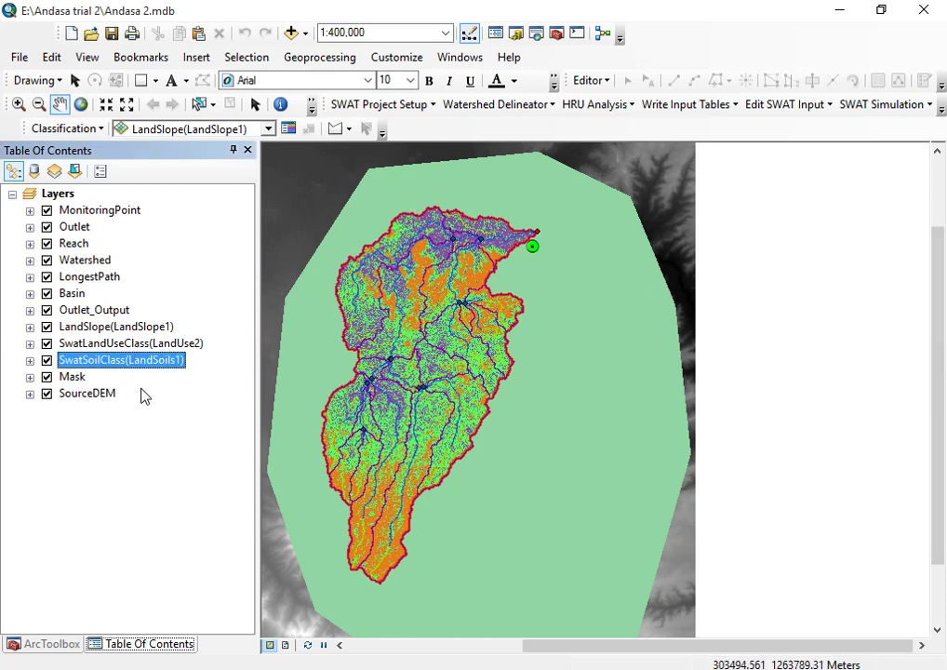
click(88, 394)
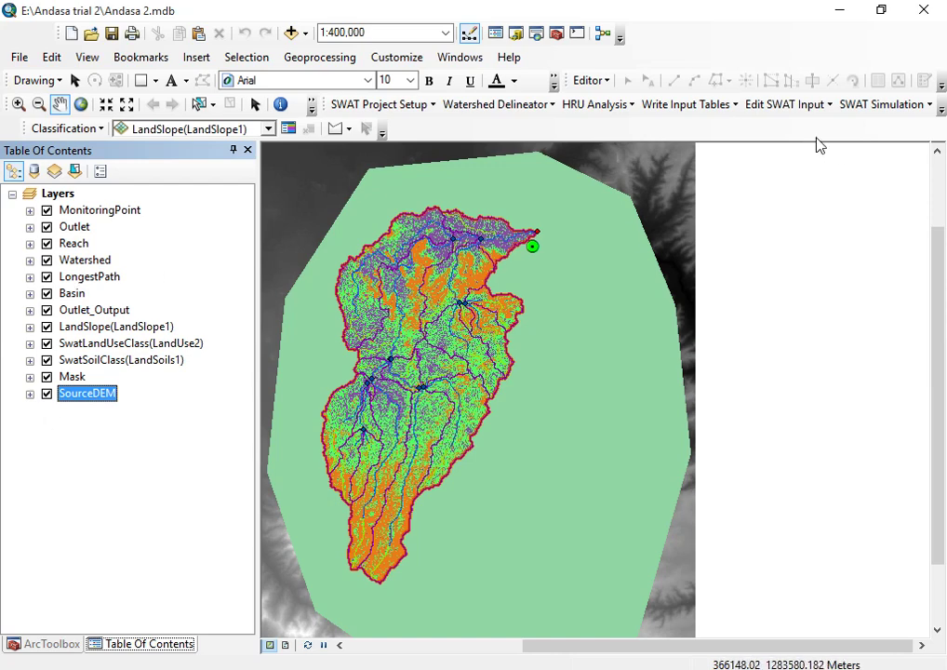
click(867, 107)
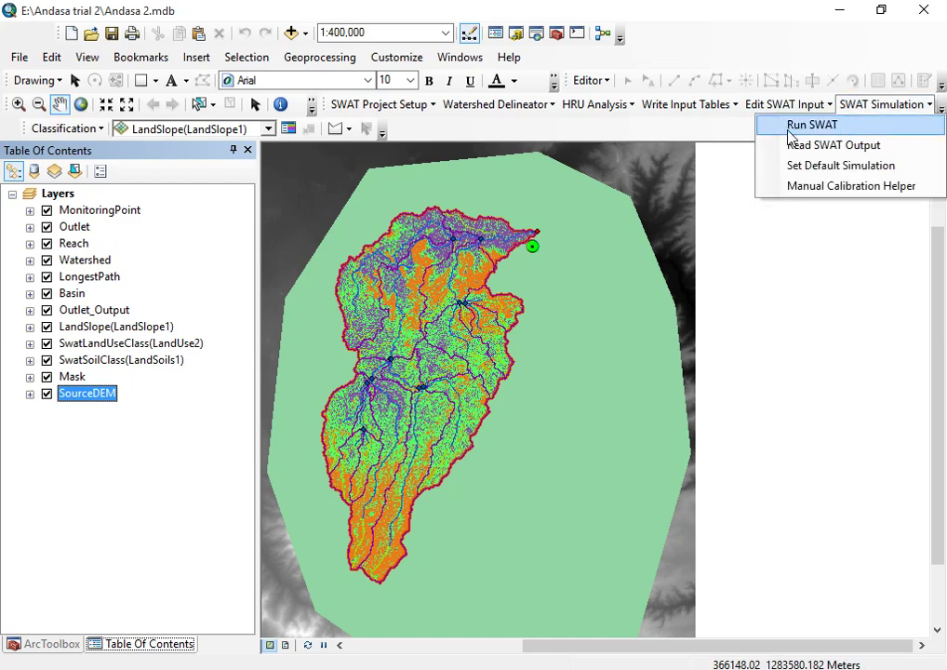
click(714, 133)
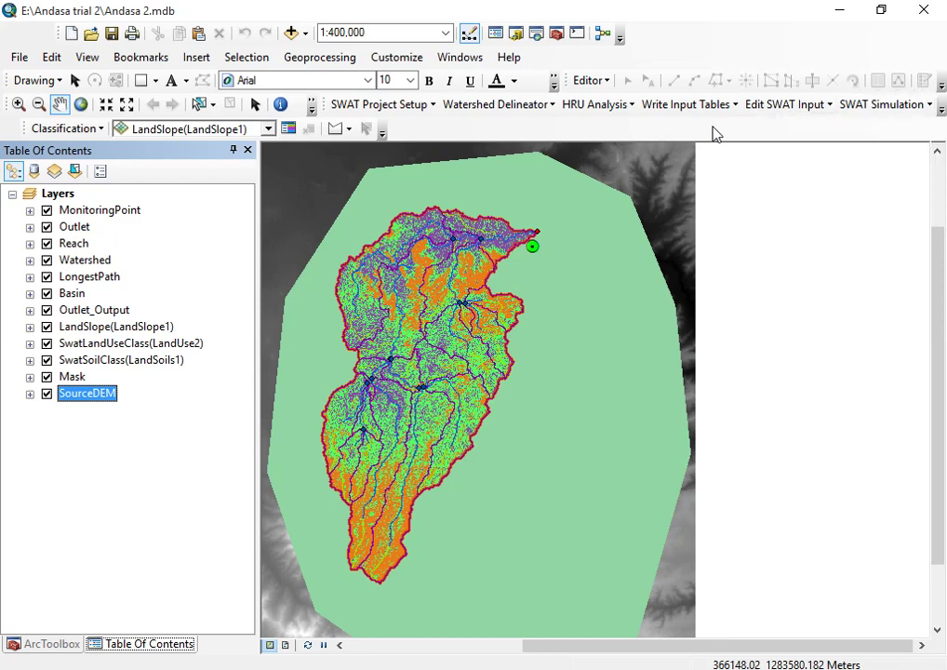
click(147, 327)
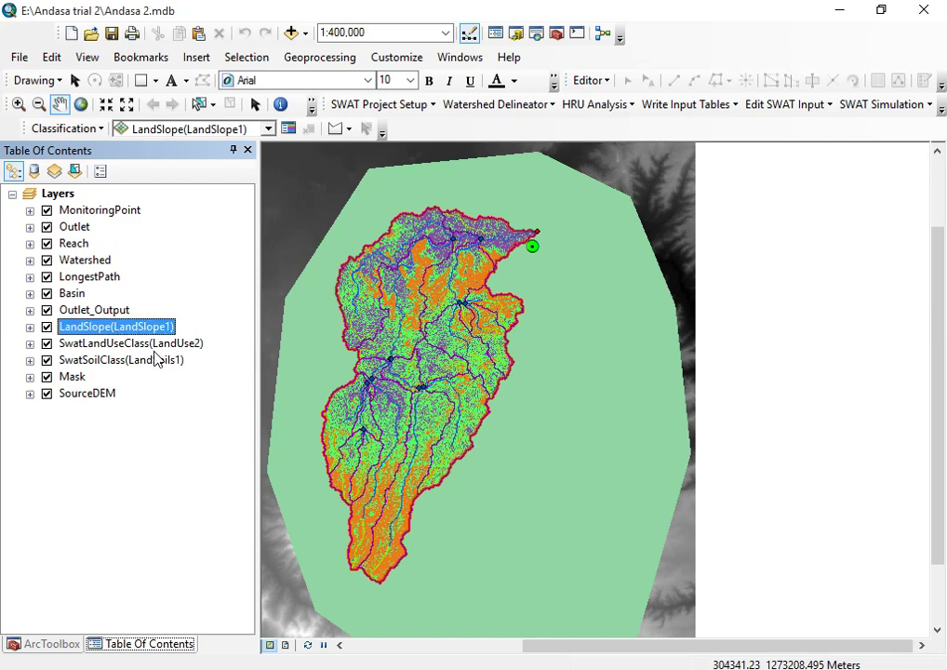
click(158, 344)
click(168, 359)
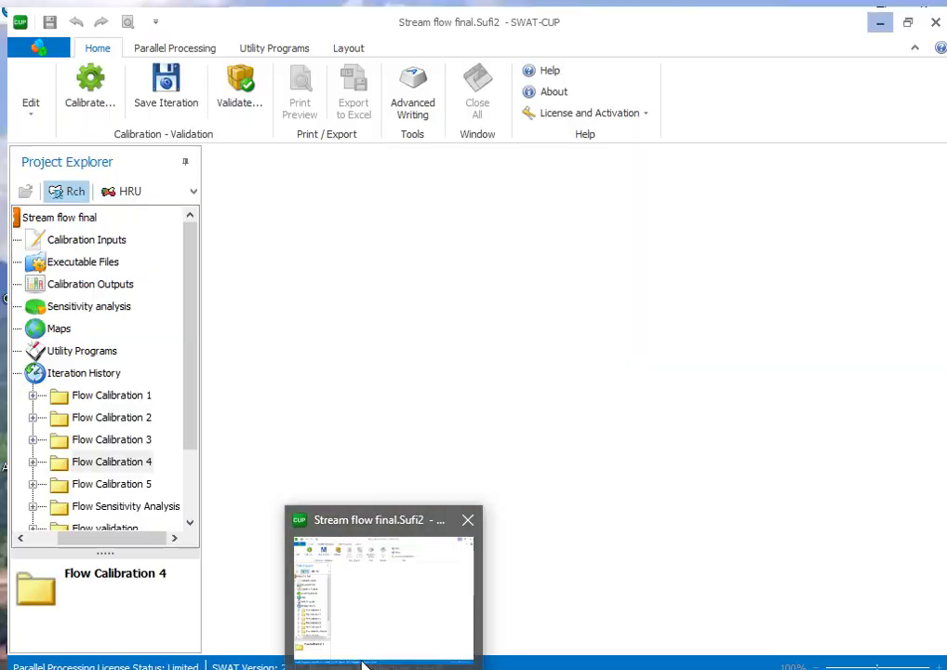
Switch to SWAT-CUP and open Best_Par.txt from the calibration outputs of Flow Calibration 4
click(363, 651)
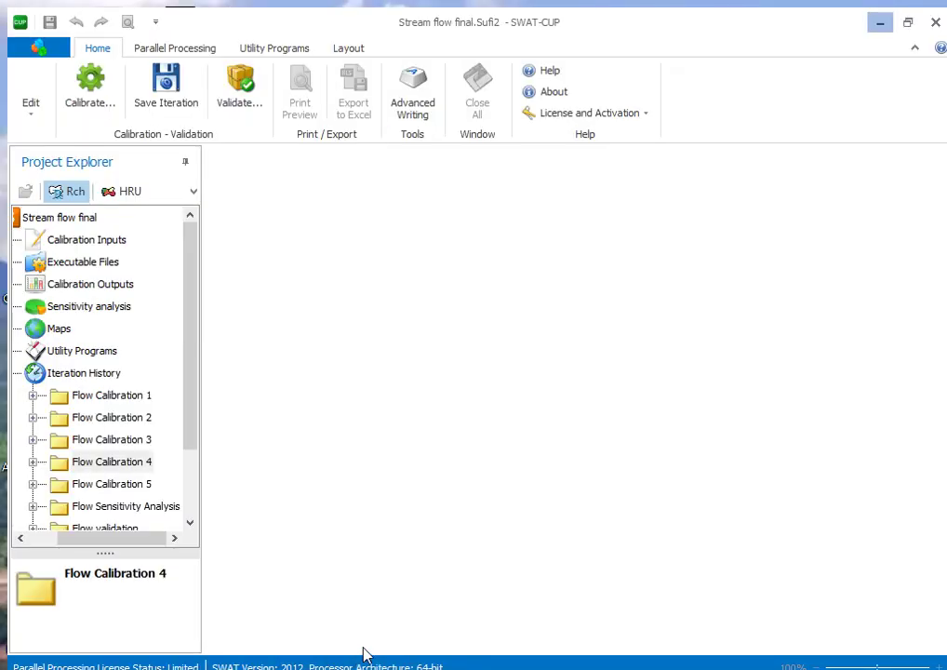
click(99, 432)
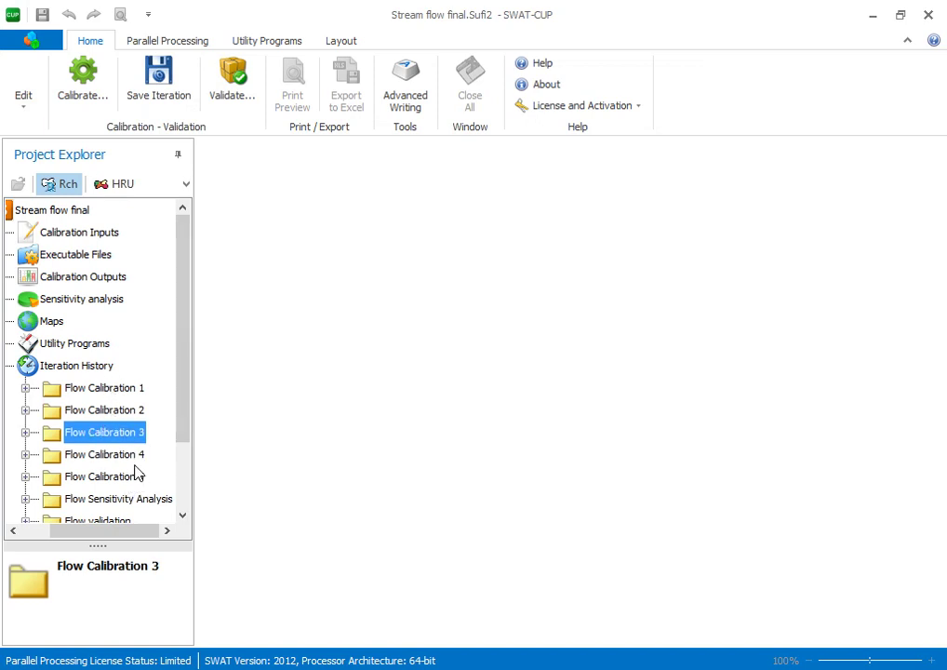
click(107, 456)
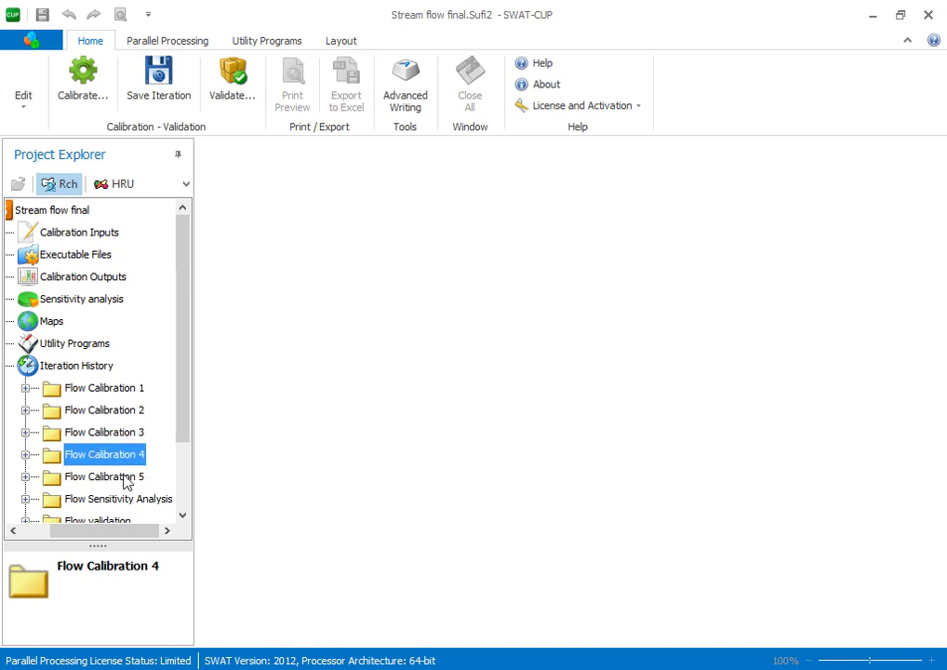
click(25, 454)
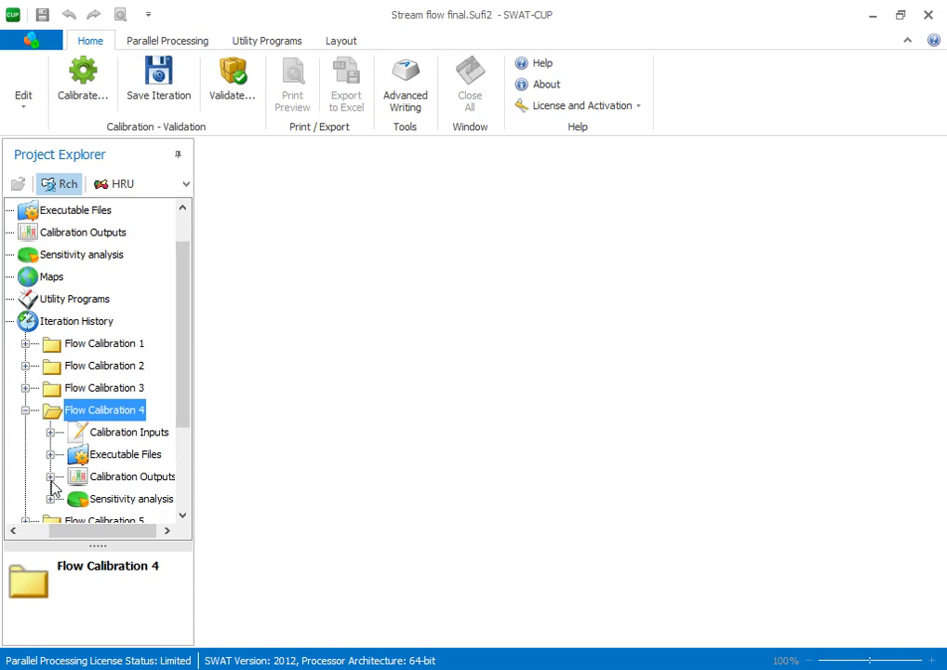
click(51, 479)
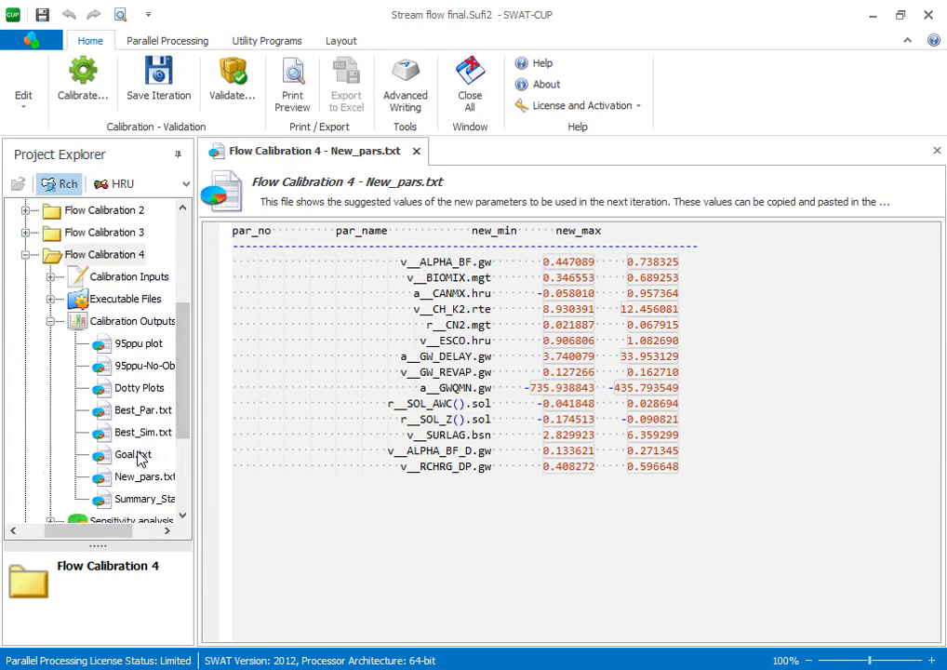
click(416, 151)
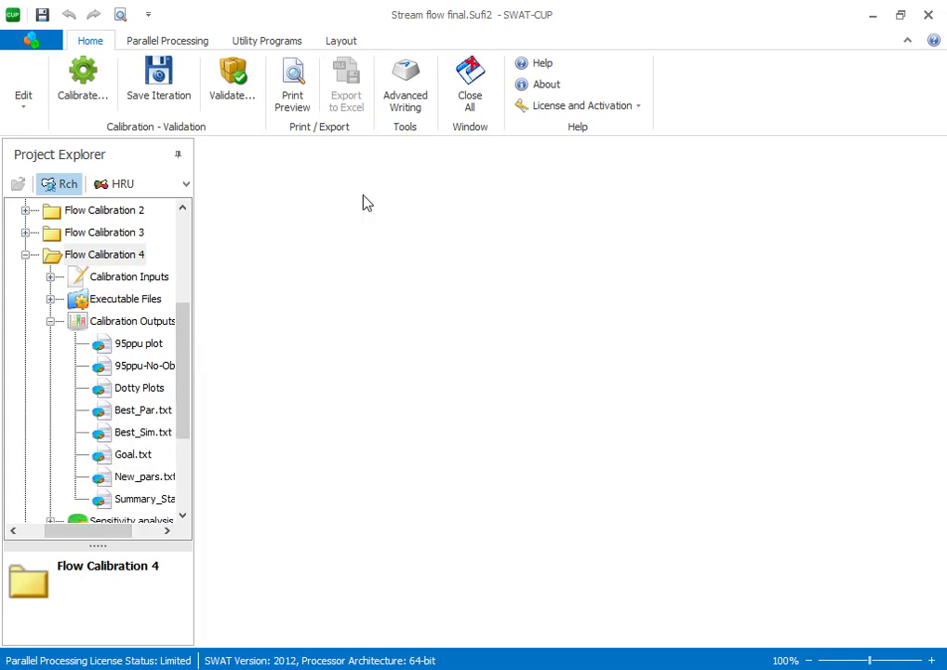
click(153, 412)
double_click(149, 410)
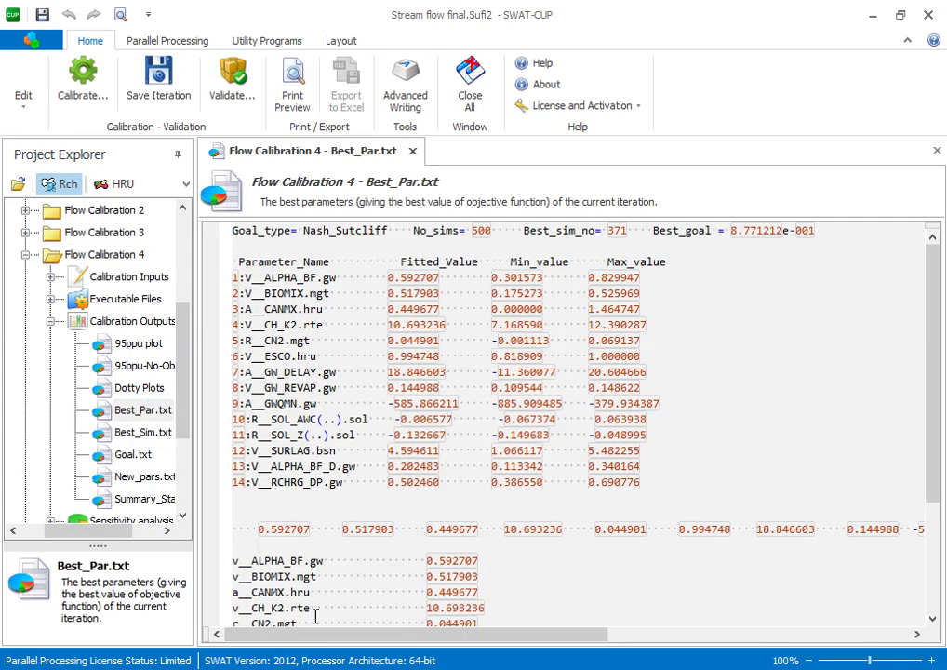
Examine the V, A and R prefixes of the parameter names and the fitted values in Best_Par.txt
click(389, 277)
drag(247, 277, 269, 279)
click(320, 291)
drag(244, 309, 252, 310)
click(276, 307)
drag(243, 341, 252, 341)
click(509, 388)
Switch back to the Andasa 2.mdb project in ArcMap and open the Manual Calibration Helper
click(547, 668)
mouse_move(298, 655)
click(328, 617)
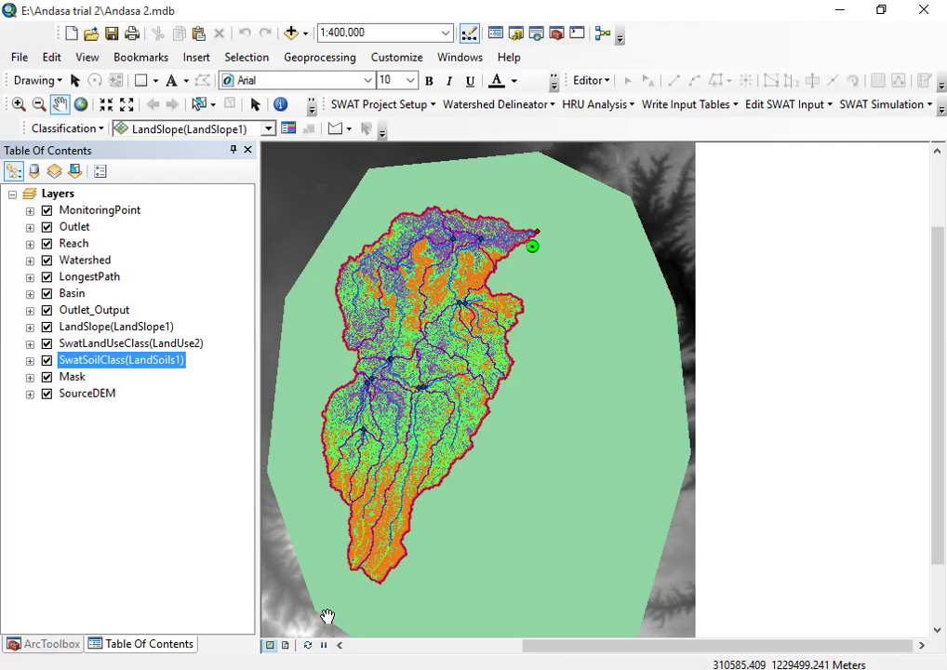
click(130, 343)
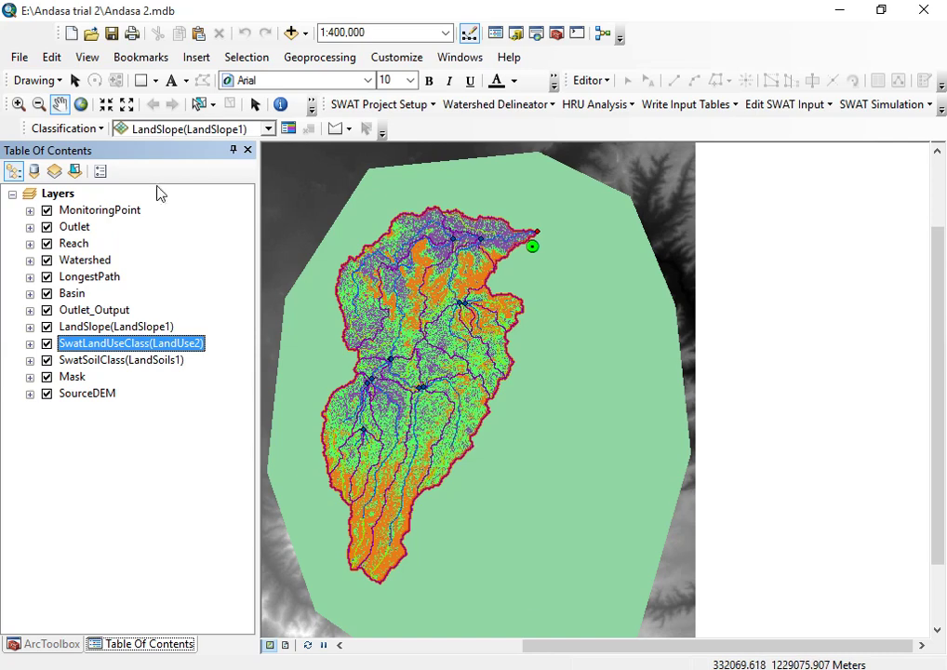
click(886, 109)
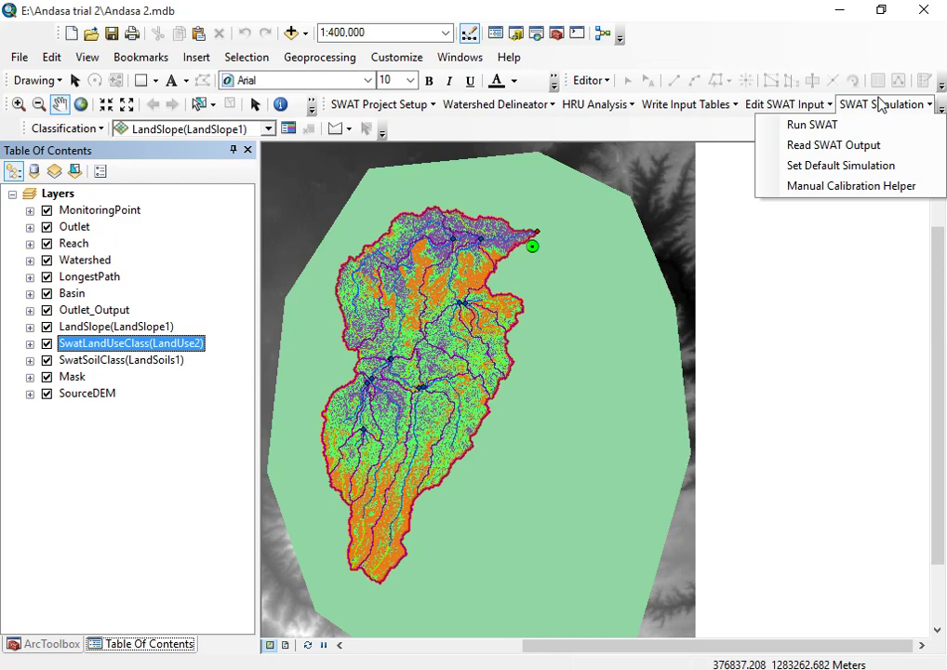
click(879, 104)
click(791, 104)
click(865, 105)
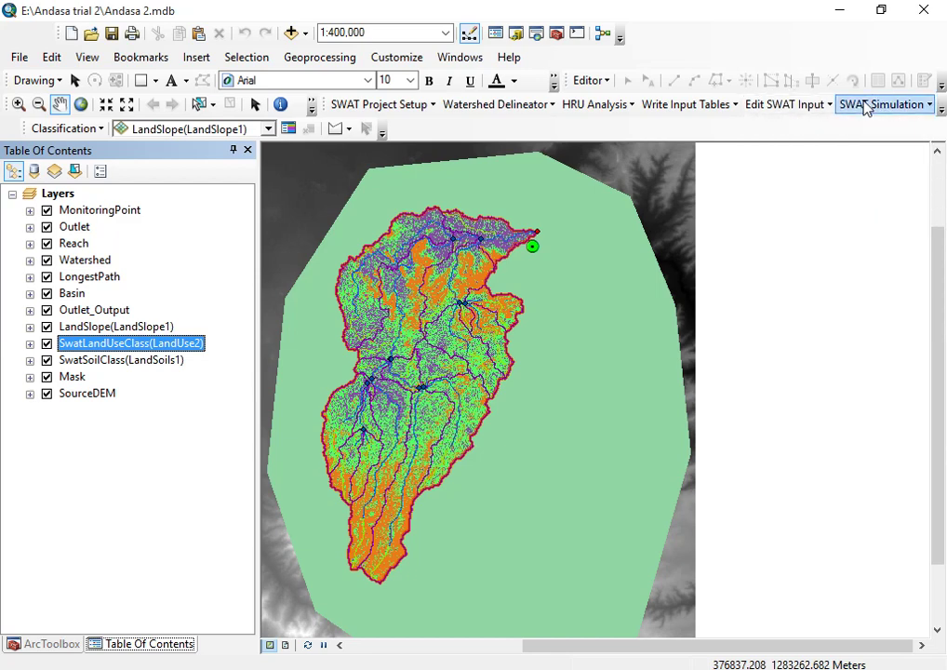
click(865, 105)
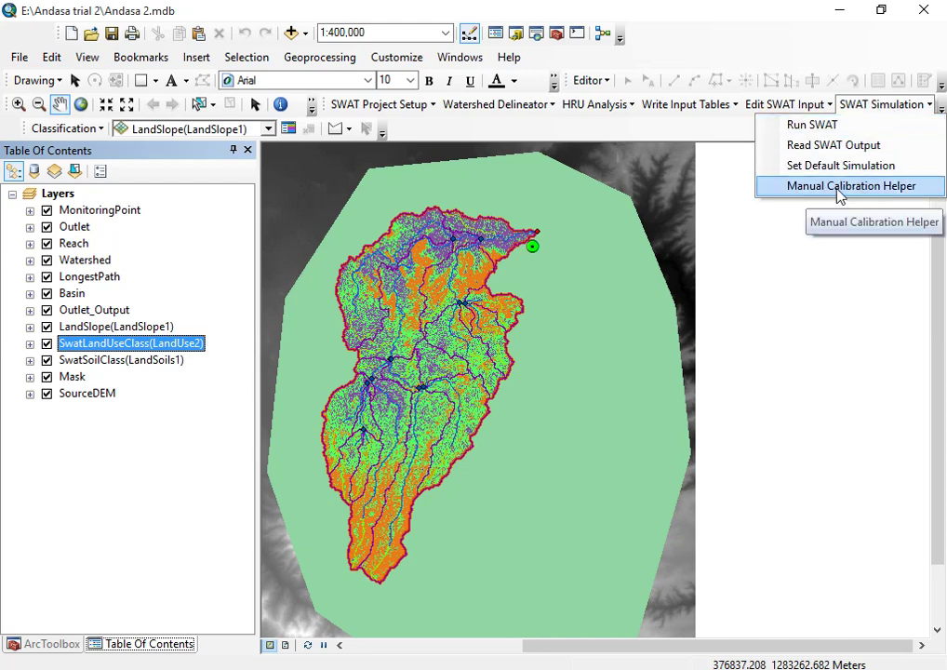
click(891, 187)
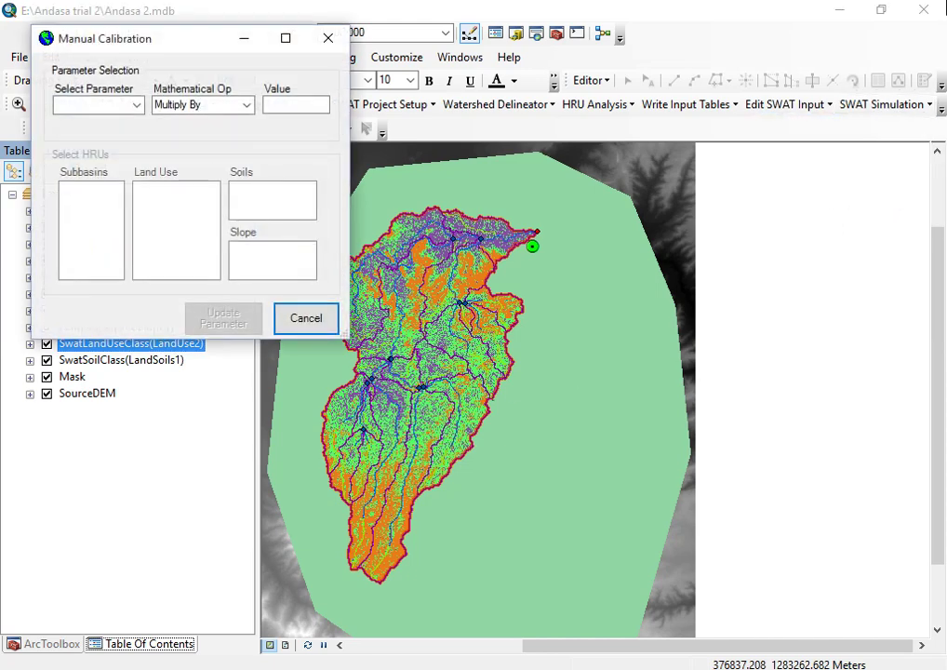
Choose Alpha_Bf as the manual calibration parameter and check the available mathematical operations
click(137, 104)
scroll(105, 260, down, 3)
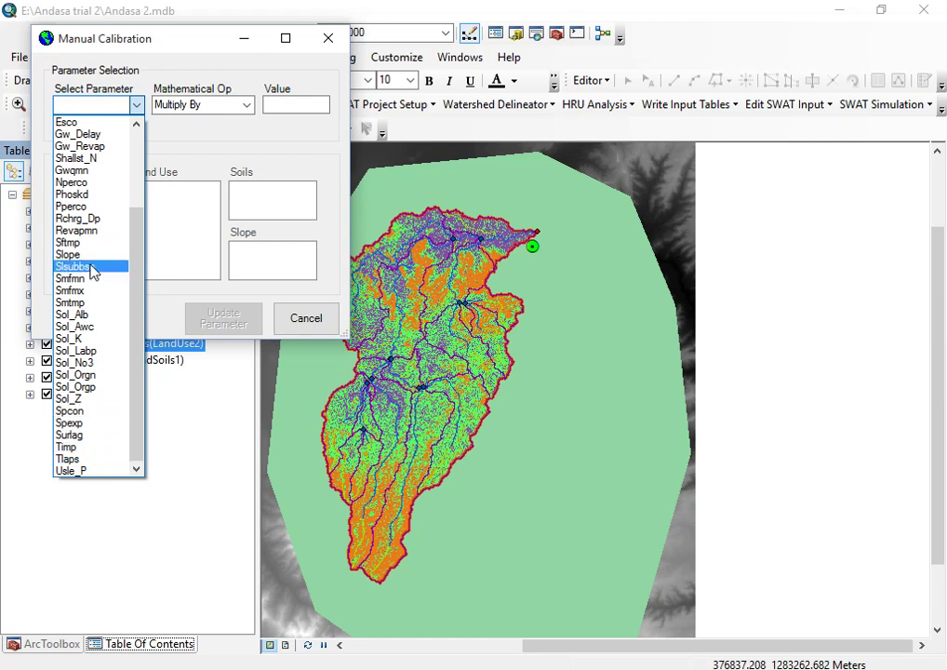
scroll(109, 250, up, 3)
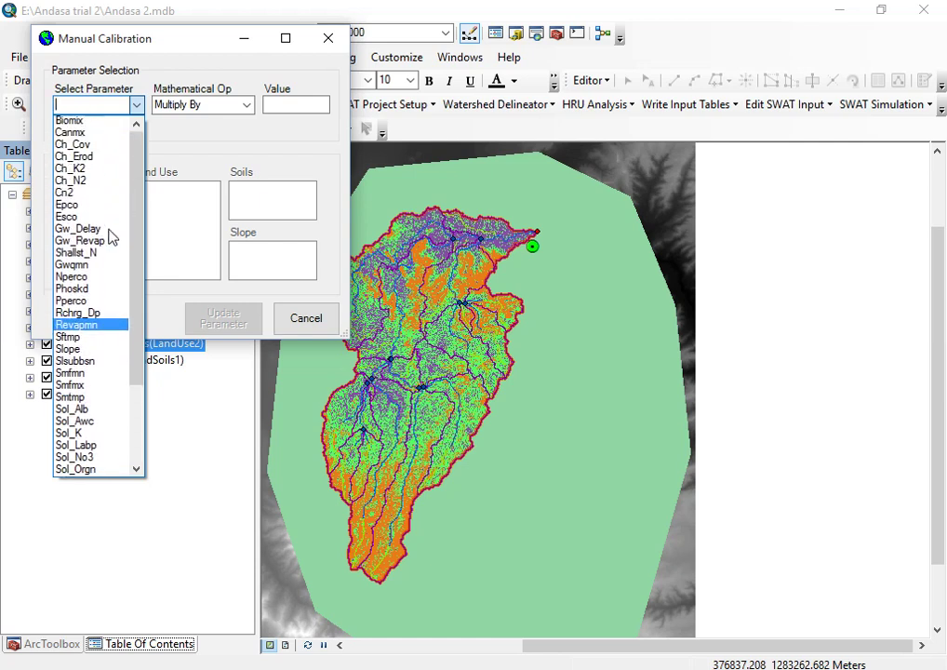
click(91, 122)
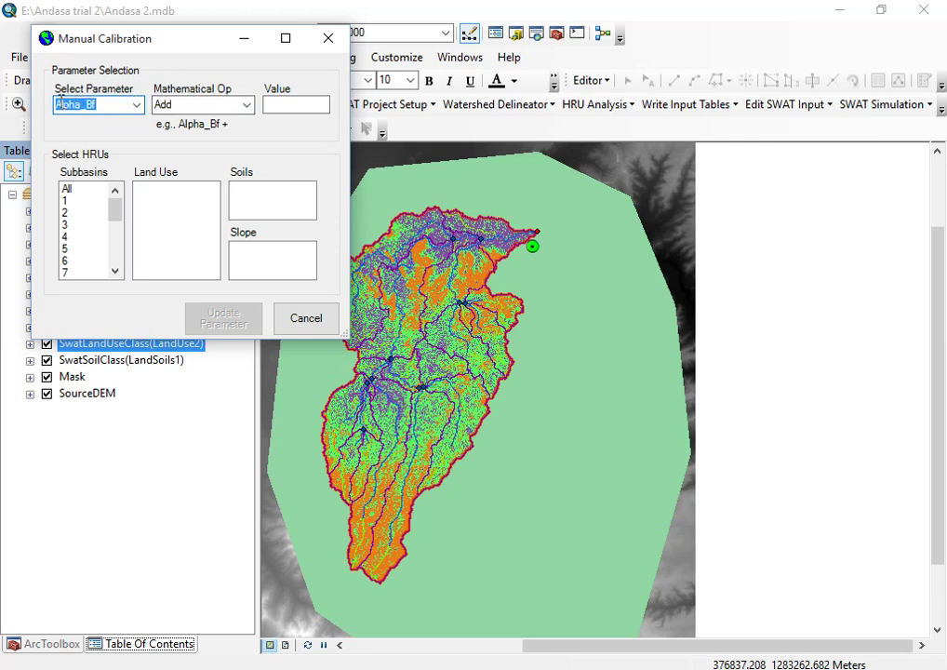
click(102, 104)
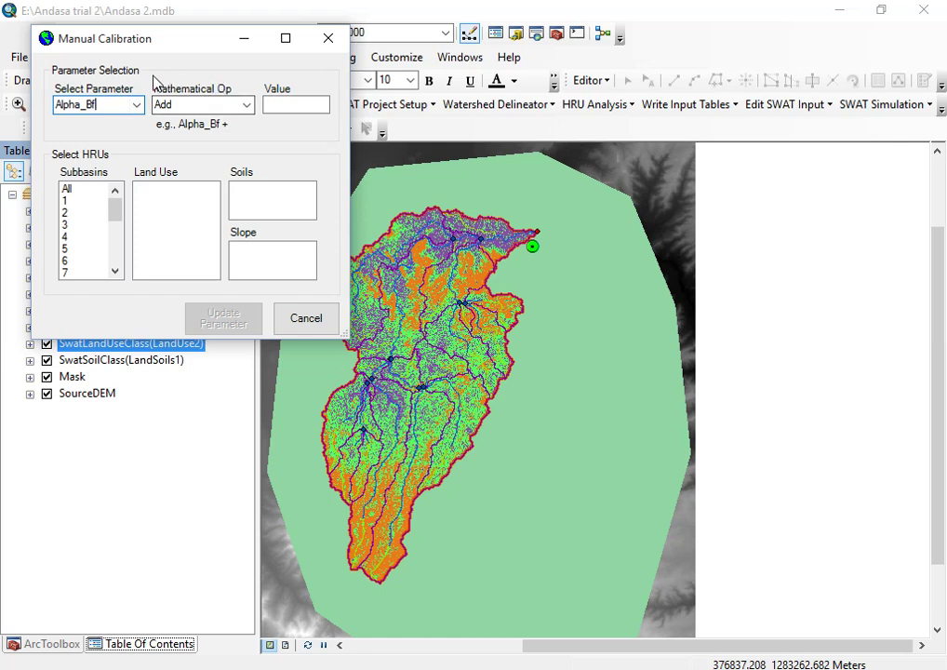
click(247, 105)
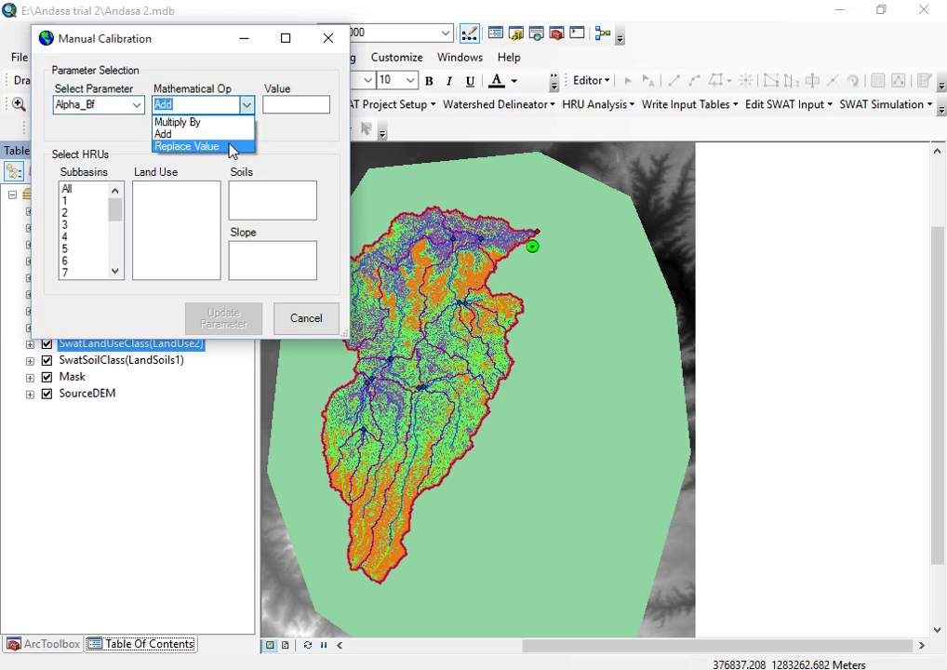
click(245, 76)
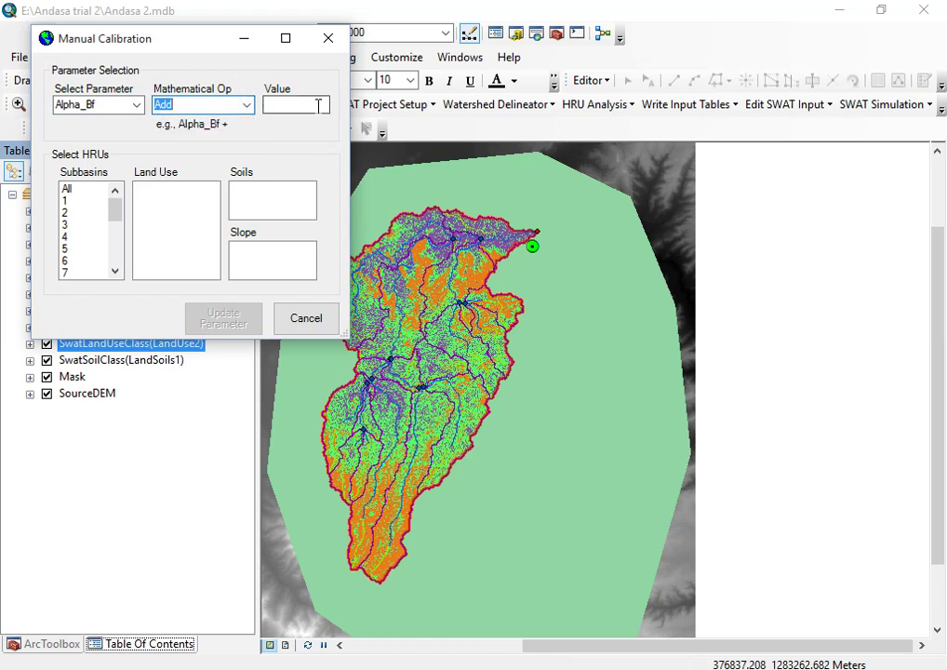
Switch to SWAT-CUP and copy the fitted value 0.592707 of V__ALPHA_BF.gw from Best_Par.txt
mouse_move(384, 669)
click(383, 577)
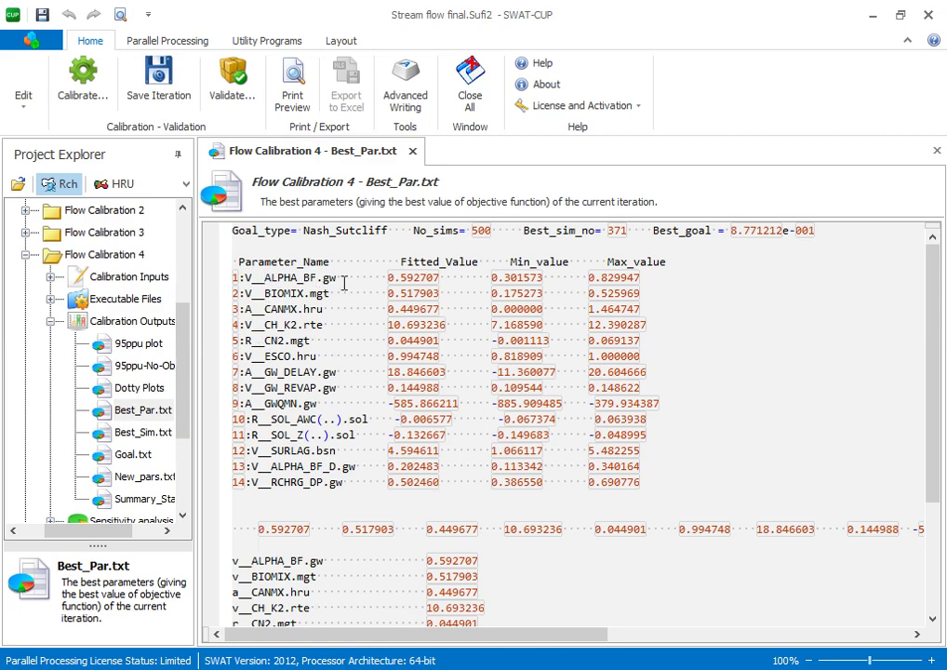
click(246, 277)
drag(428, 278, 390, 279)
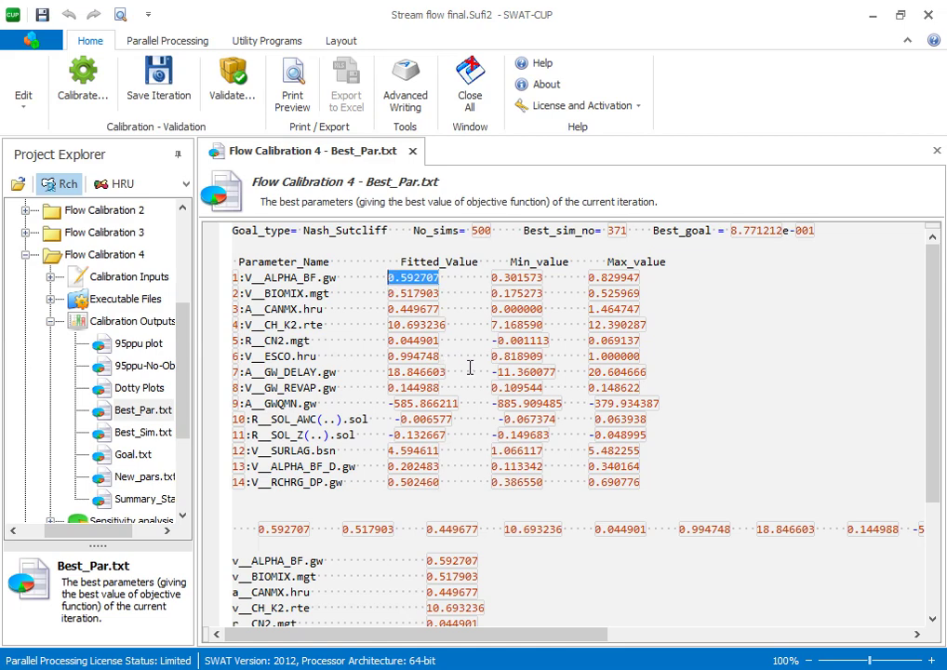
right_click(412, 279)
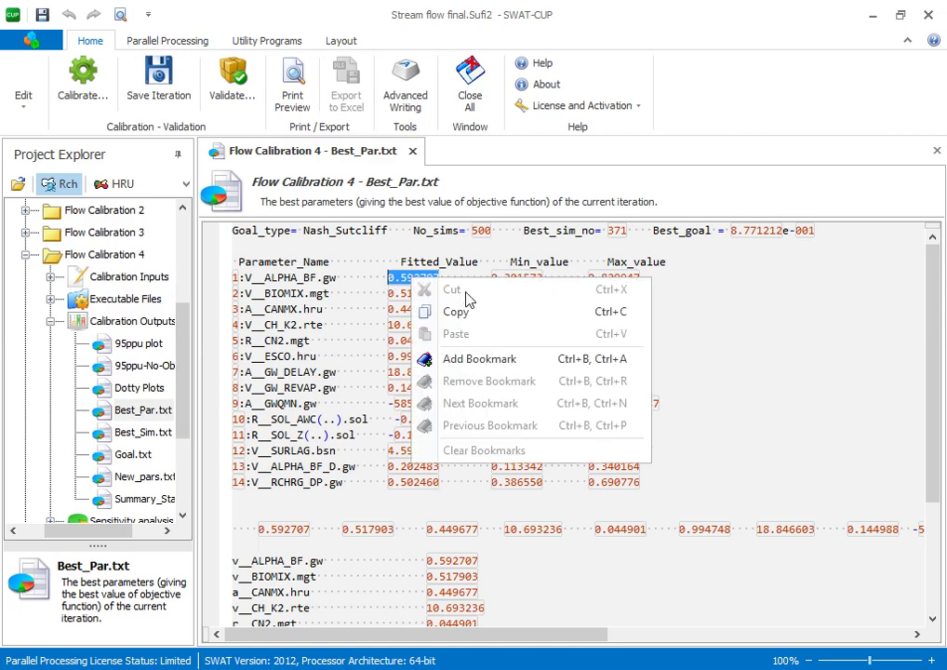
click(473, 314)
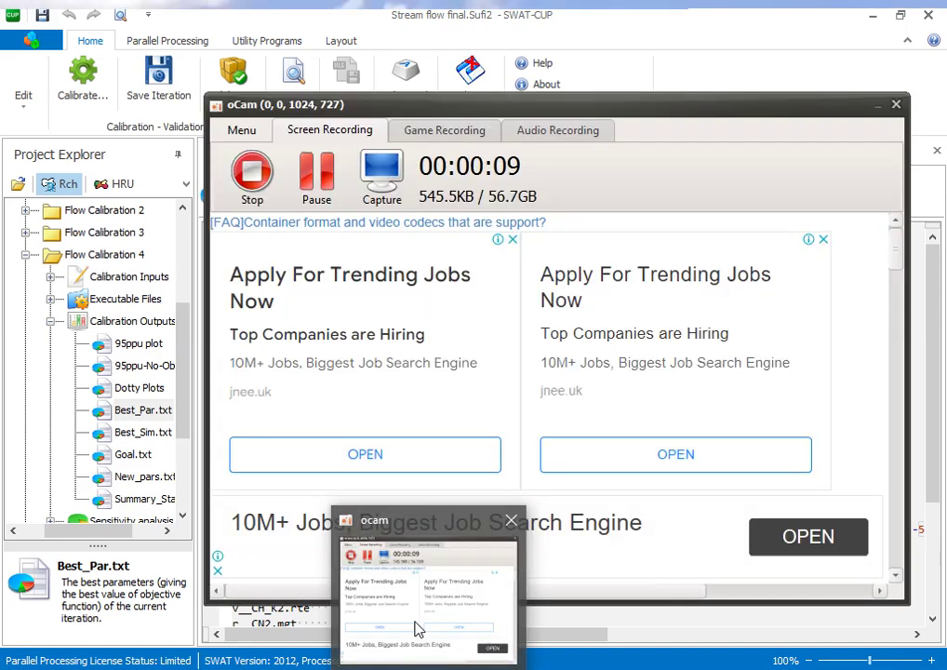
Return to the Manual Calibration dialog in ArcMap and set the mathematical operation for Alpha_Bf to Replace Value
mouse_move(337, 668)
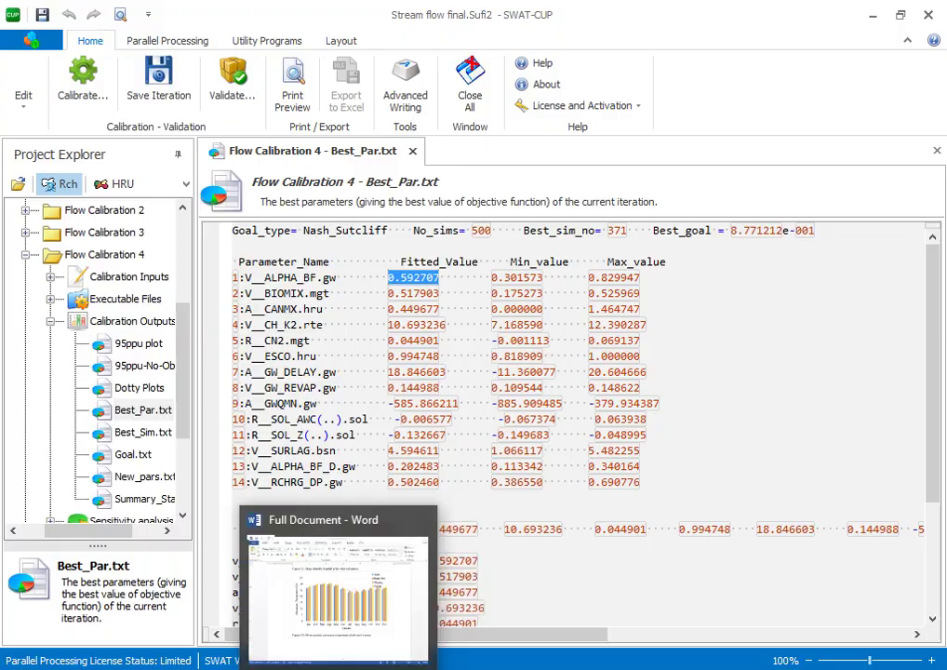
click(392, 644)
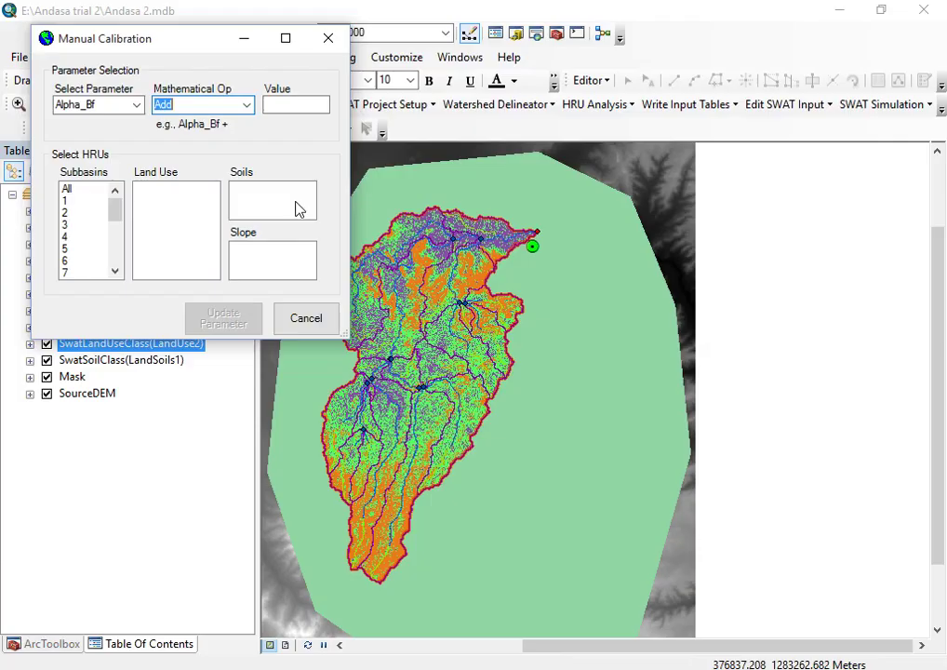
click(247, 106)
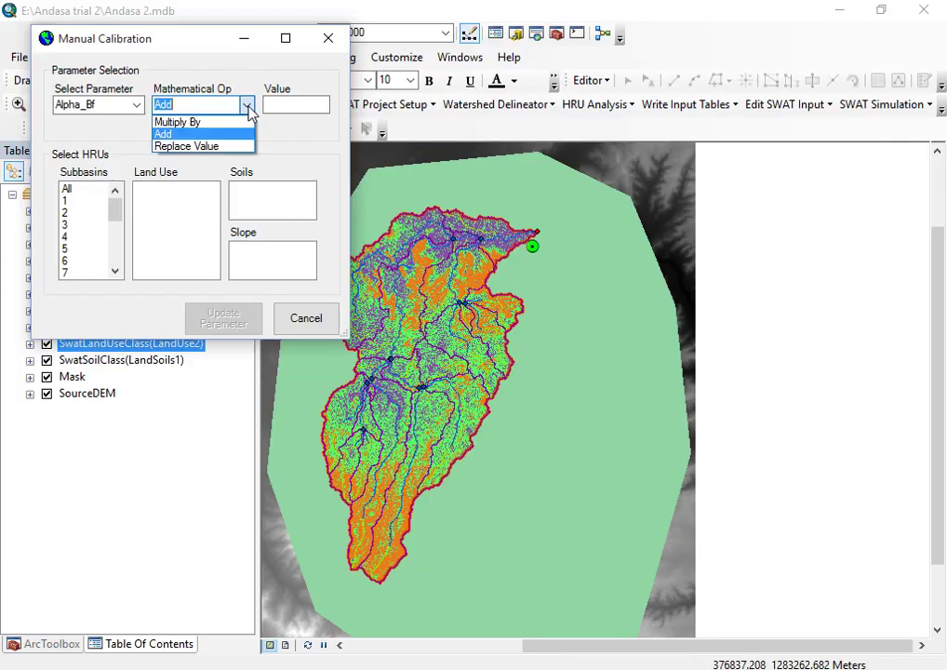
click(187, 147)
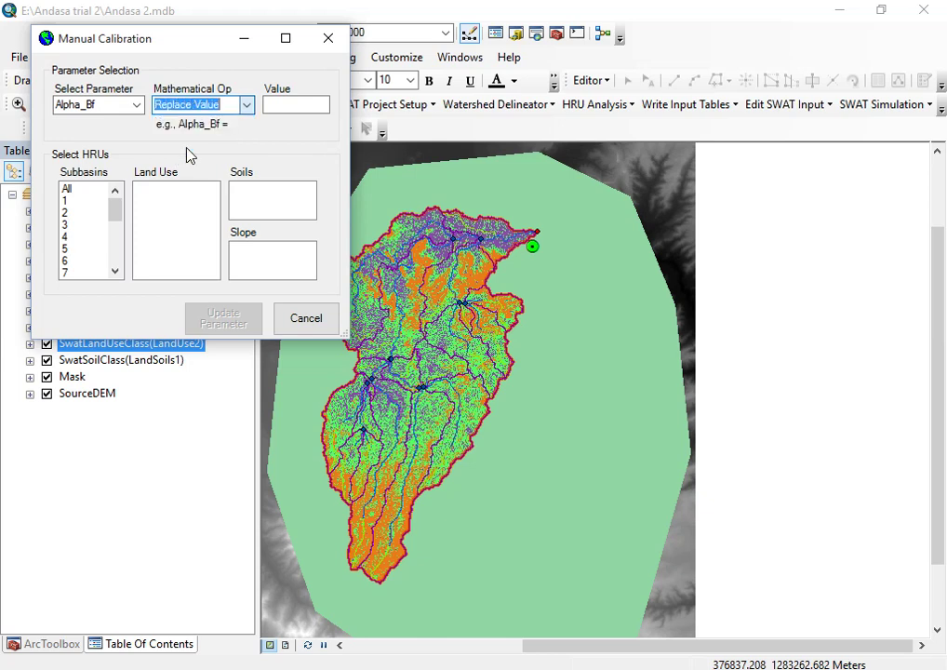
click(221, 105)
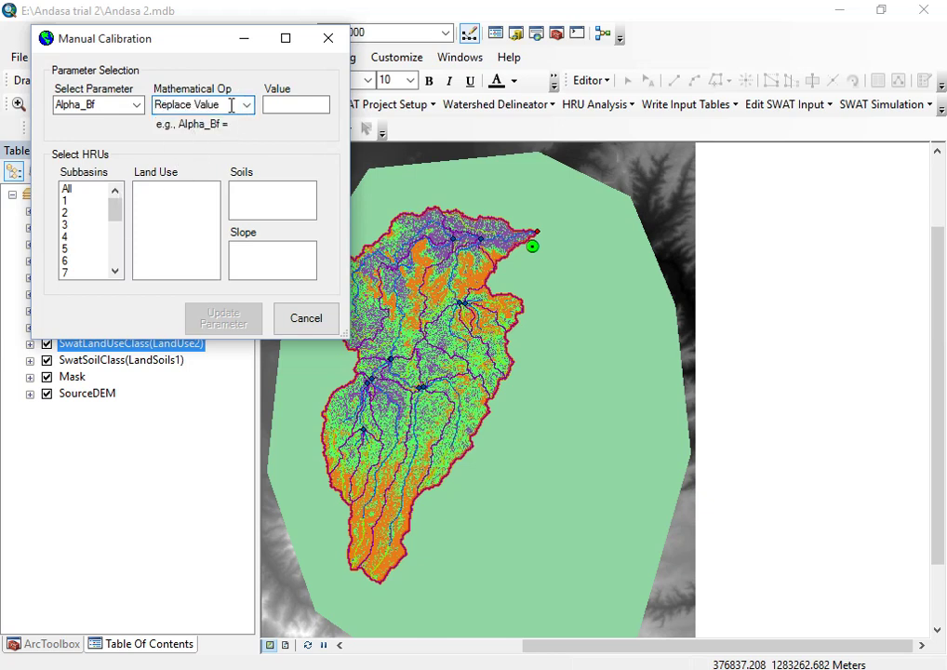
Enter the copied fitted value 0.592707 as the replacement value for Alpha_Bf
click(247, 105)
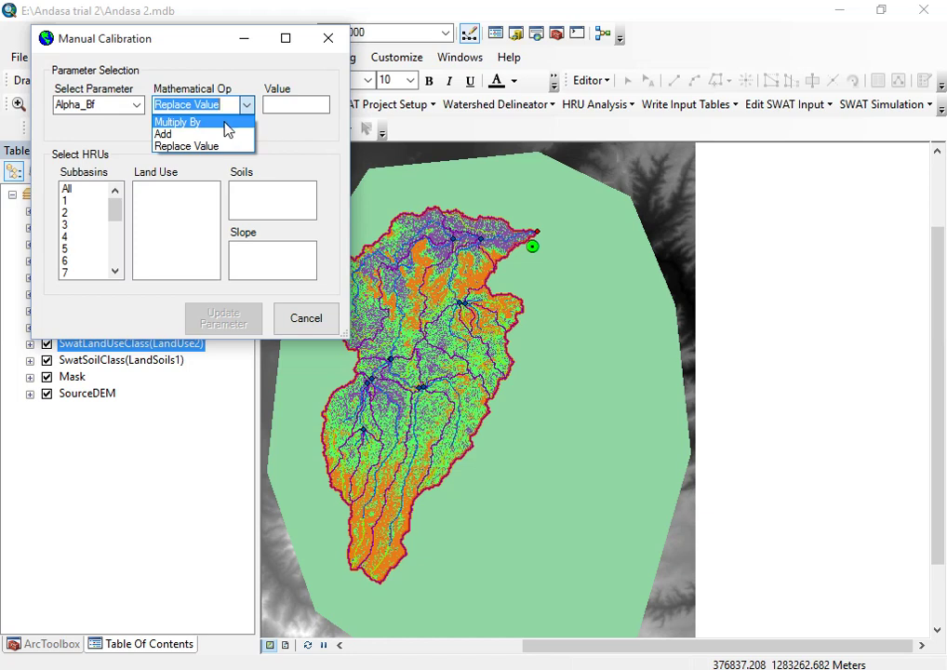
click(280, 106)
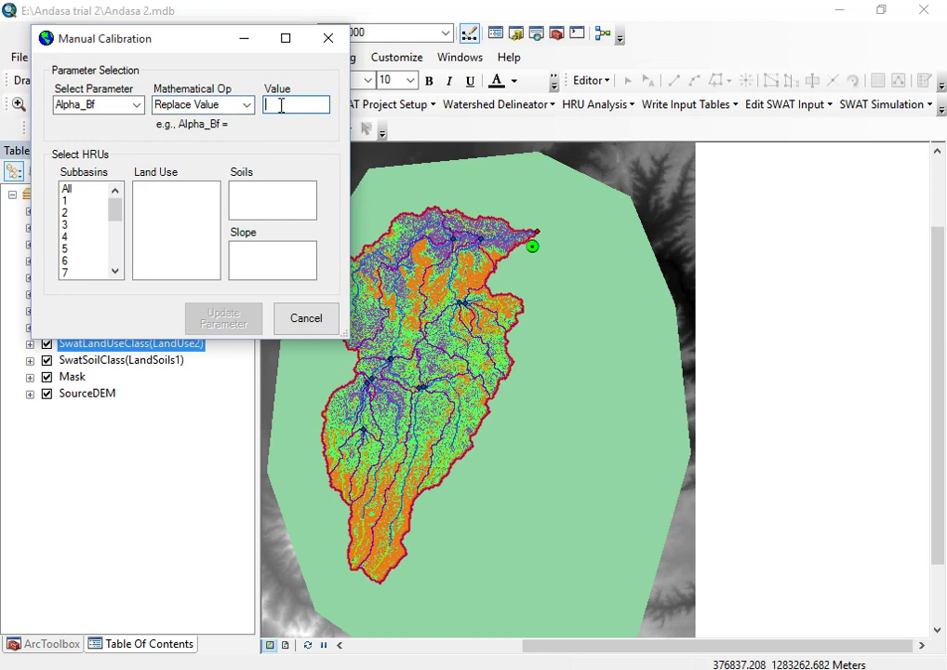
right_click(281, 106)
click(366, 187)
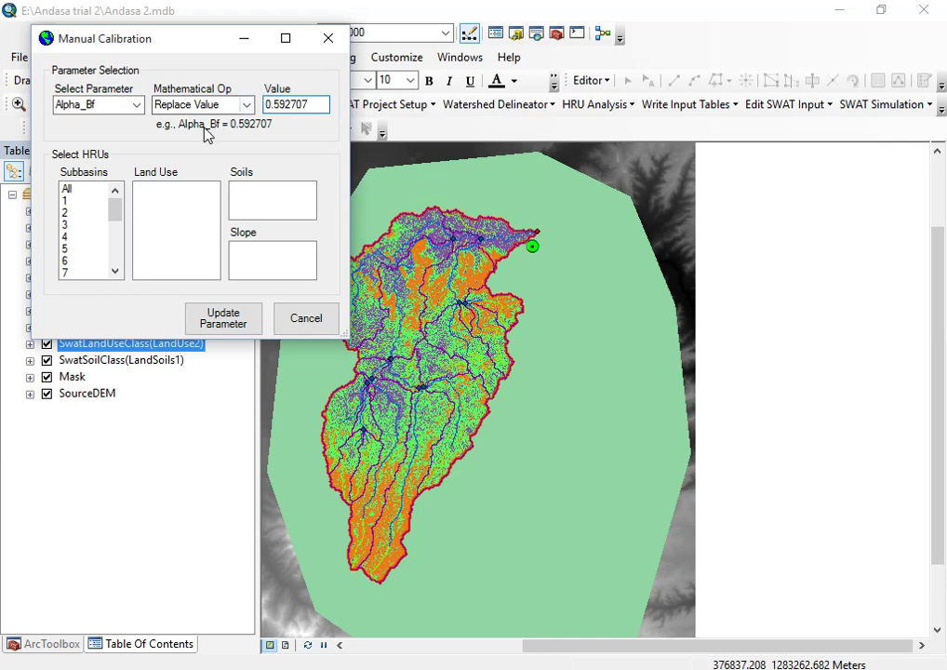
Try the Add and Multiply By operations on Alpha_Bf with the value 0.592707
click(247, 104)
click(202, 135)
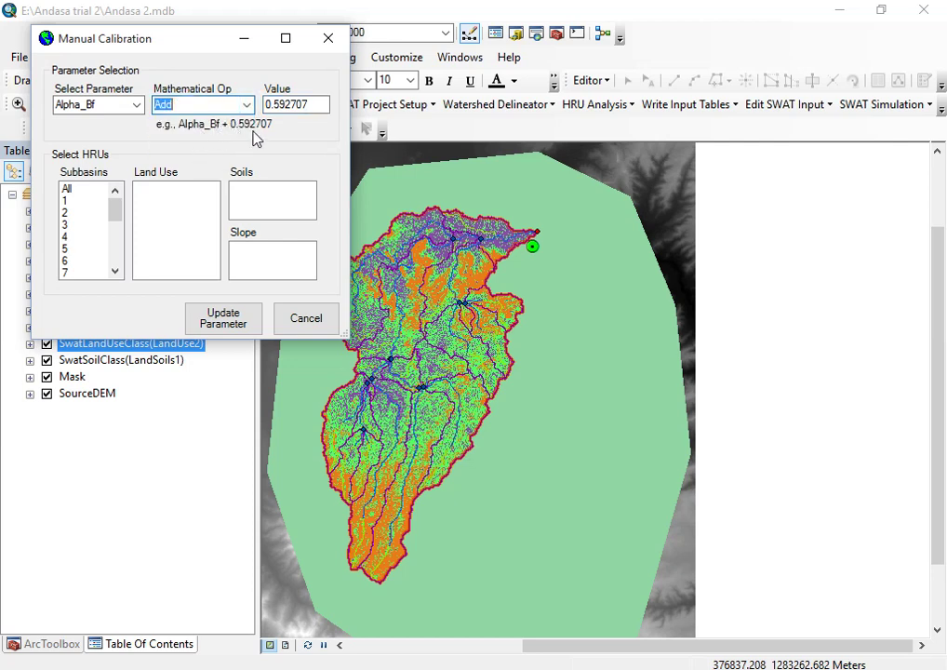
click(318, 105)
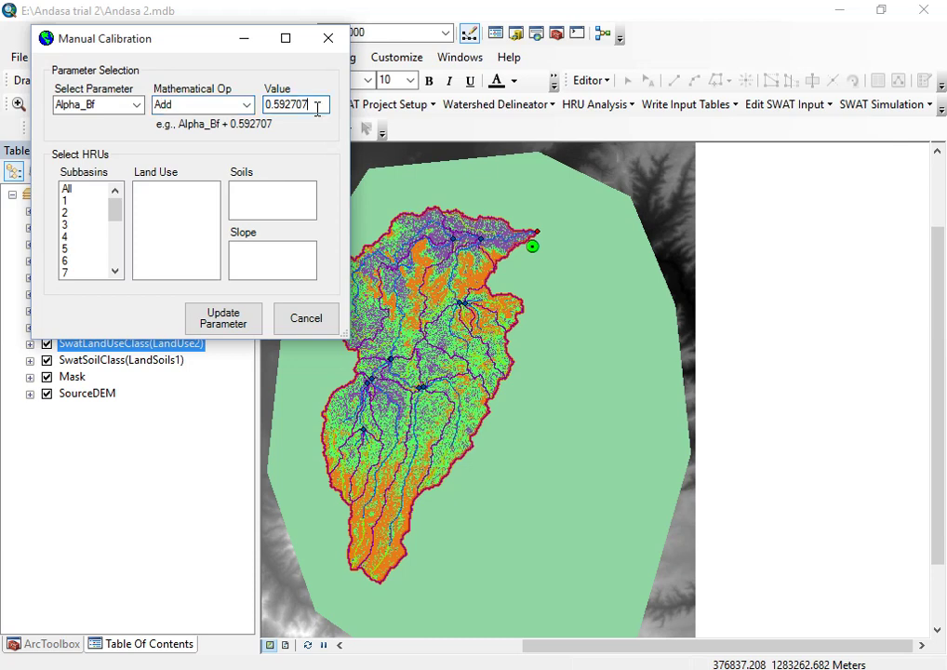
click(246, 105)
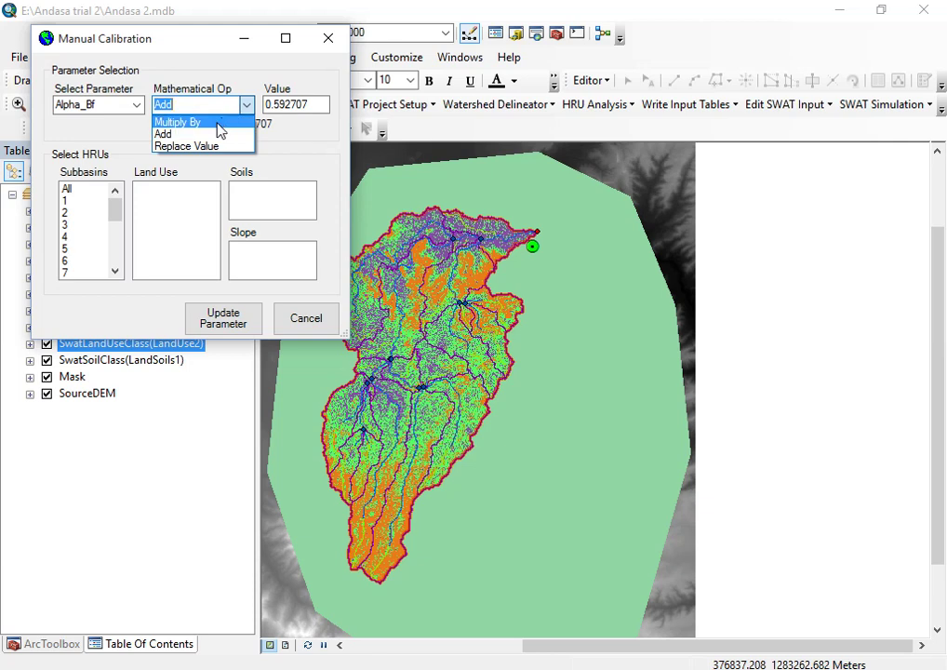
click(220, 123)
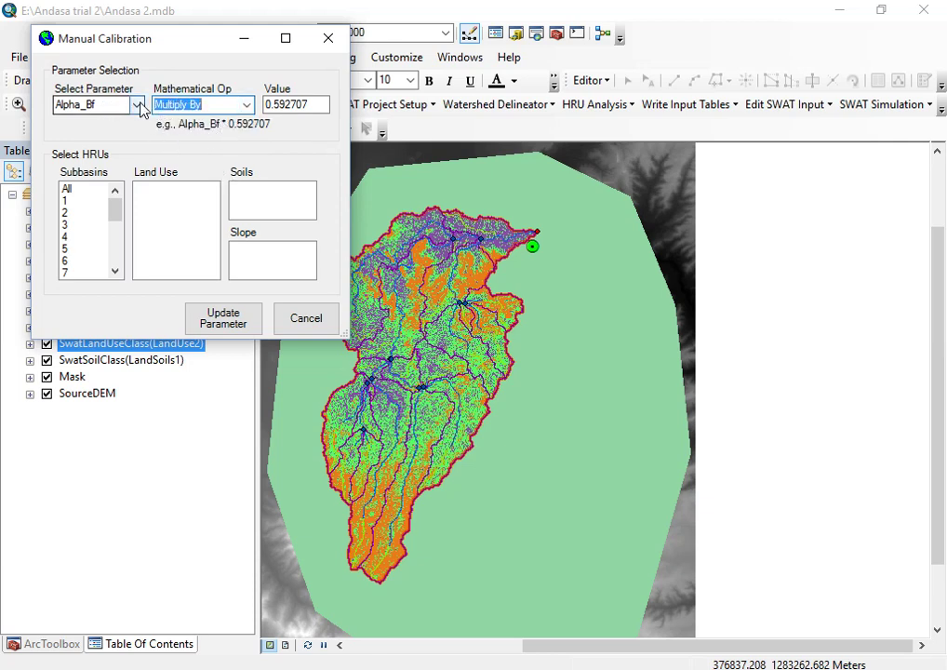
click(269, 104)
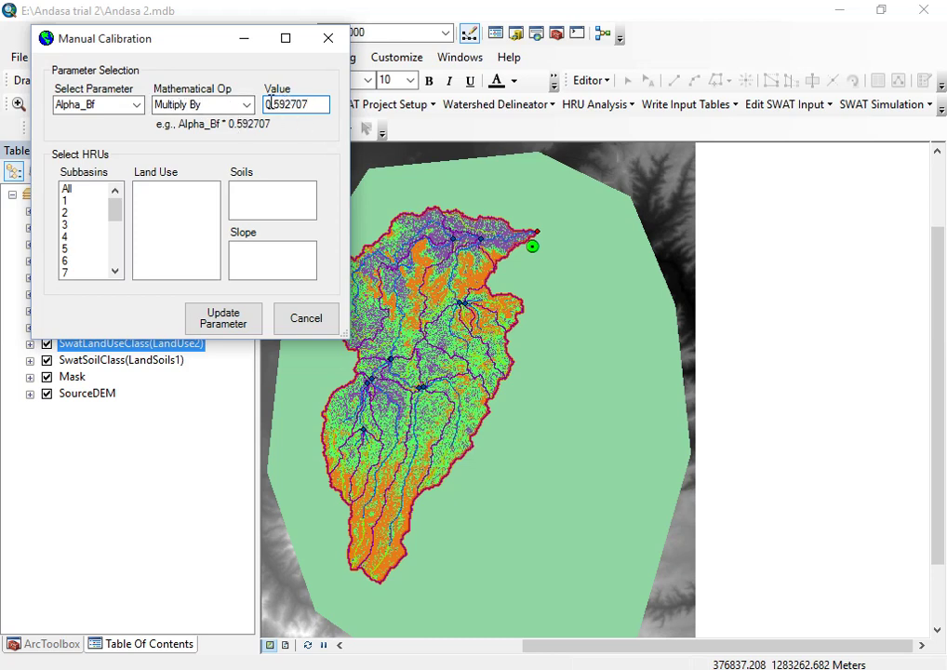
mouse_move(268, 104)
mouse_down()
mouse_move(288, 104)
mouse_move(267, 106)
mouse_up()
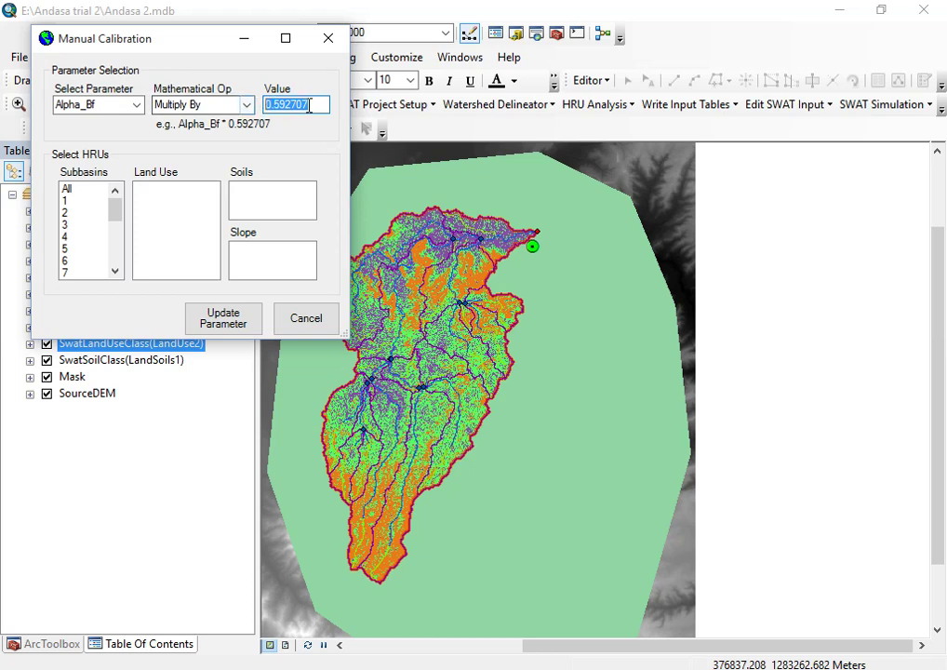
key(End)
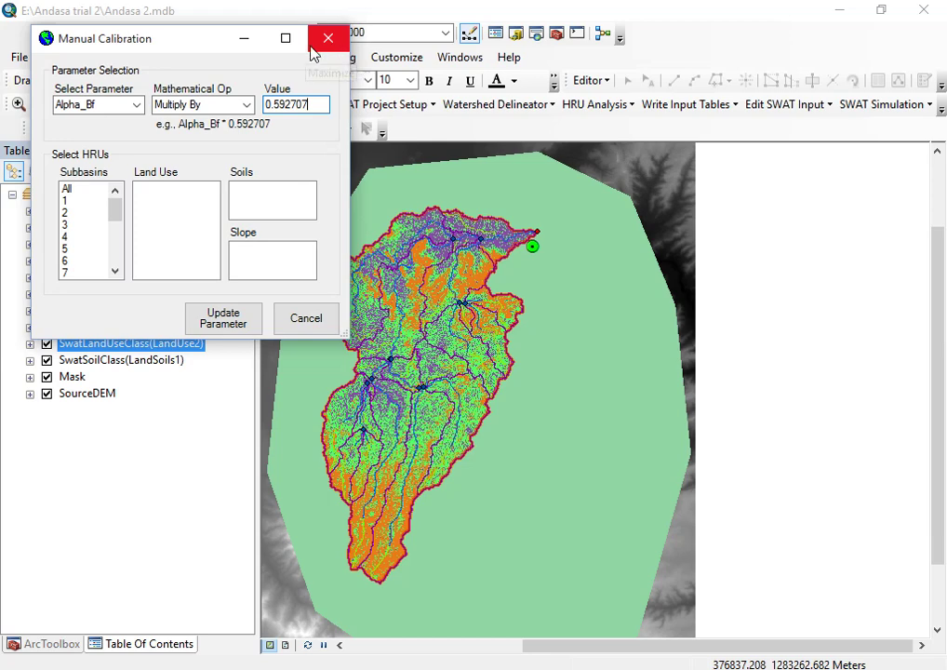
Target all subbasins, land uses, soils and slopes for the Alpha_Bf change, and cancel the manual calibration without updating the parameter
click(140, 107)
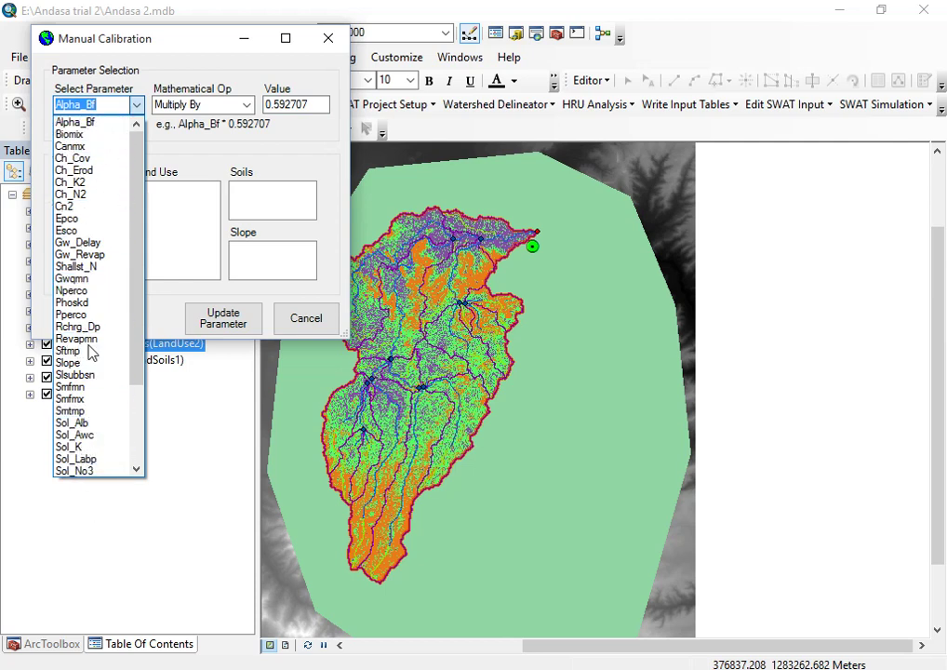
scroll(98, 449, down, 2)
click(310, 158)
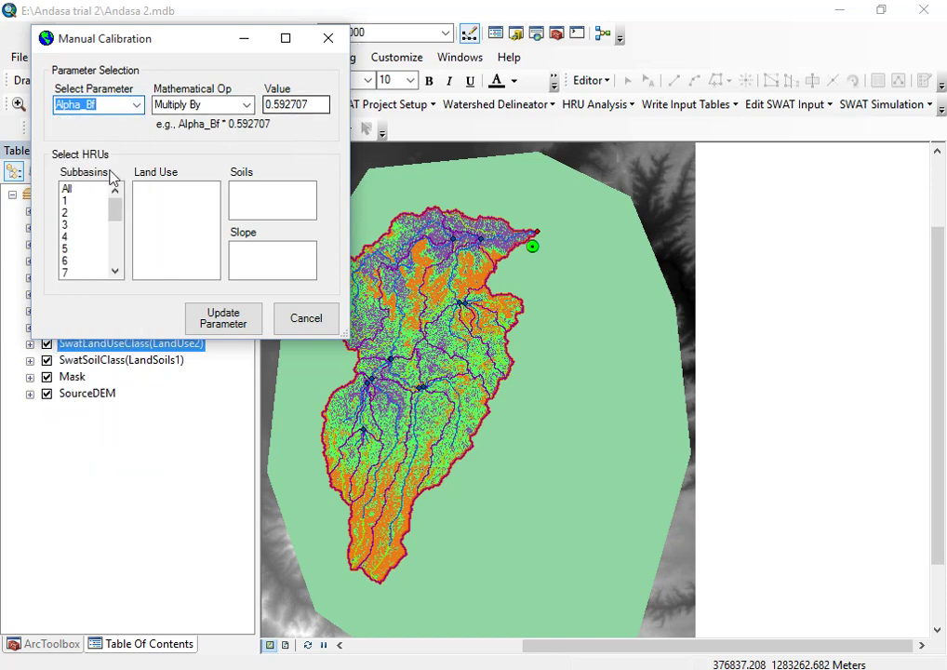
click(67, 188)
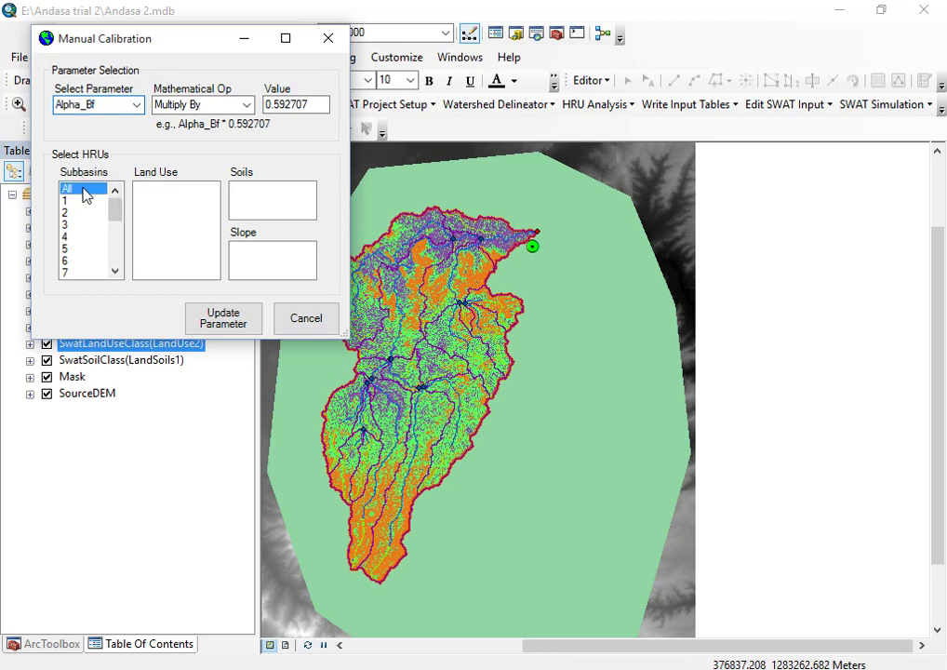
click(147, 190)
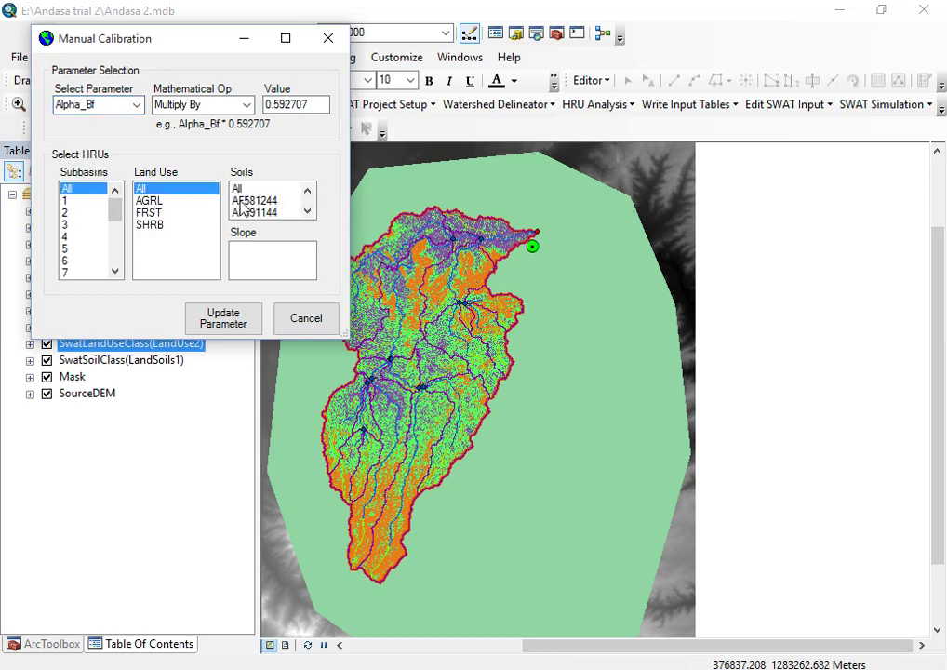
click(238, 189)
click(245, 250)
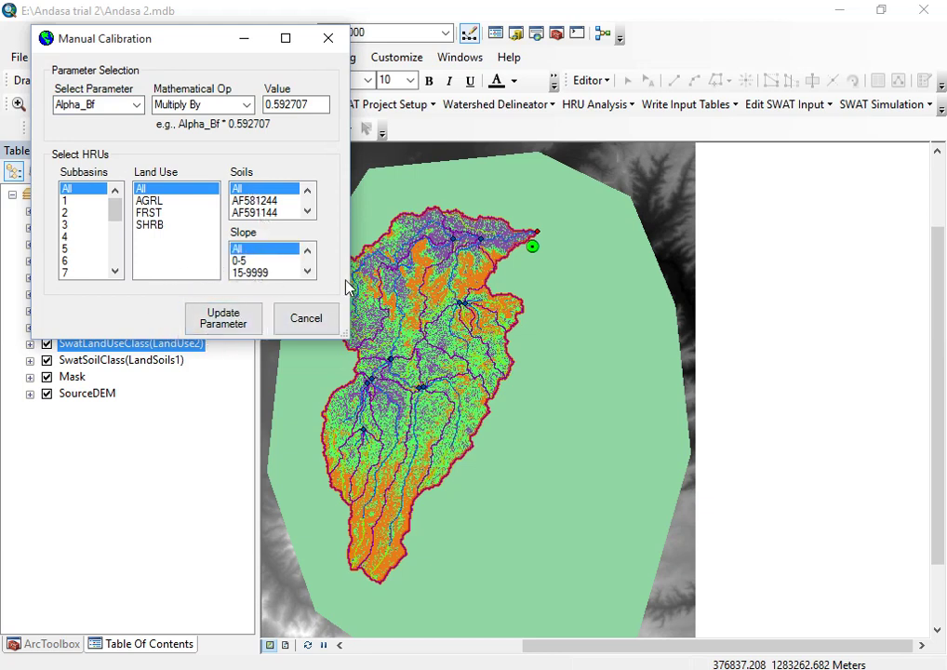
click(324, 320)
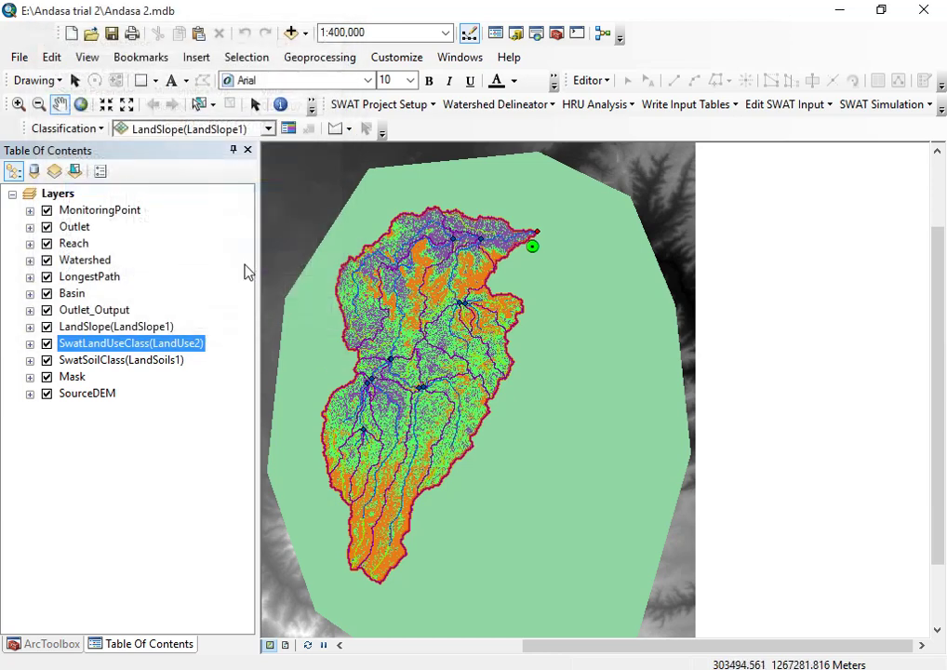
Reopen the Manual Calibration Helper, examine which parameters it offers for calibration, and close it
click(821, 111)
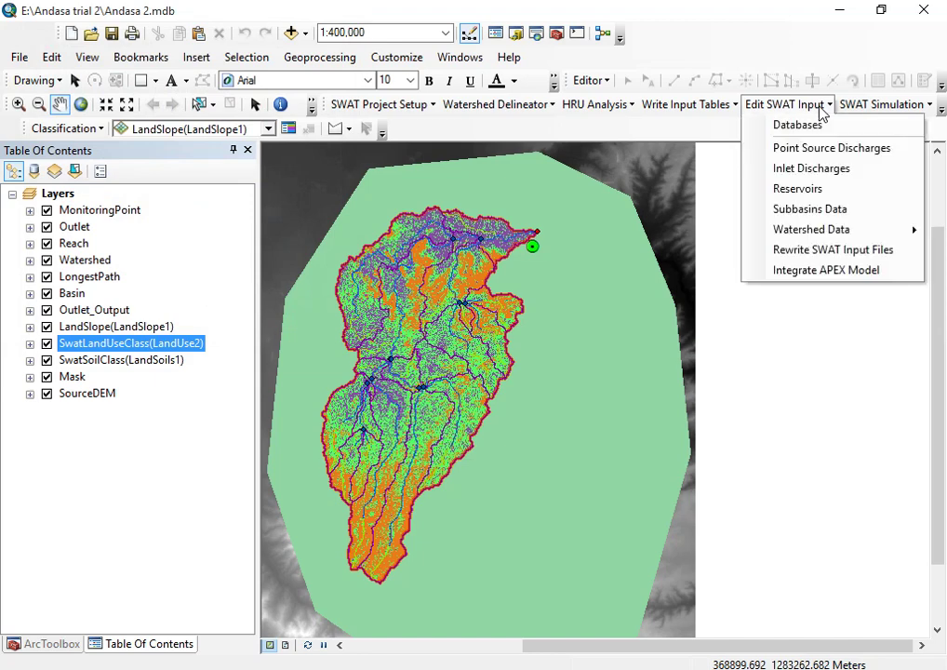
click(703, 141)
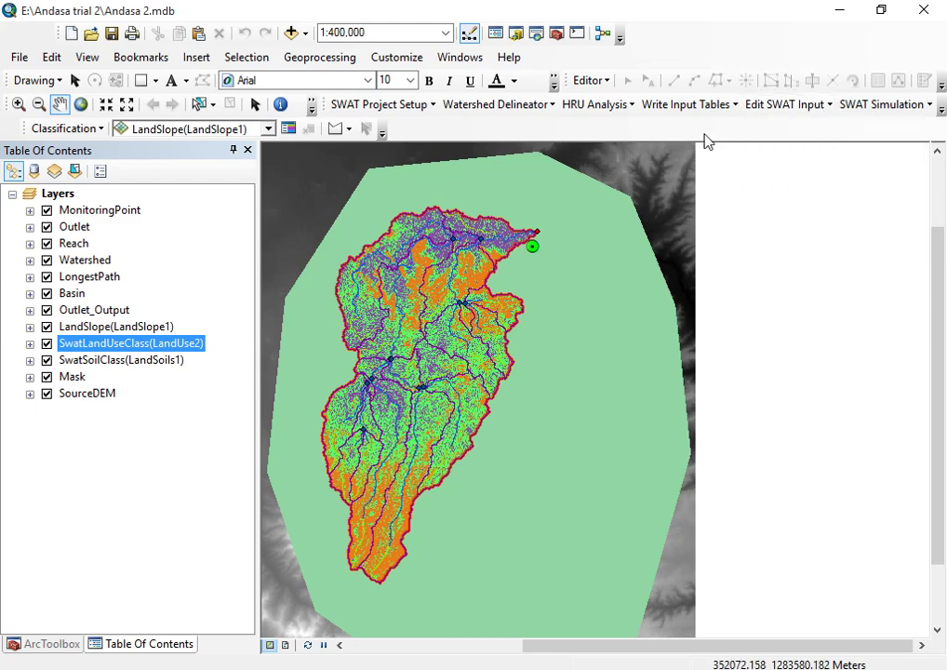
click(907, 106)
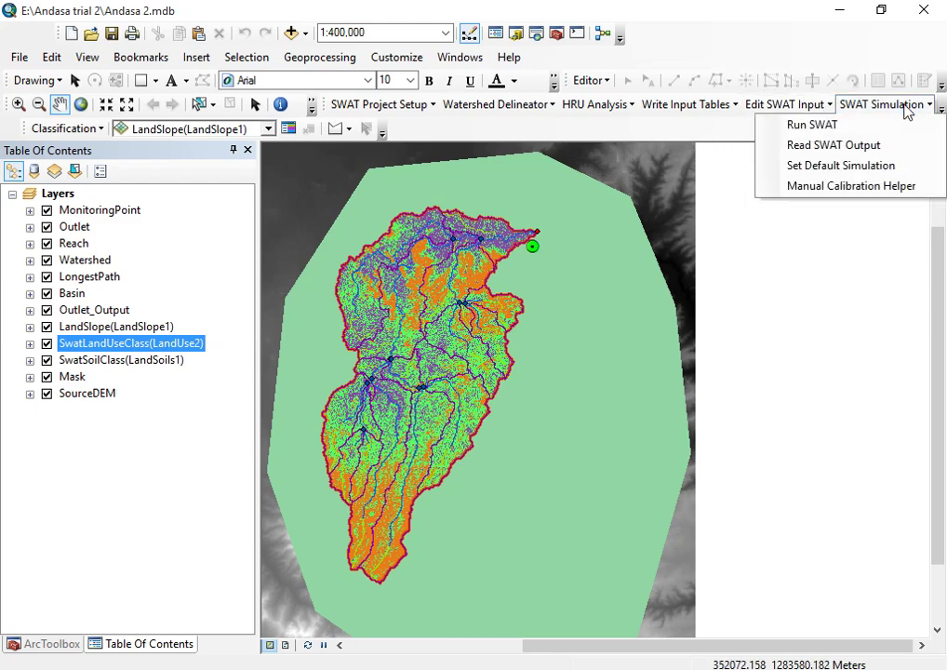
click(850, 186)
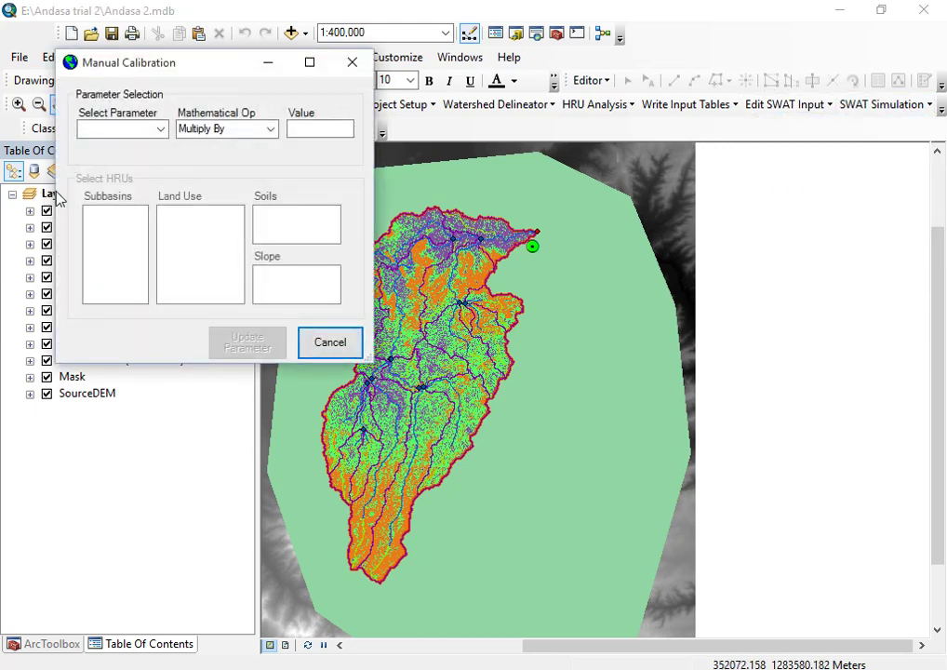
click(136, 131)
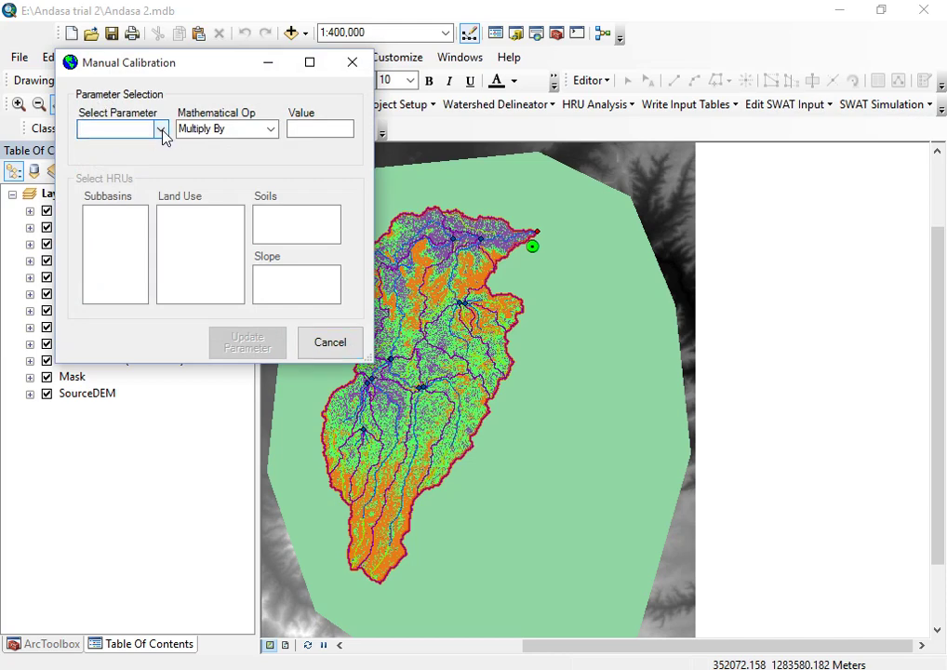
click(162, 130)
scroll(135, 270, down, 3)
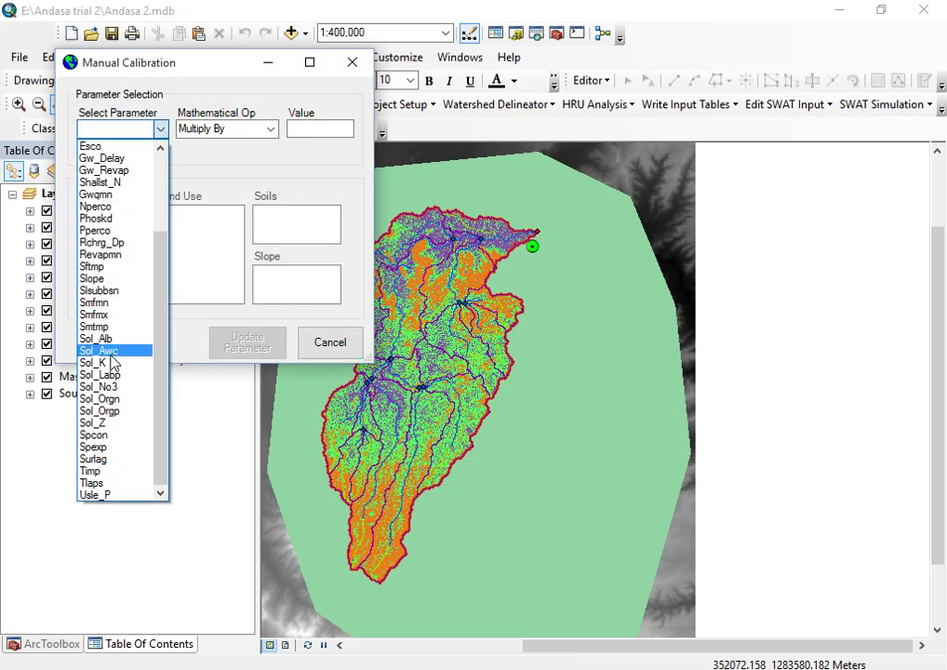
scroll(121, 409, up, 3)
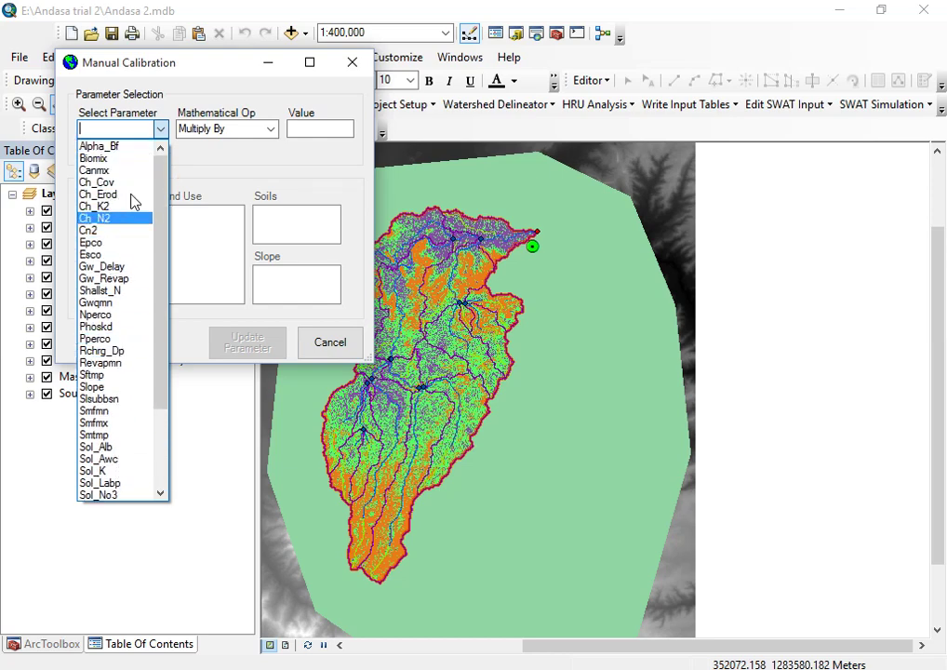
scroll(140, 428, down, 2)
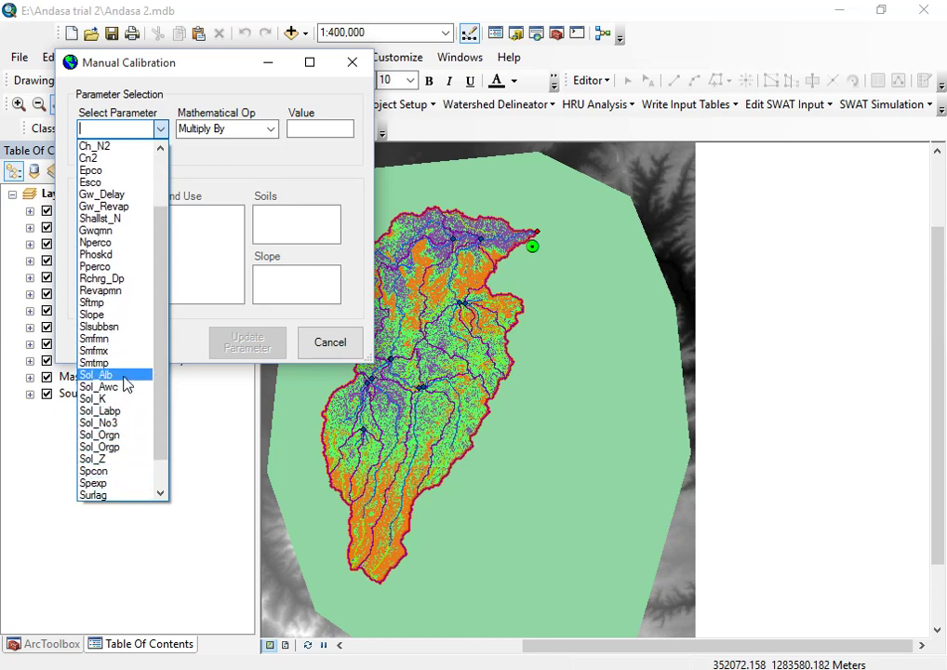
scroll(119, 305, up, 1)
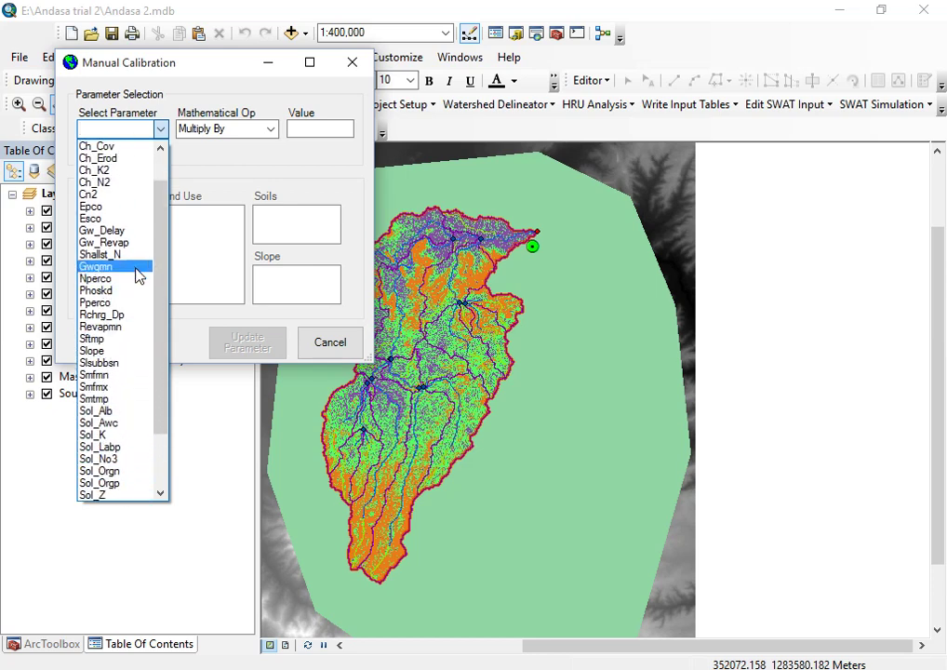
scroll(140, 270, up, 1)
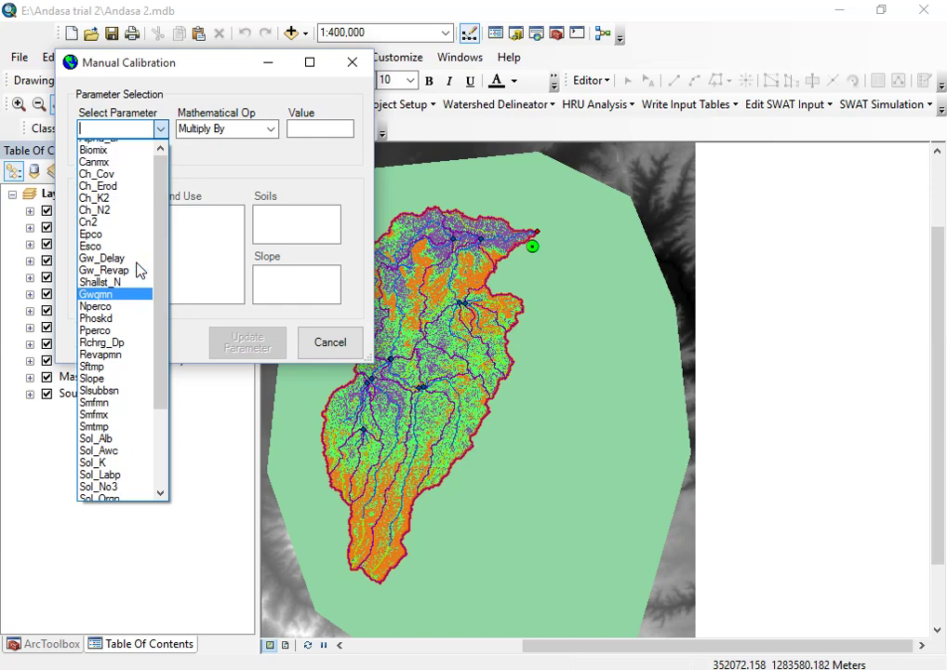
click(354, 71)
click(353, 65)
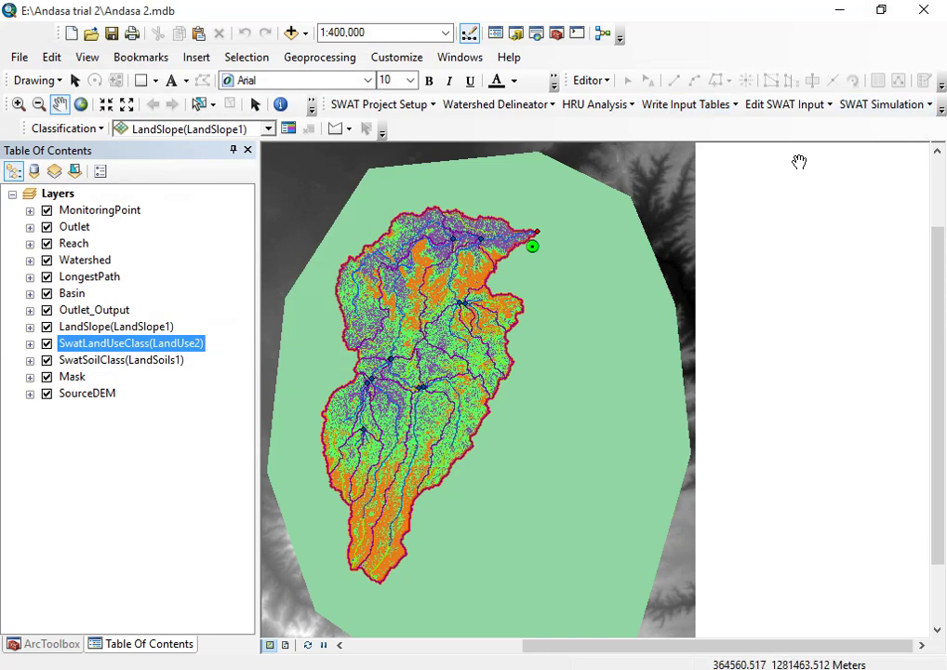
Open the subbasin data inputs for editing and choose the Groundwater (.Gw) input table
click(823, 106)
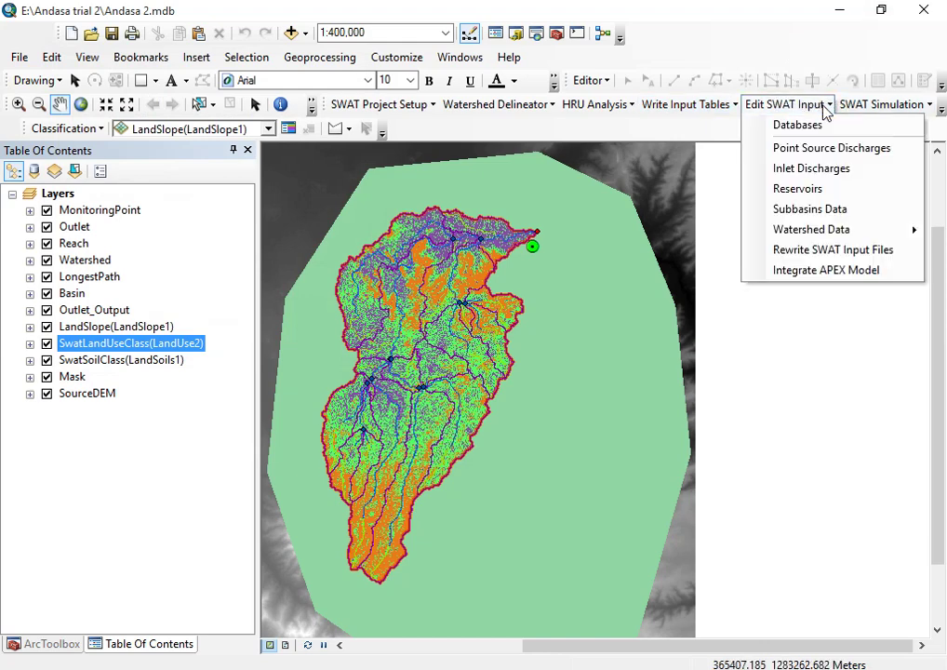
click(868, 218)
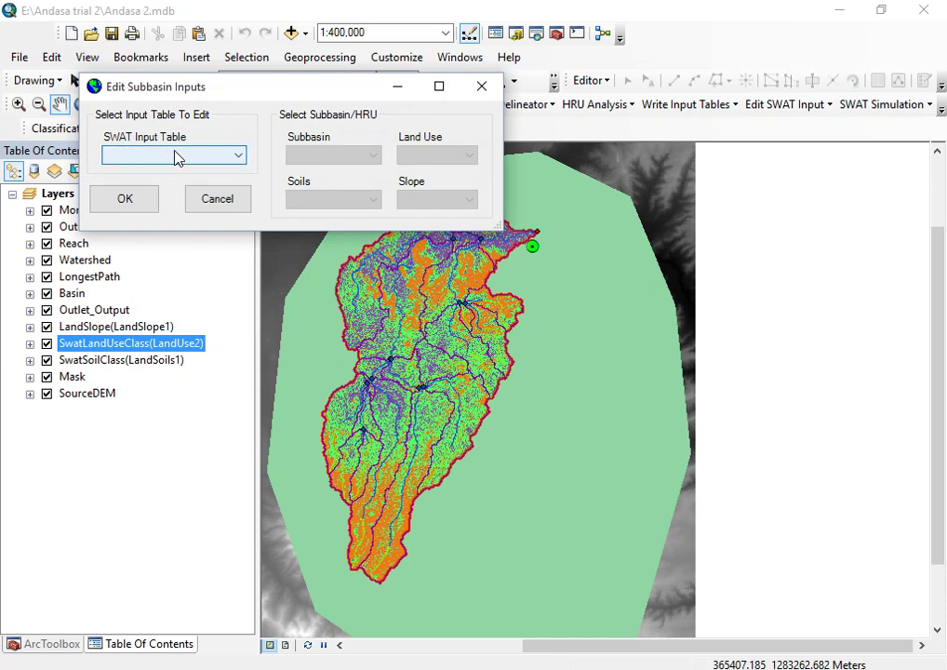
click(191, 157)
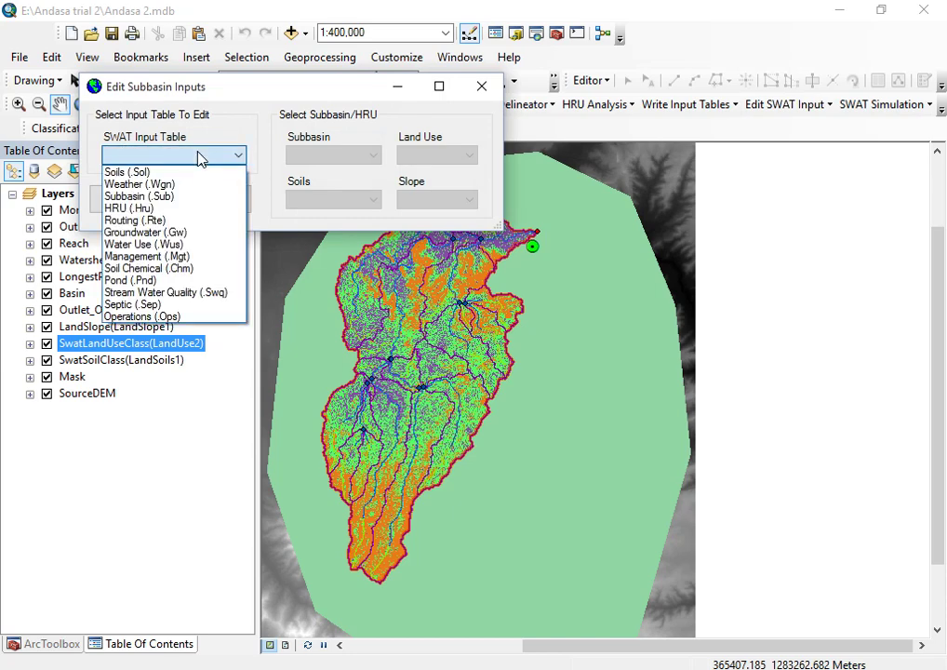
click(214, 240)
Open the groundwater parameters for subbasin 1, land use AGRL, soil AF591149 and slope 0-5
click(344, 158)
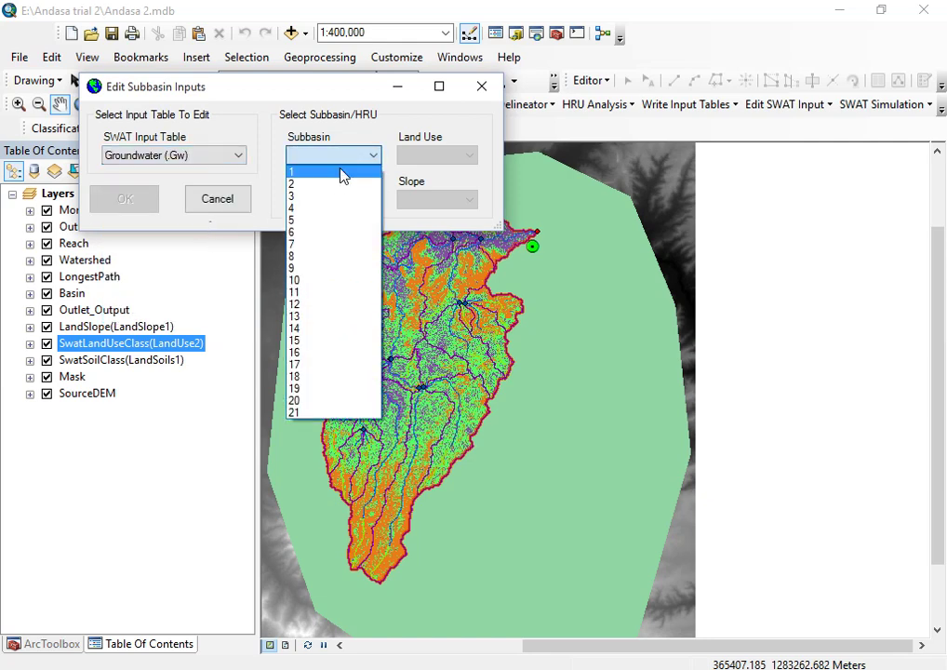
click(336, 175)
click(429, 158)
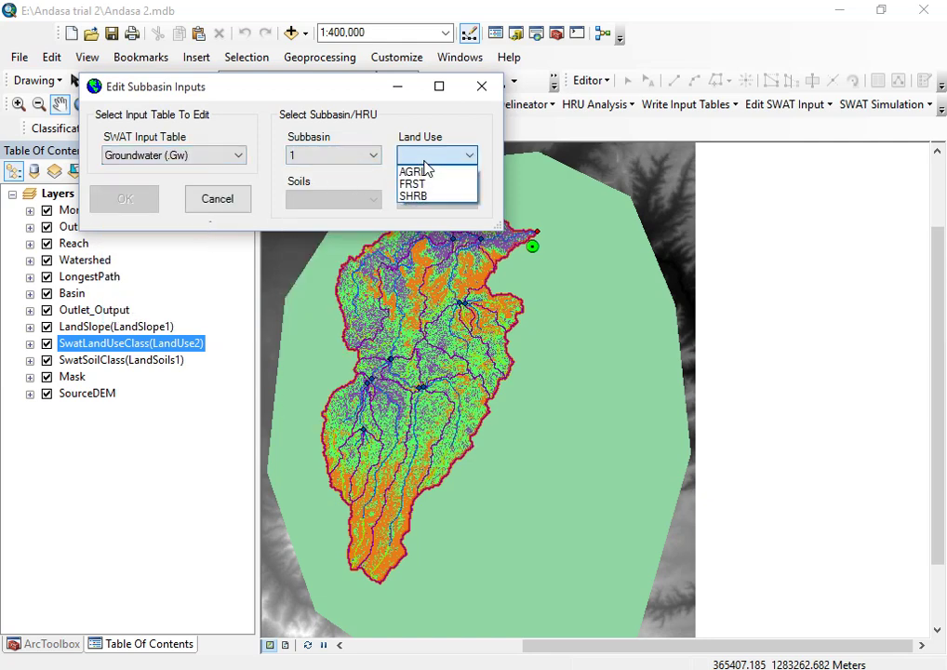
click(435, 173)
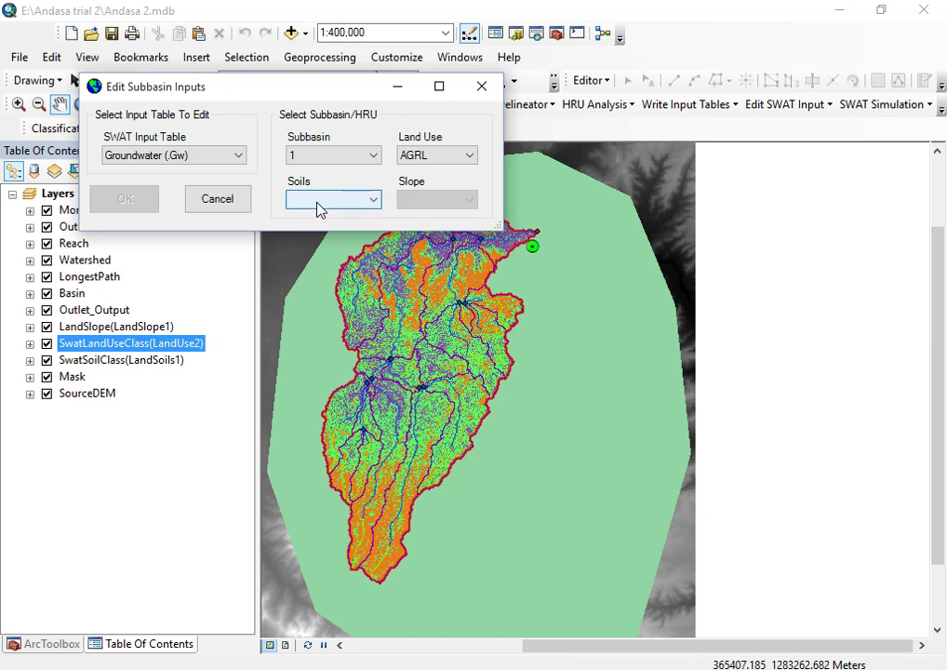
click(320, 202)
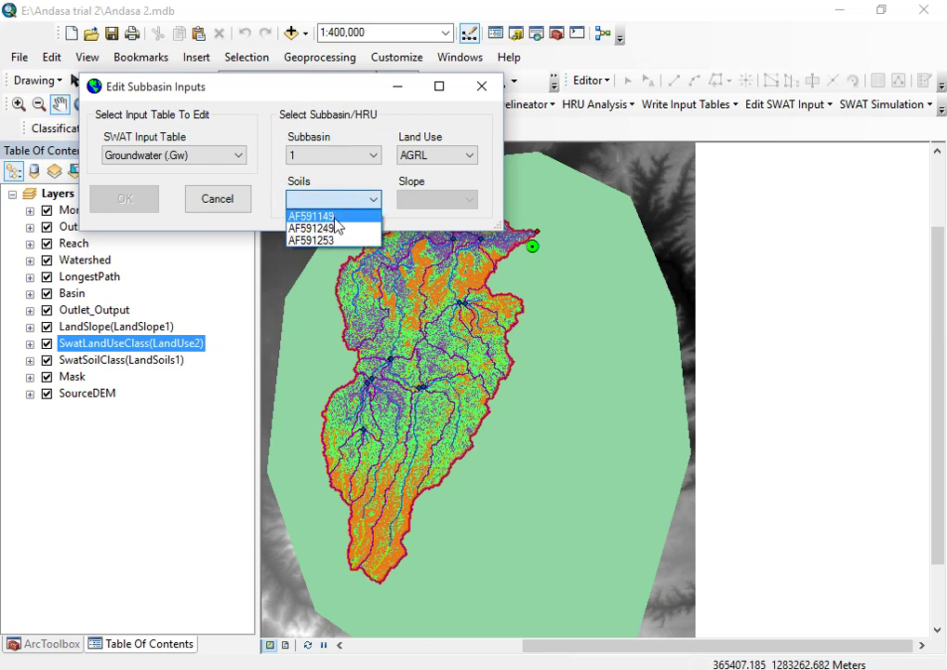
click(331, 217)
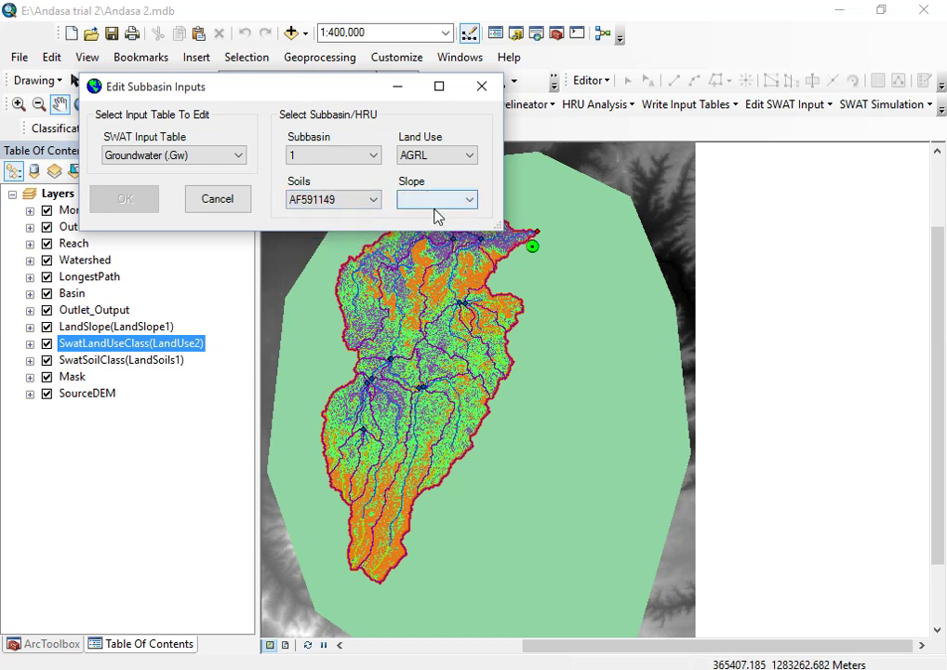
click(436, 201)
click(431, 217)
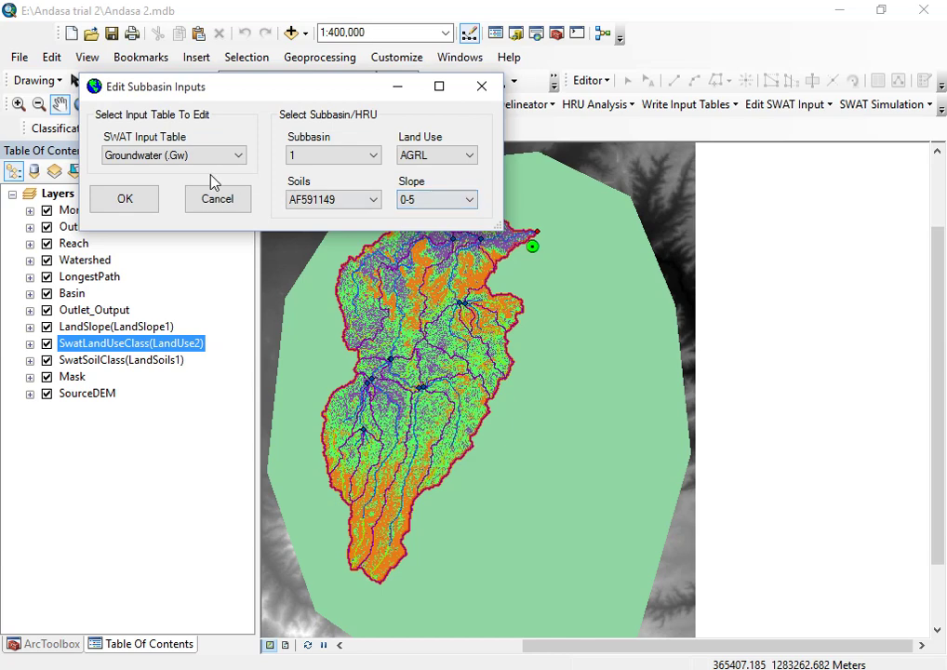
click(145, 202)
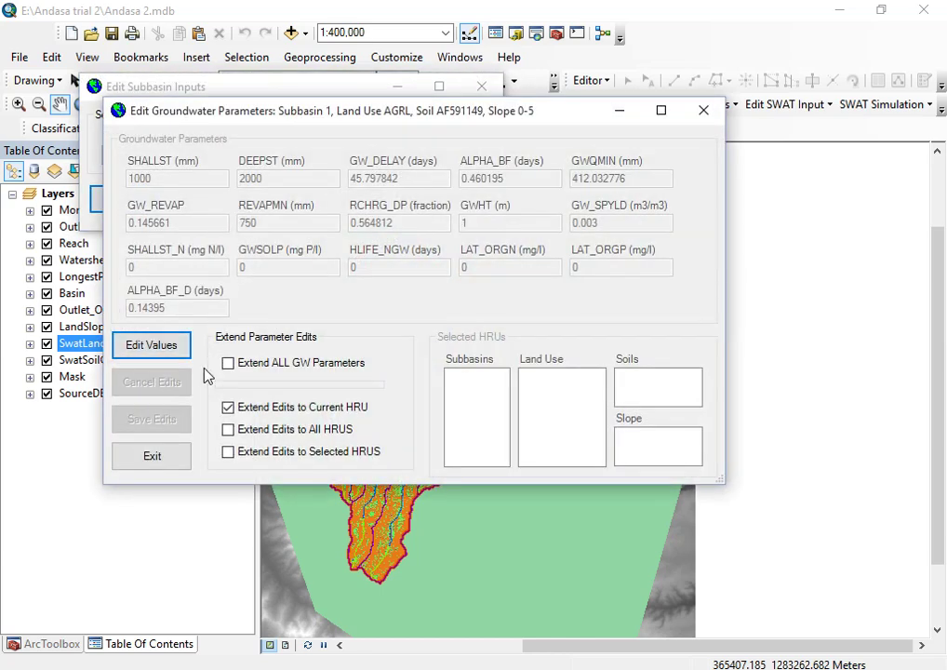
Set ALPHA_BF_D to 0.202483 in the groundwater parameters, copying the fitted value from Best_Par.txt in SWAT-CUP
click(141, 350)
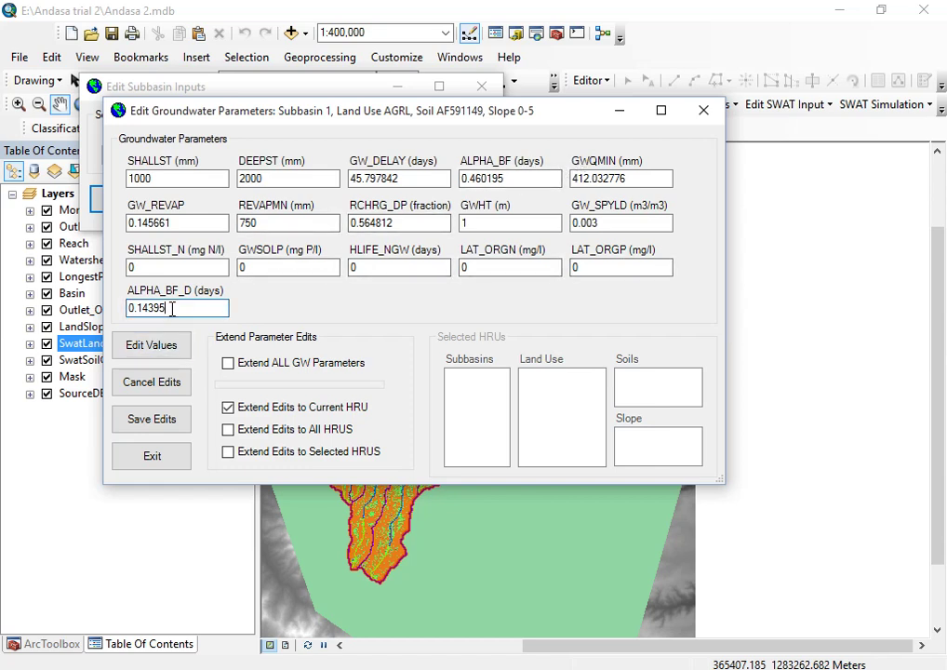
drag(170, 310, 116, 314)
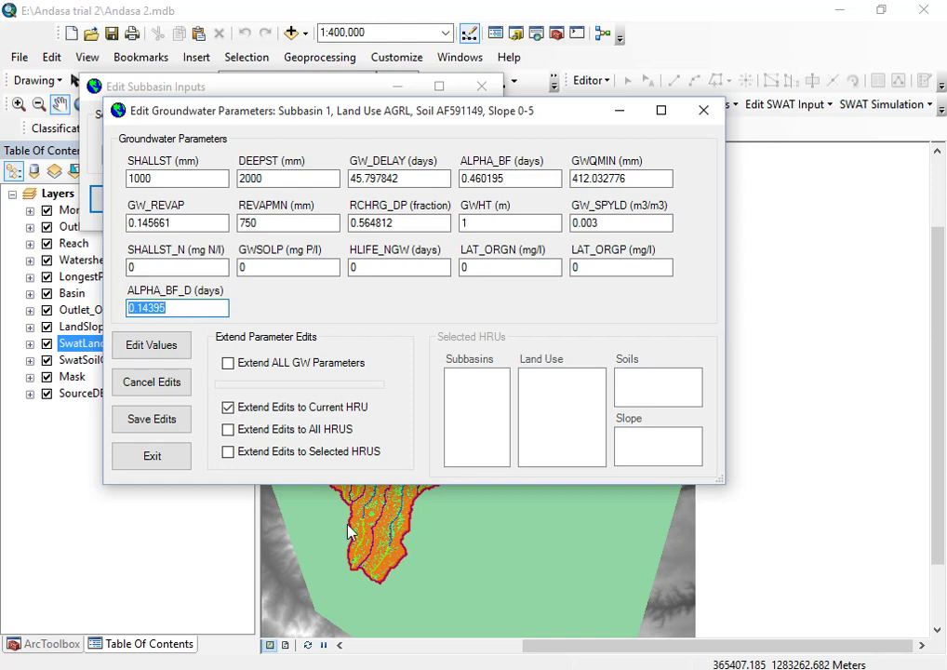
key(alt+Tab)
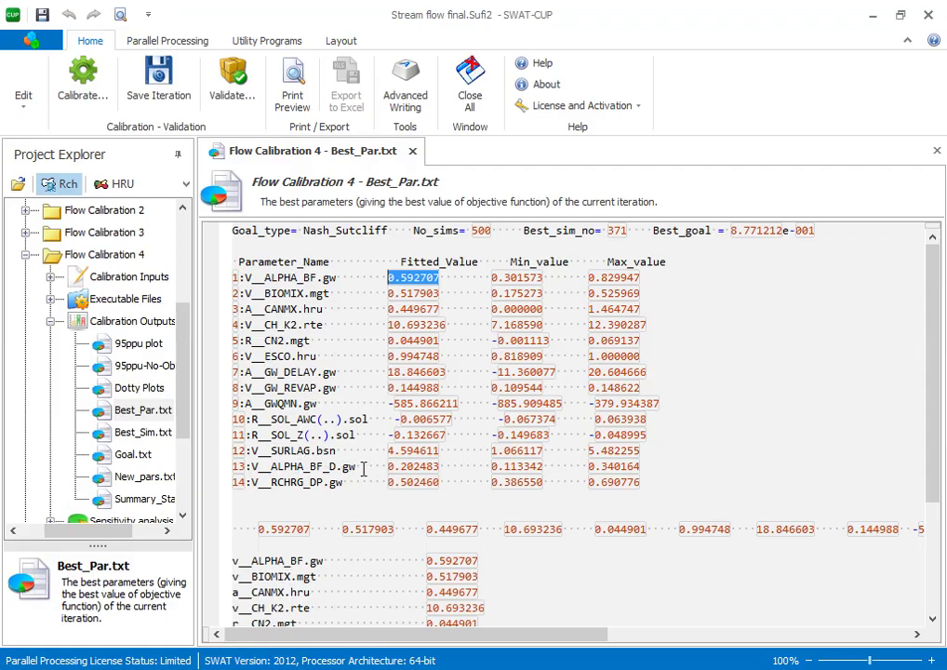
drag(388, 466, 433, 465)
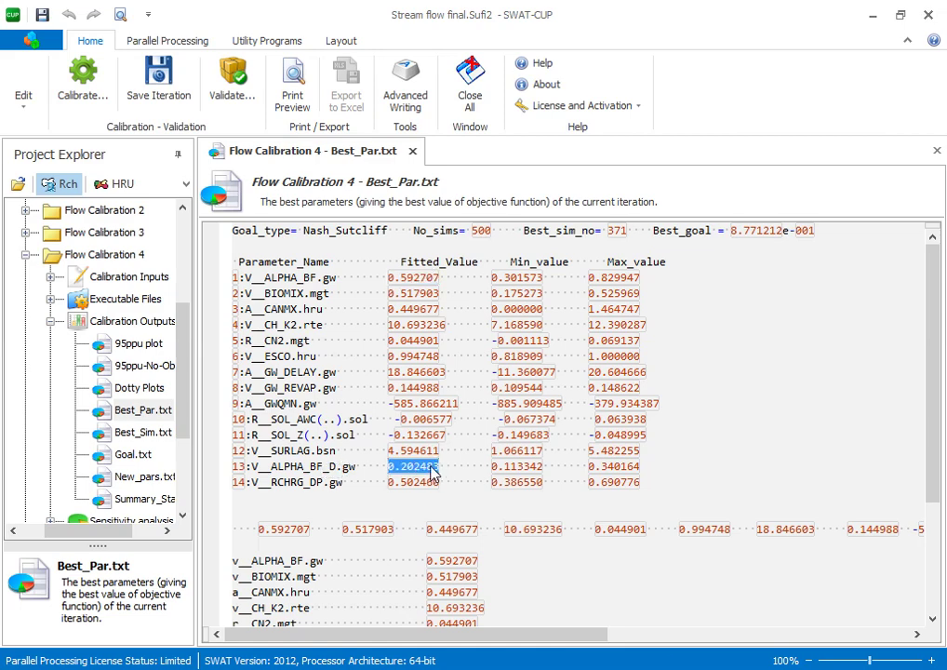
right_click(445, 470)
click(479, 495)
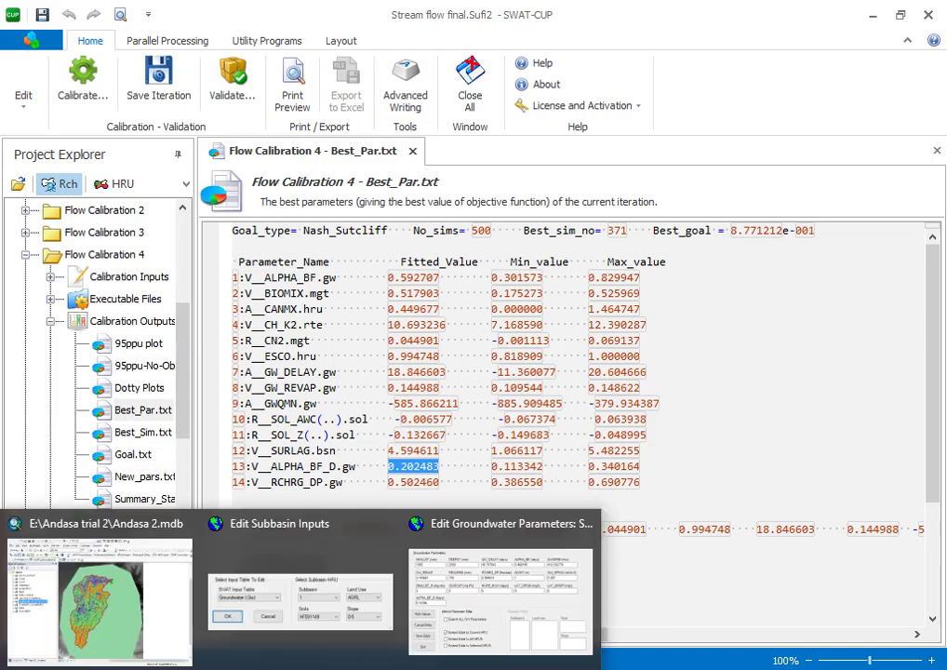
click(473, 621)
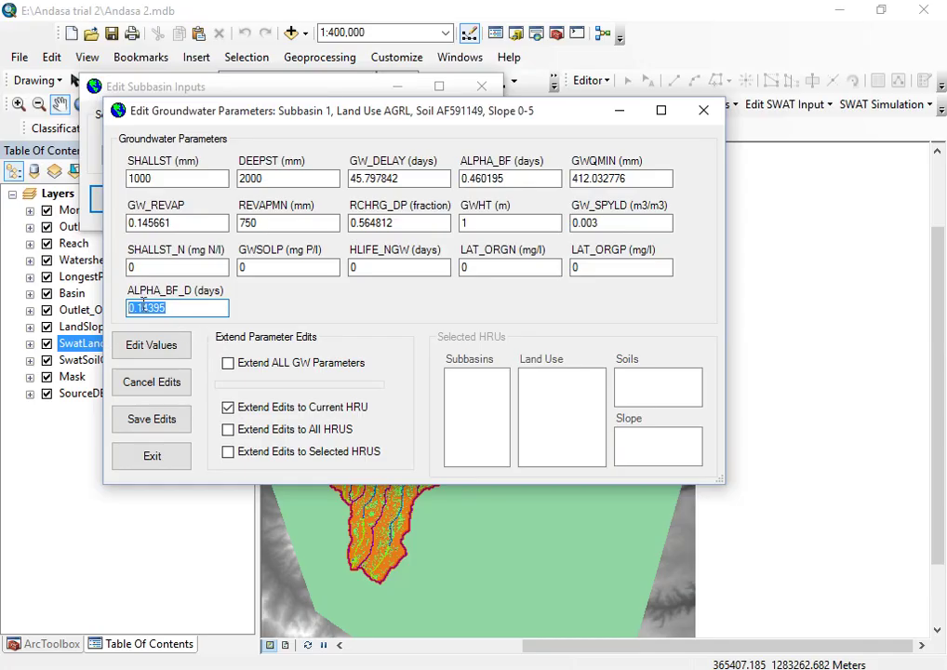
right_click(146, 313)
click(227, 389)
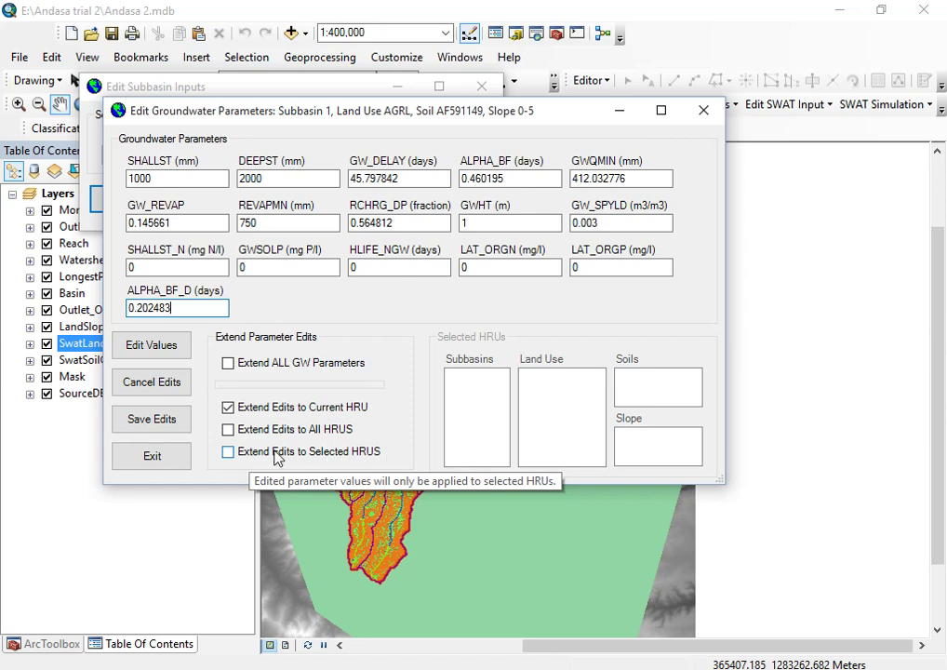
Extend the groundwater edit to selected HRUs covering all subbasins, land uses, soils and slopes, and exit the subbasin editing without saving
click(229, 452)
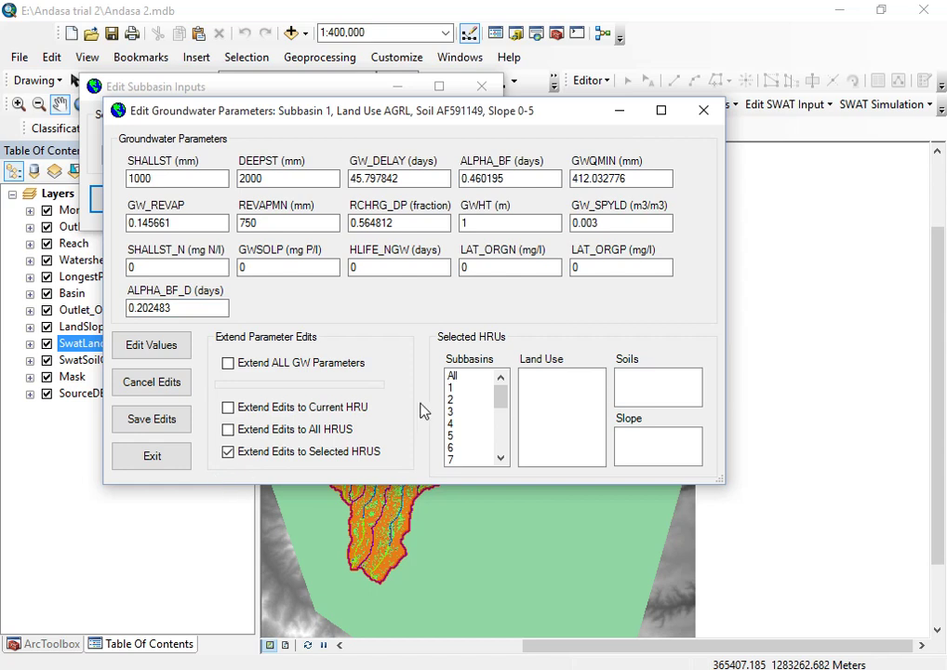
click(454, 376)
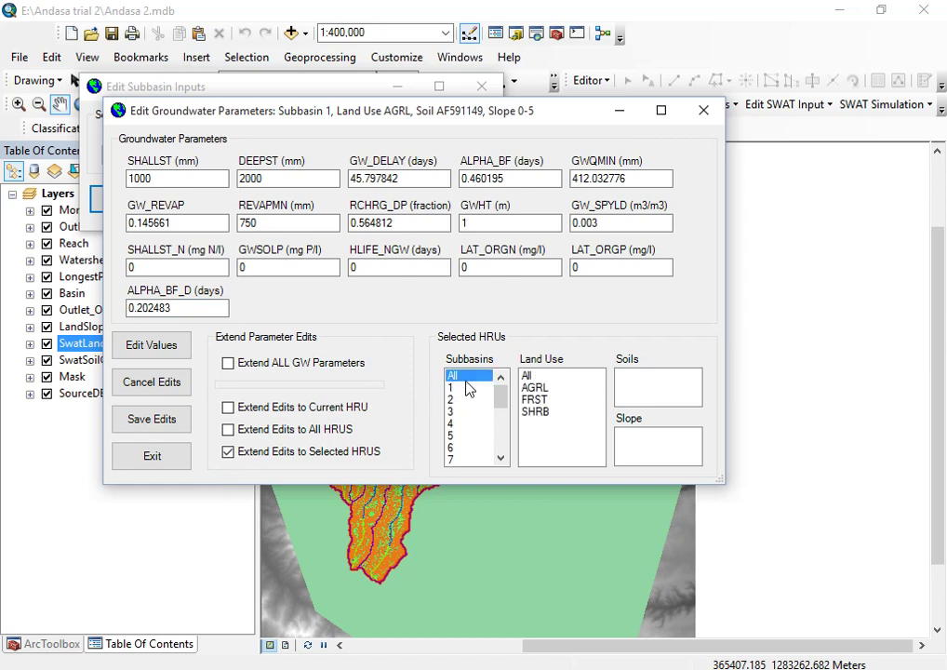
click(528, 375)
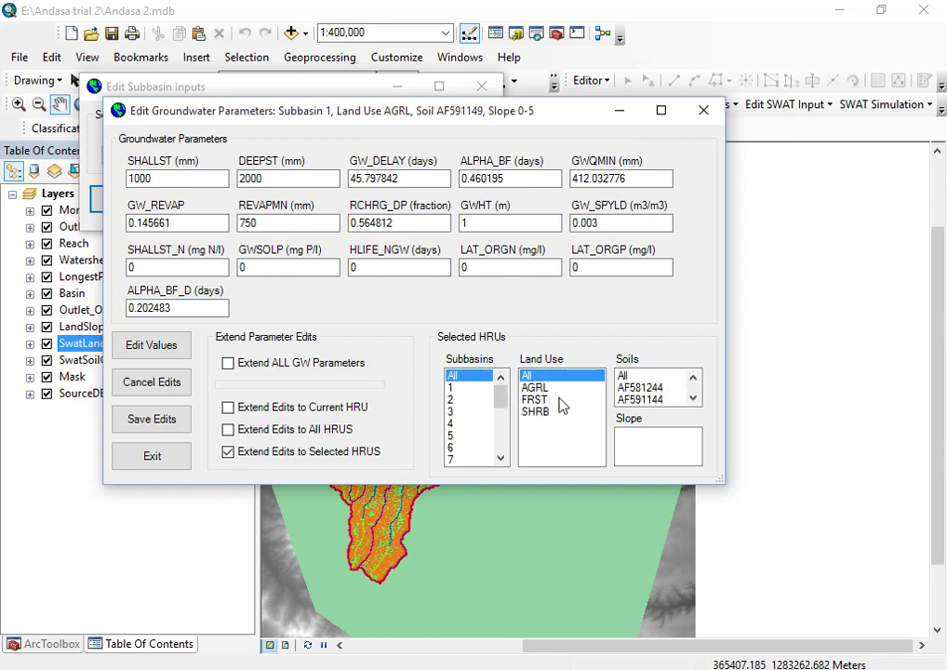
click(623, 376)
click(629, 436)
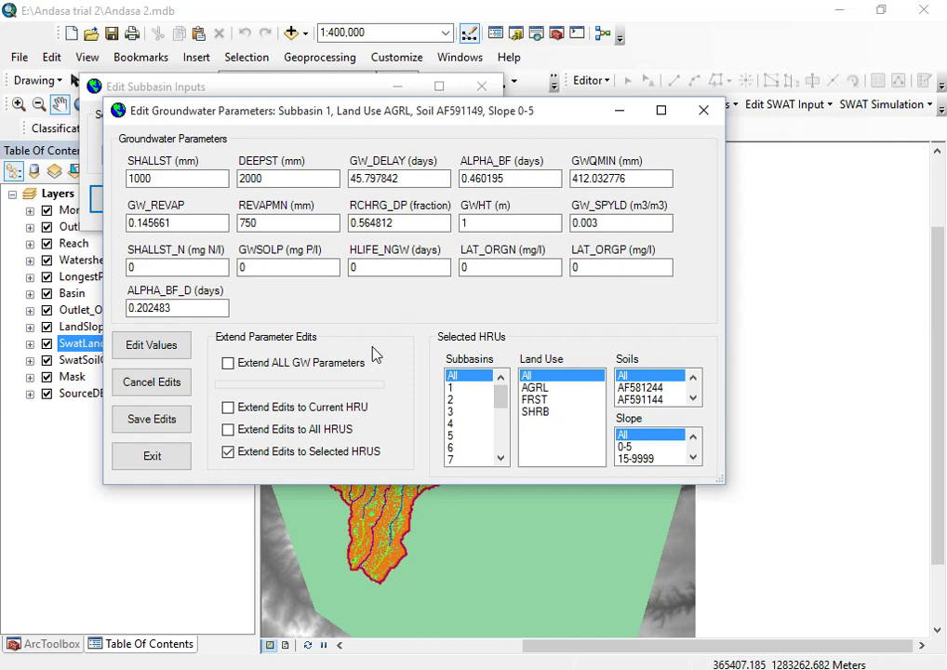
click(166, 456)
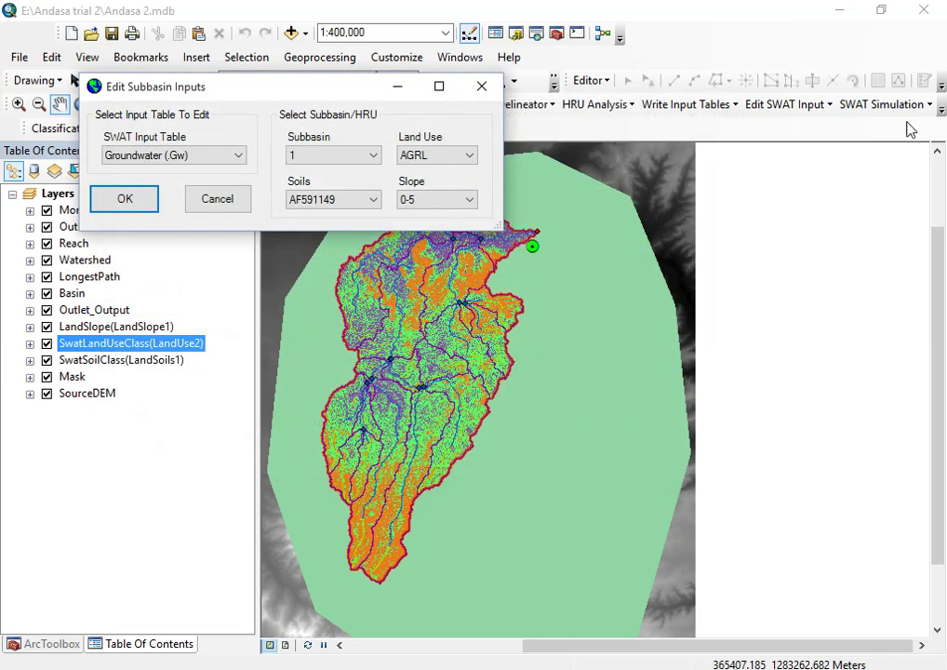
click(482, 85)
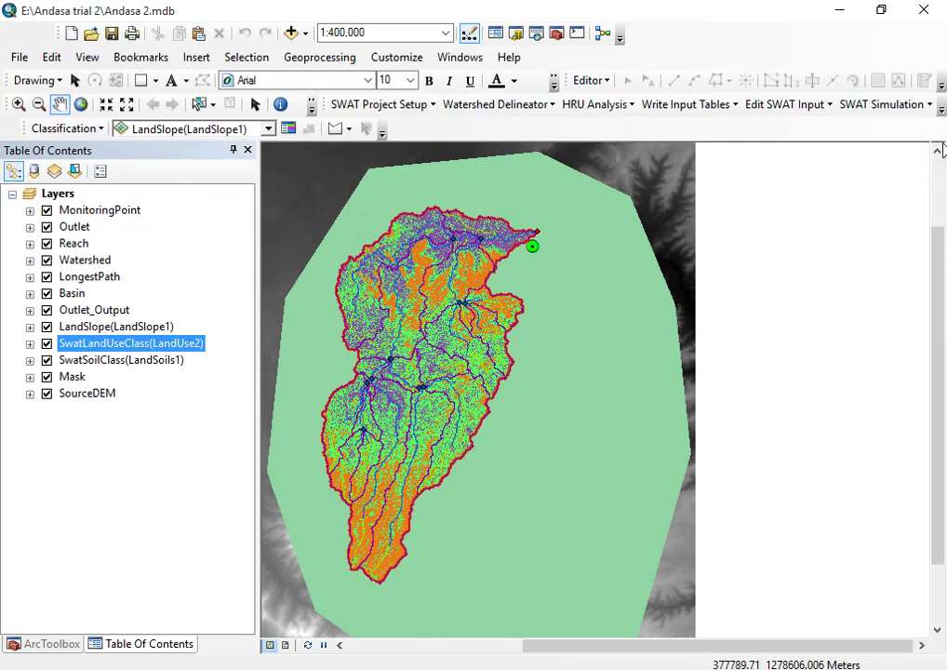
Examine the watershed data options and the subbasin input tables available for editing, and close the subbasin inputs
click(758, 109)
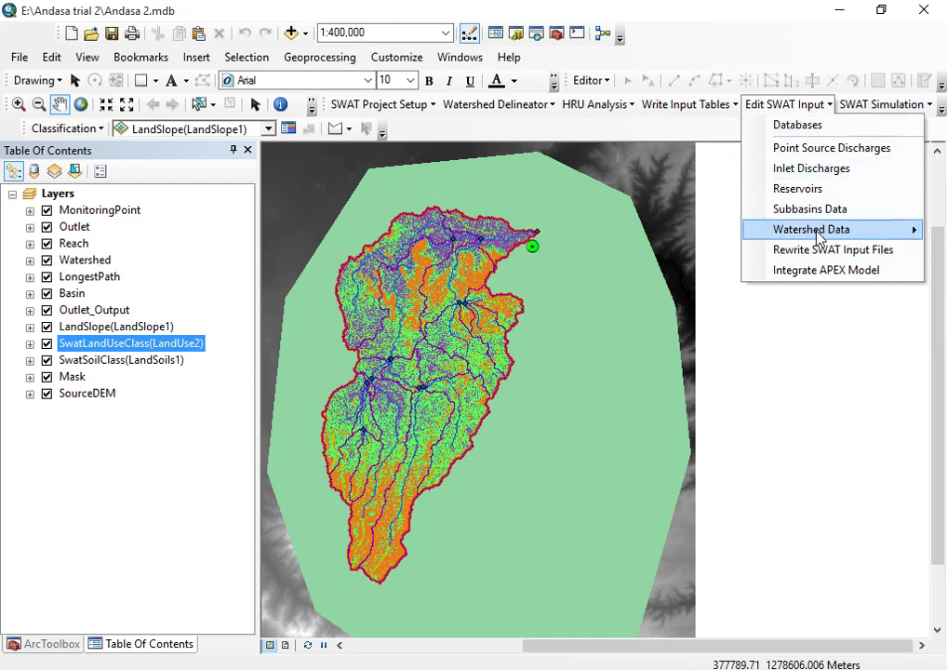
mouse_move(845, 230)
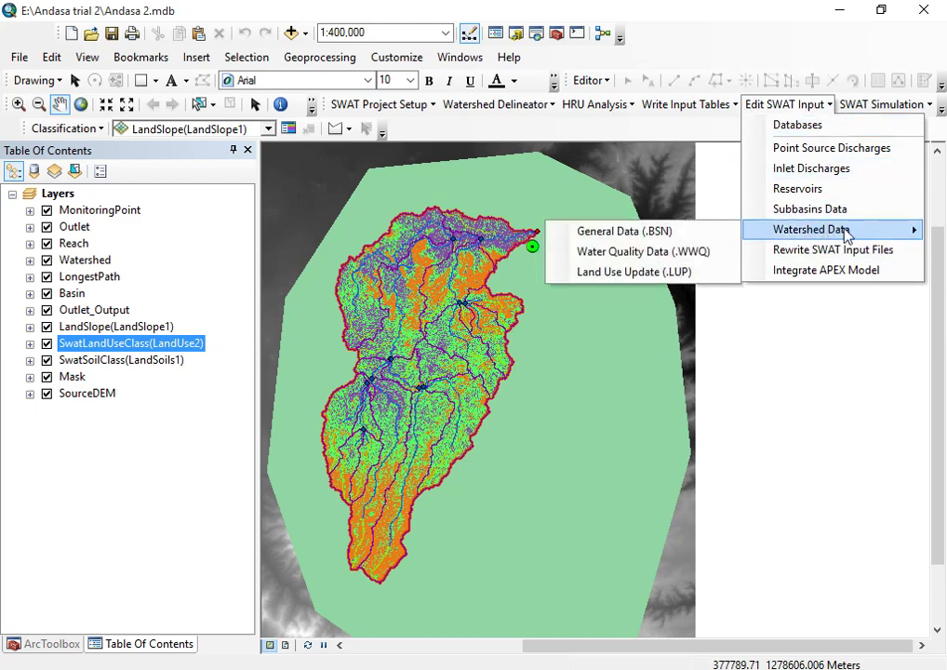
click(699, 137)
click(800, 109)
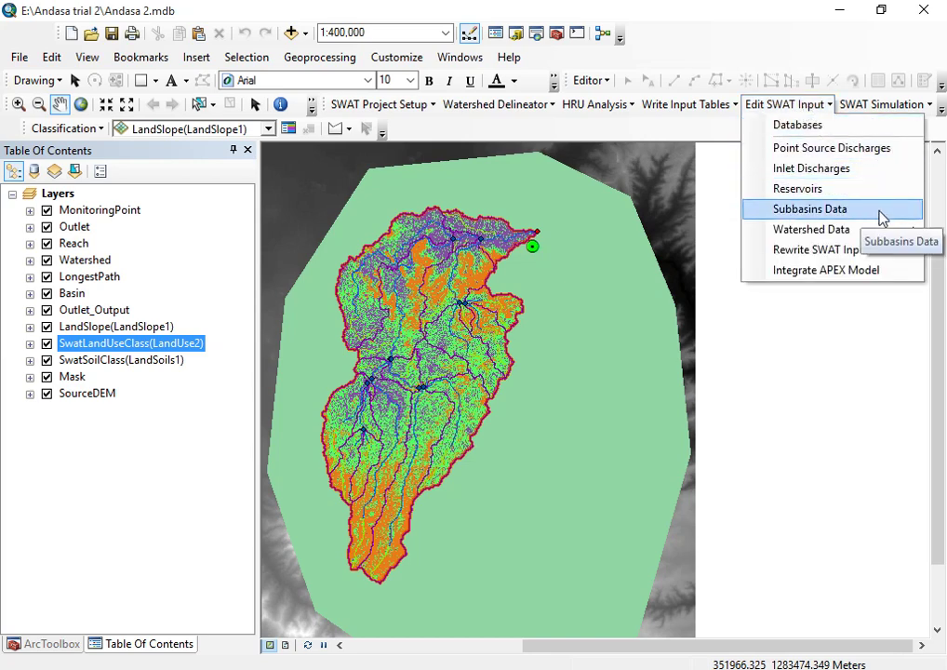
click(790, 216)
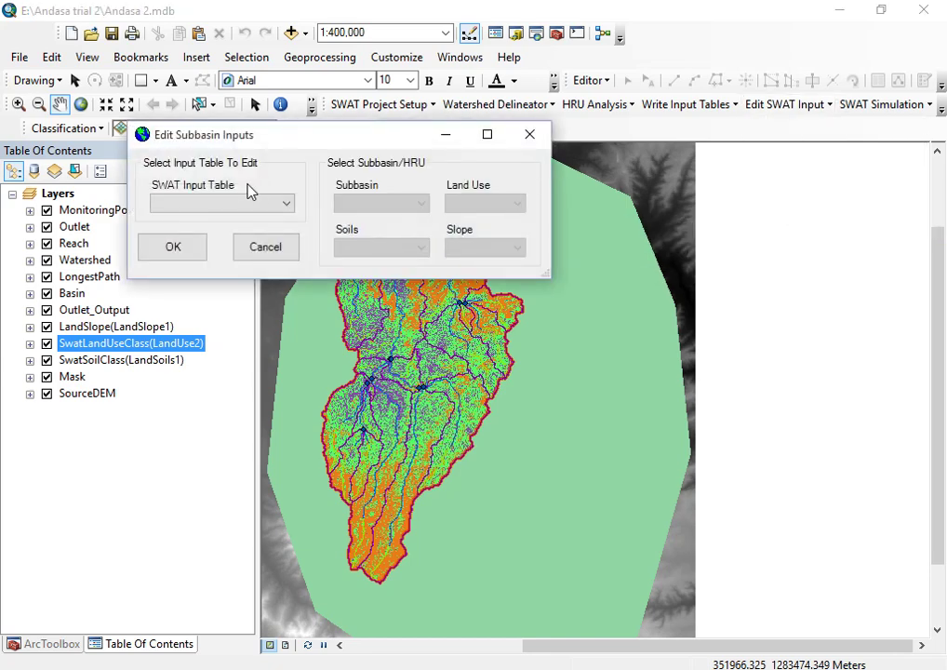
click(218, 203)
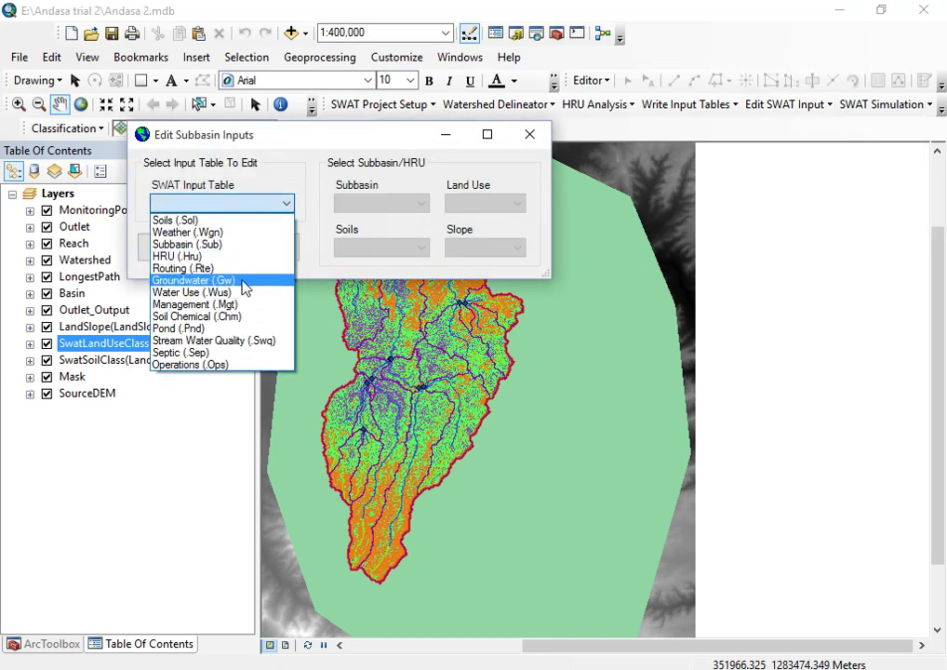
click(531, 141)
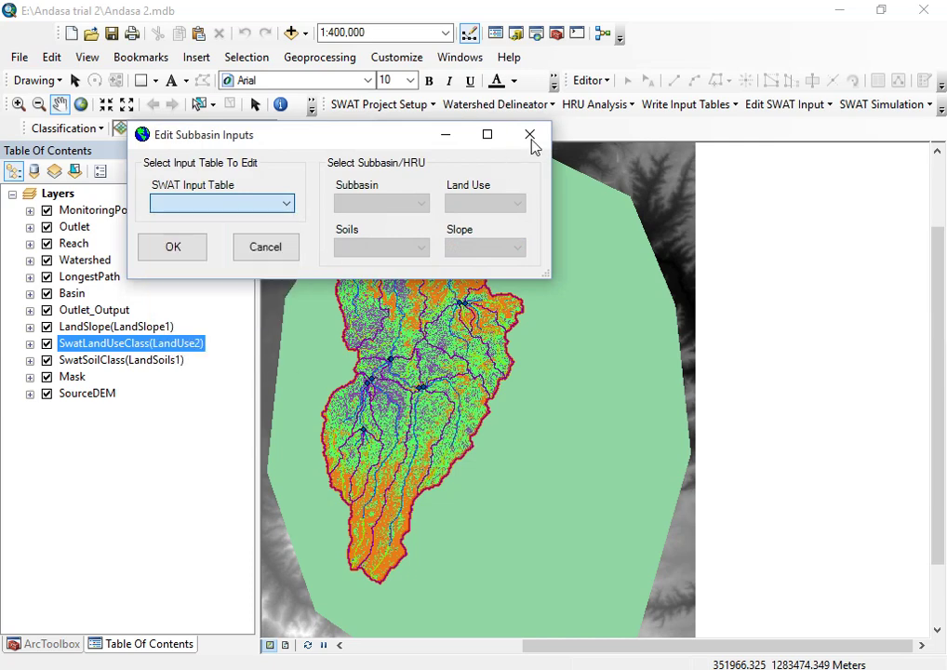
click(531, 139)
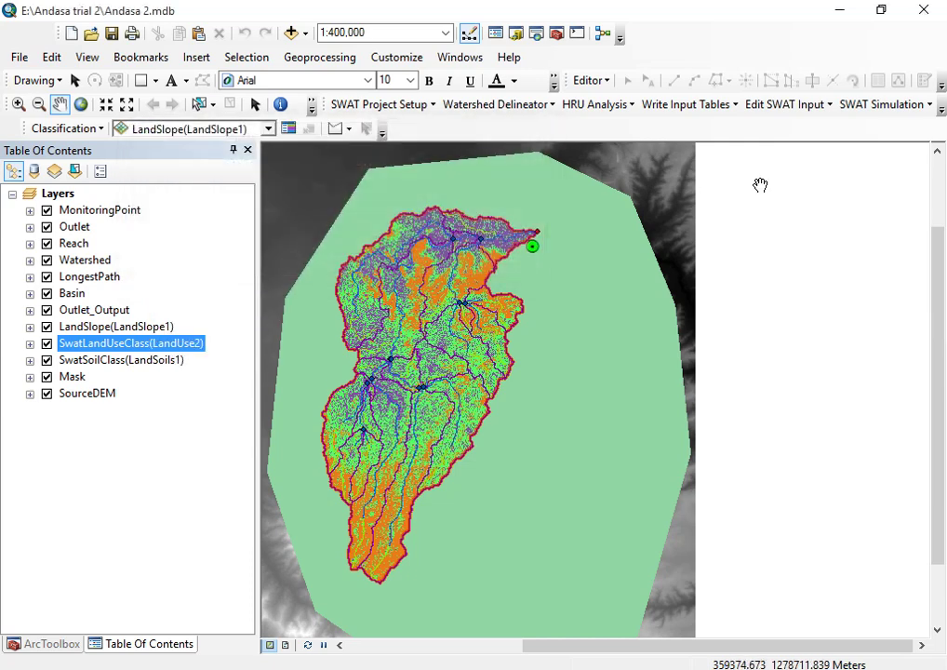
Select the .Gw files for rewriting the SWAT input files, and close the dialog without writing them
click(792, 112)
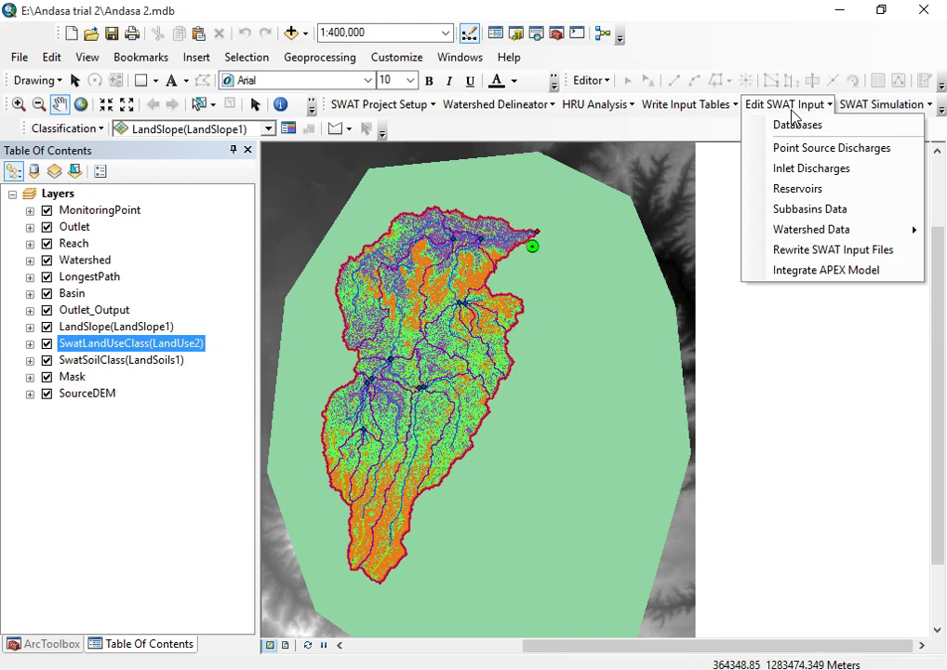
click(822, 250)
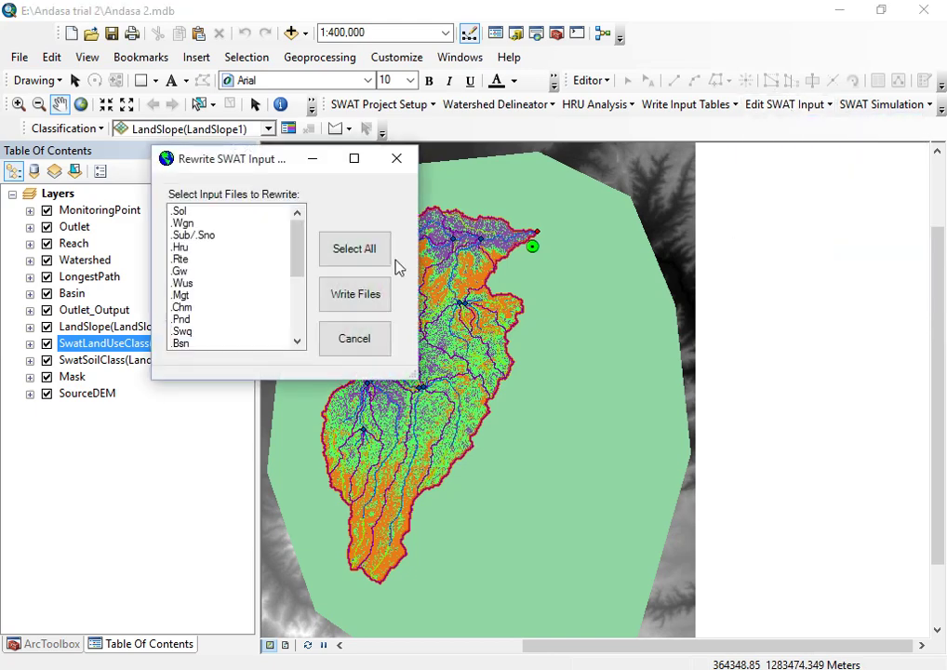
click(182, 273)
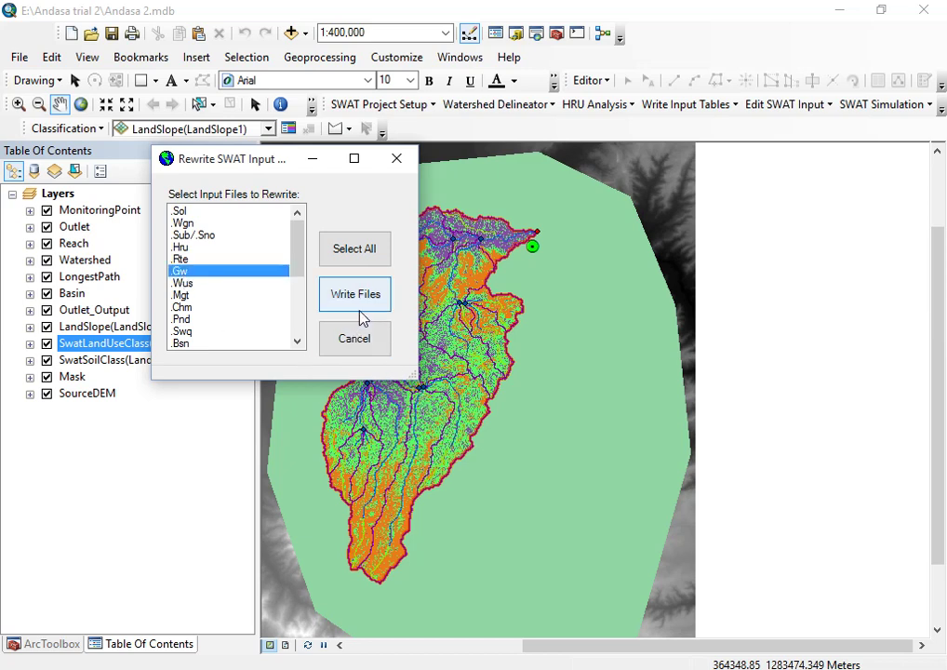
click(398, 164)
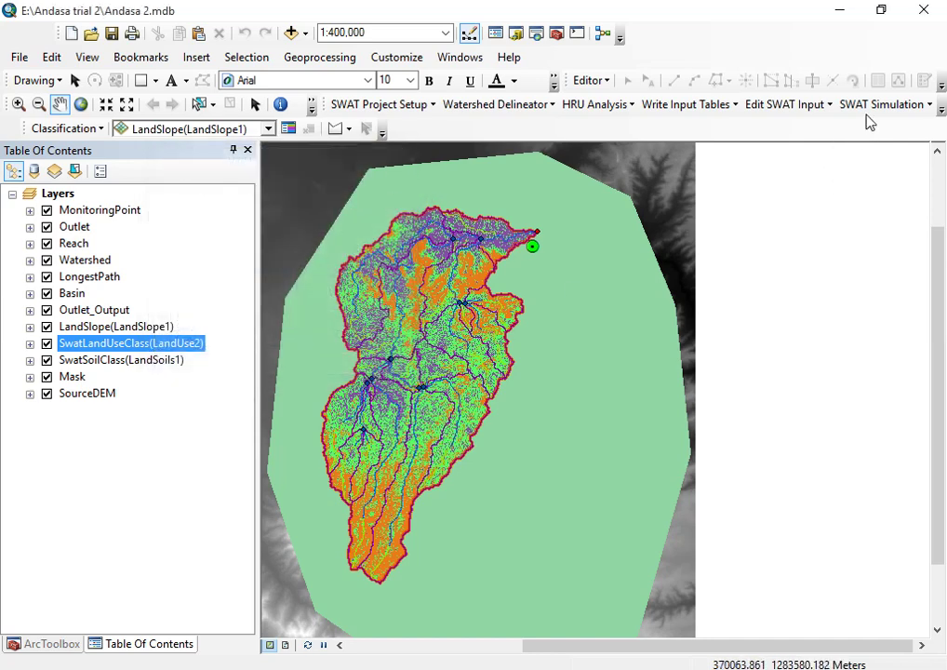
click(877, 107)
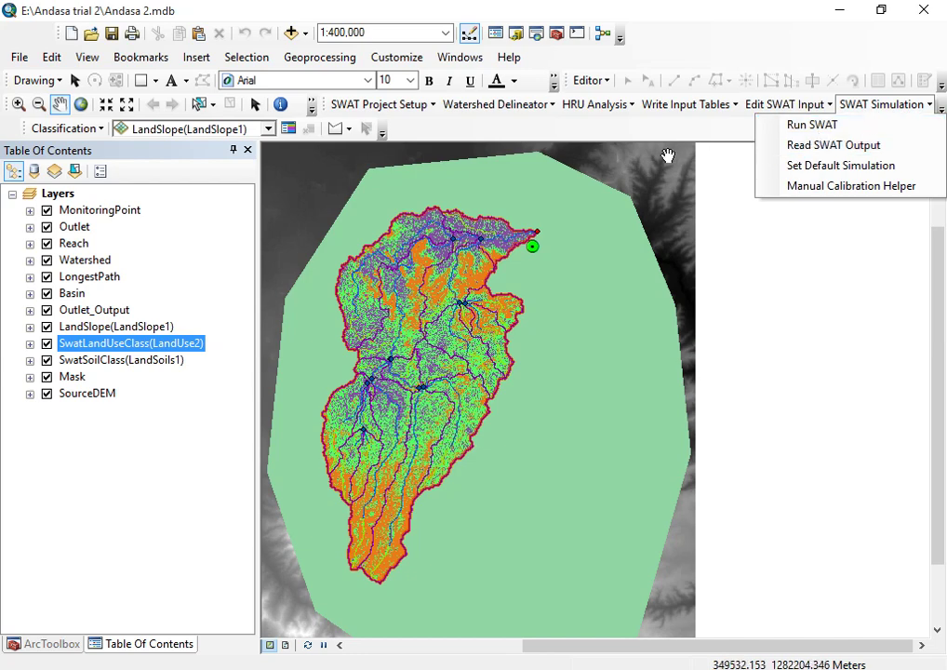
click(727, 140)
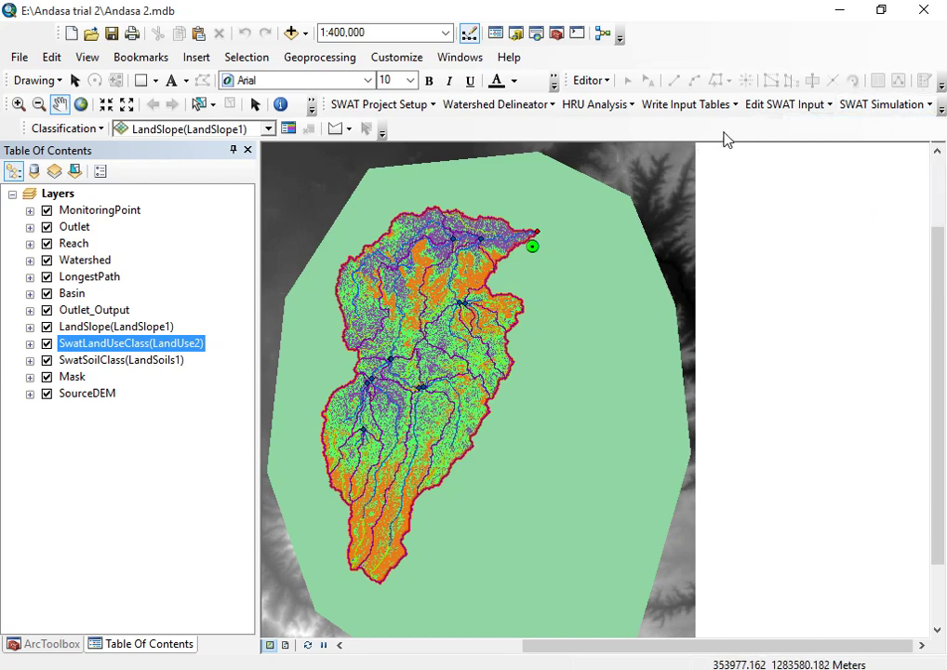
Examine the Land Cover/Plant Growth database parameters for Agricultural Land-Generic, Barren and Forest-Mixed, and close the database editor
click(791, 105)
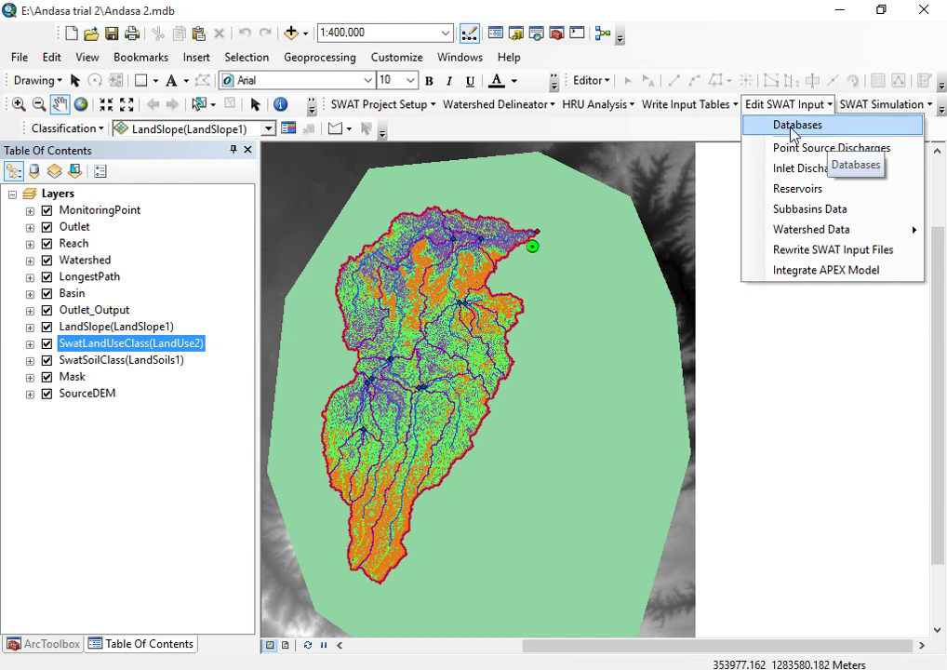
click(847, 132)
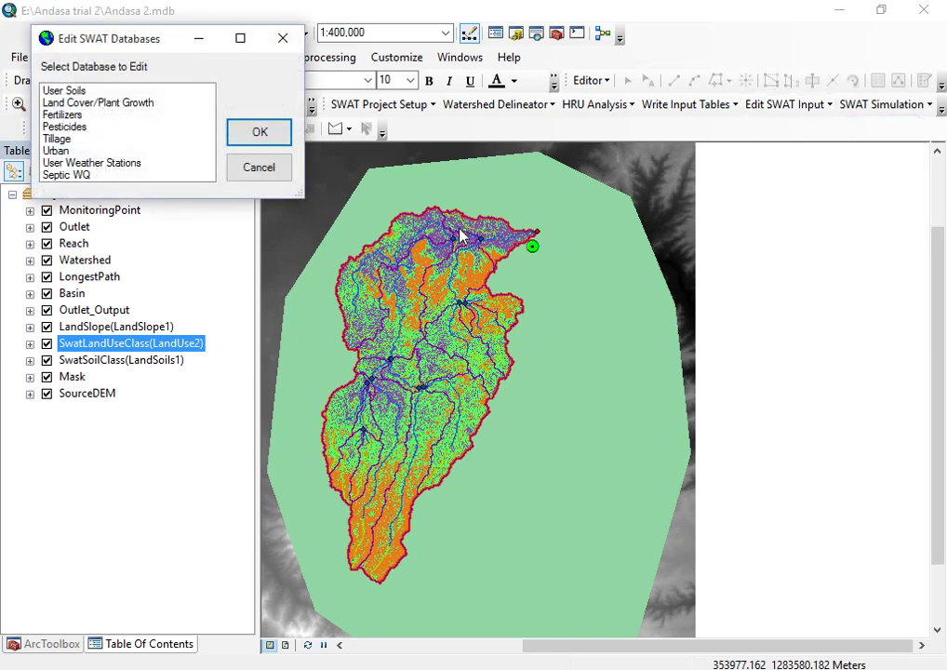
click(100, 102)
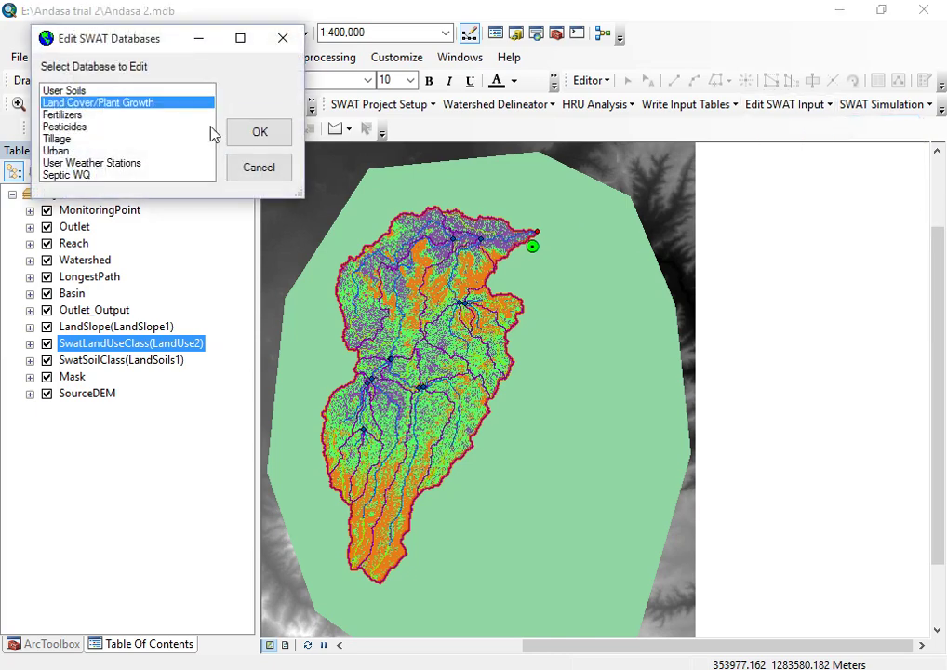
click(261, 134)
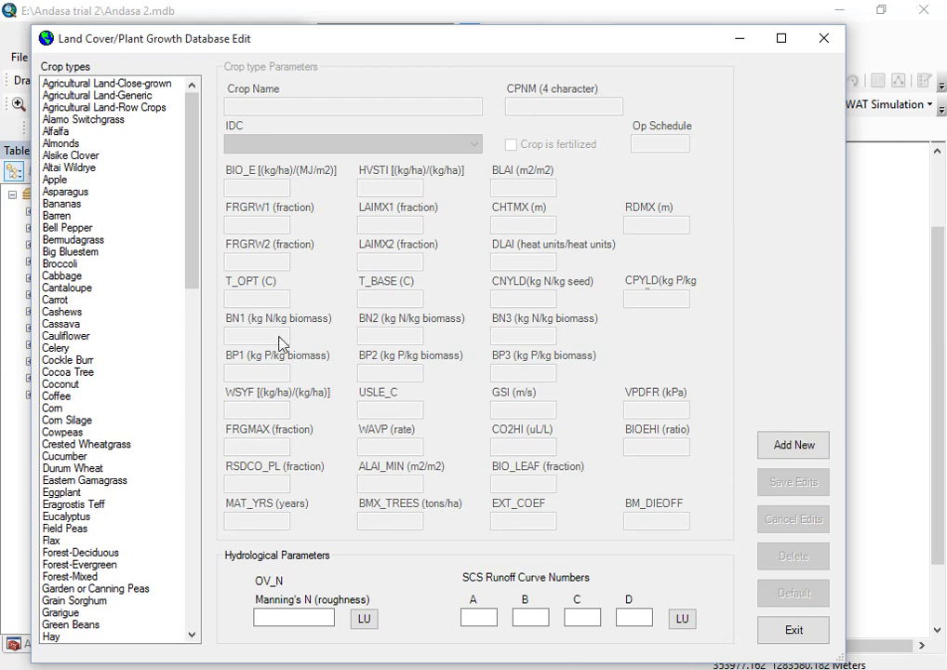
click(84, 94)
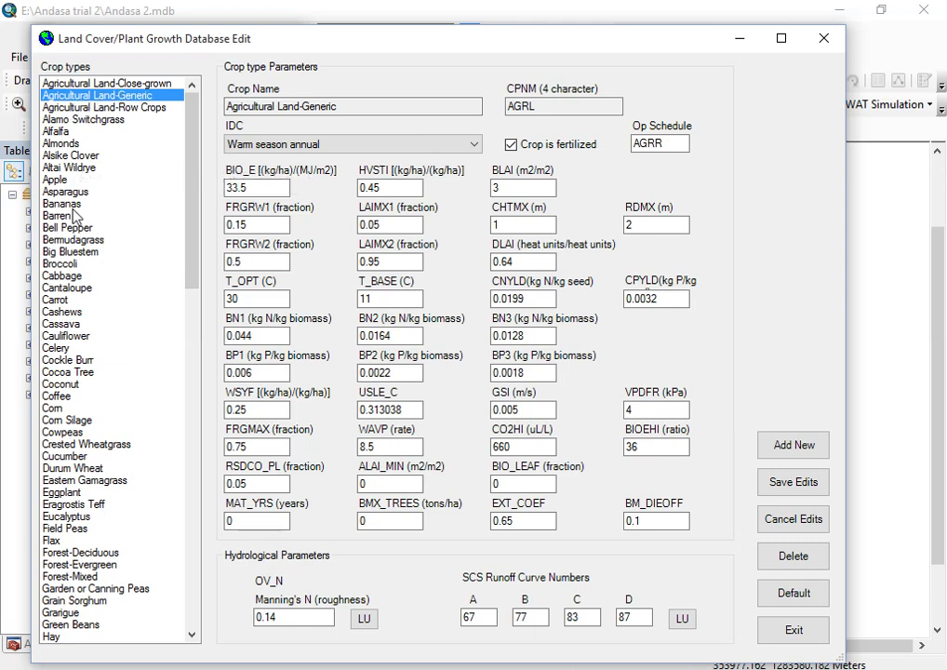
click(57, 216)
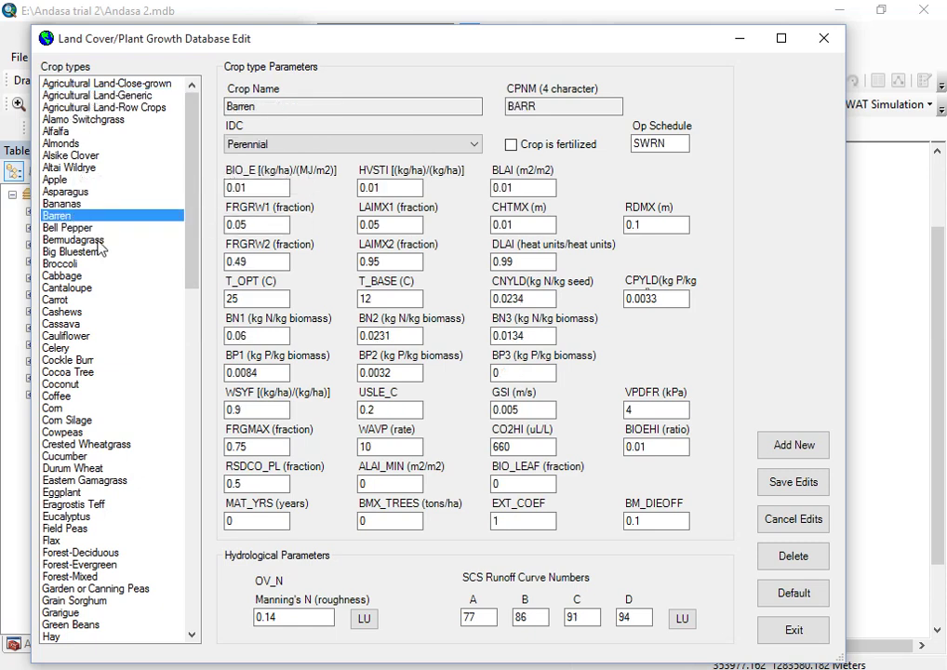
click(82, 576)
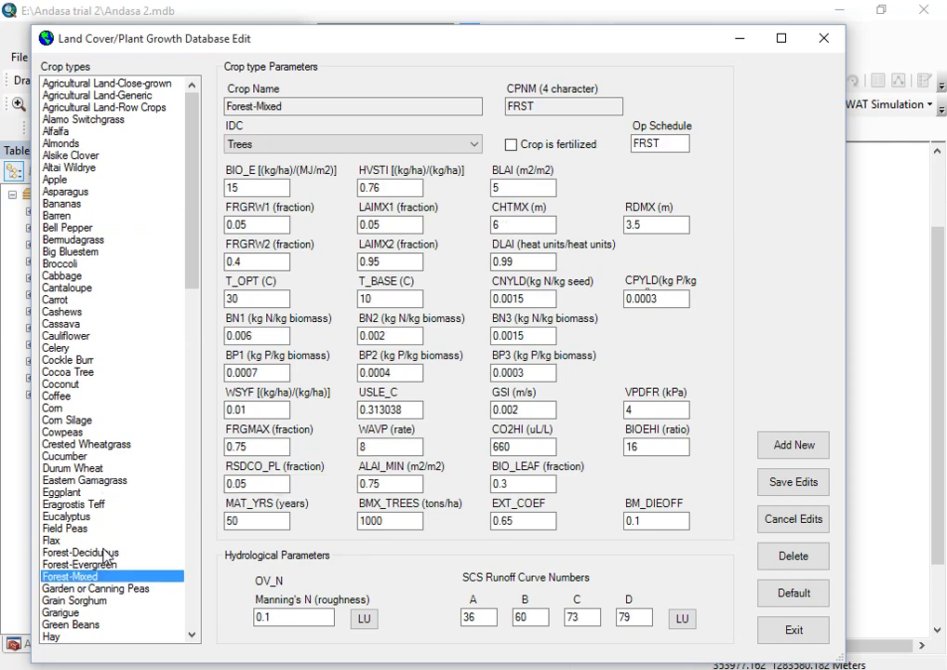
click(105, 552)
click(110, 576)
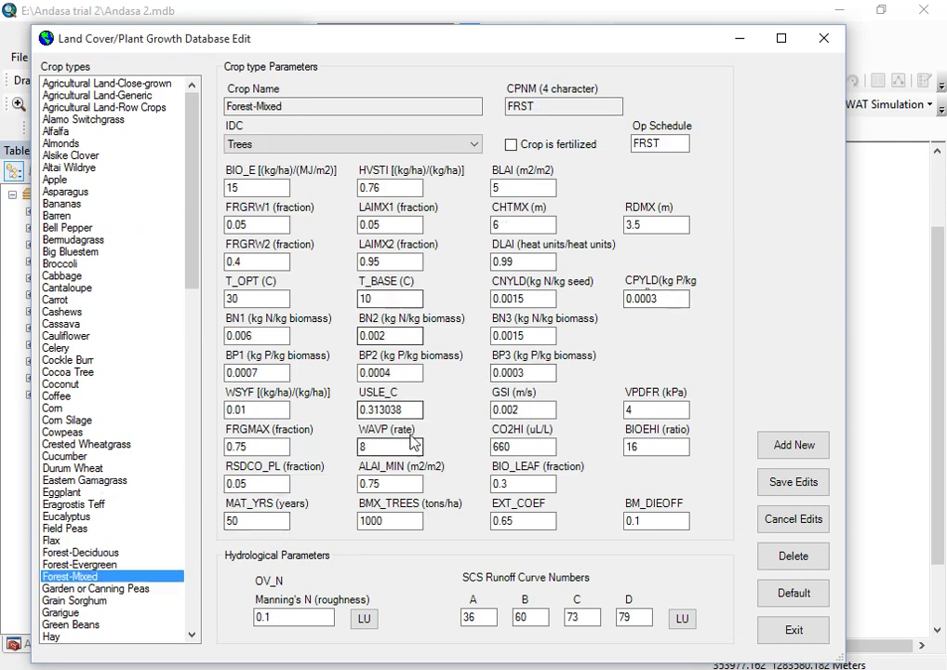
click(824, 39)
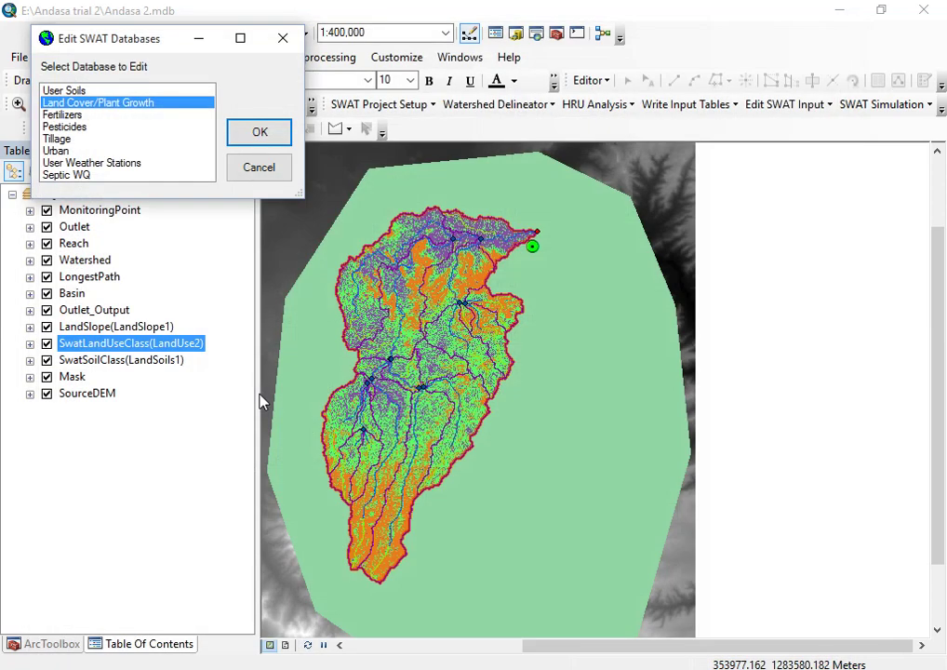
click(285, 40)
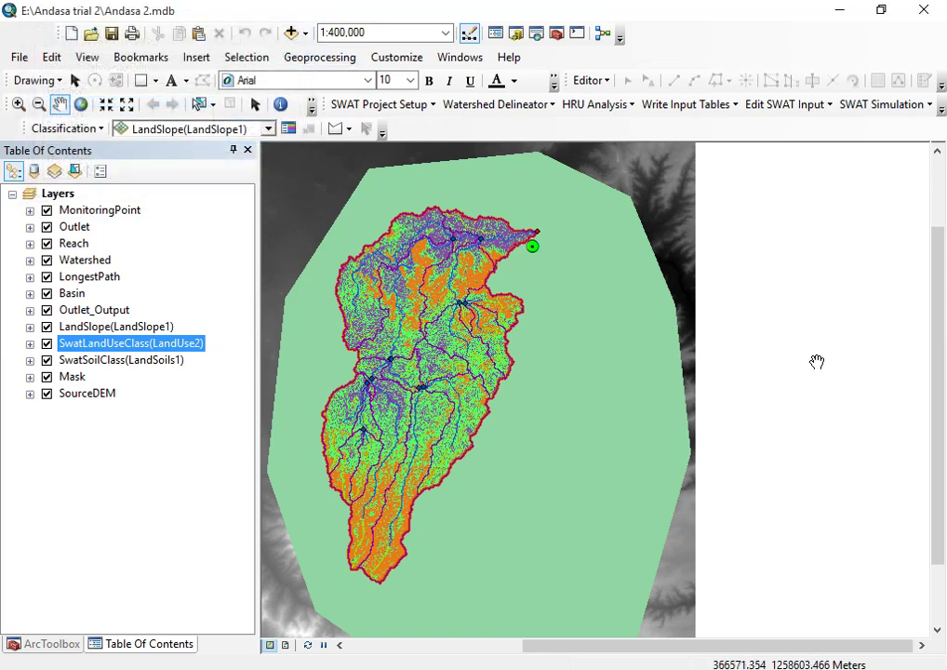
Examine the editable ADJ_PKR, SPEXP and SPCON values in the general watershed data (.BSN), and exit without saving
click(797, 105)
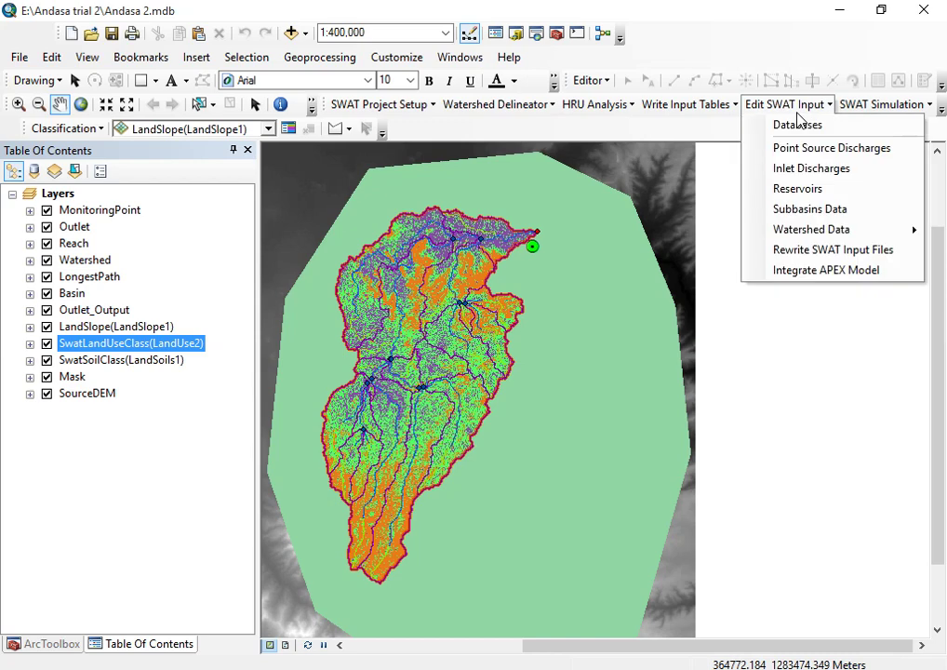
mouse_move(837, 232)
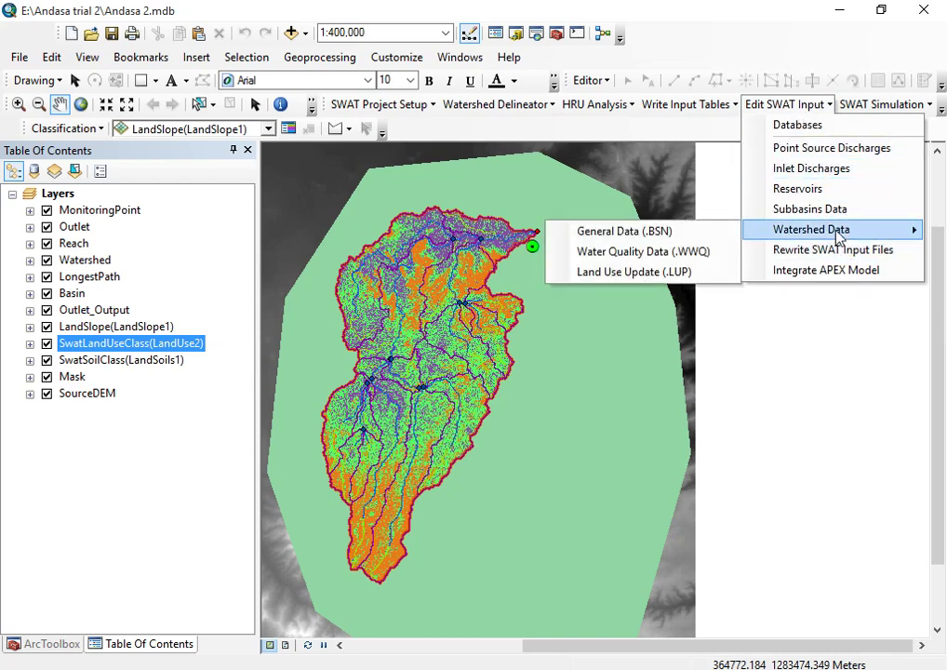
click(714, 231)
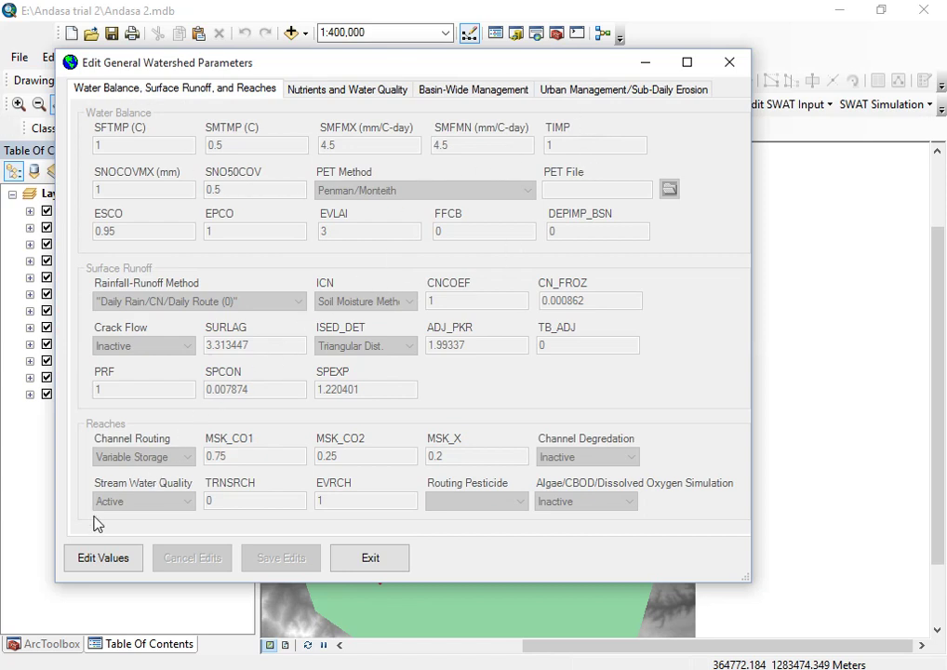
click(108, 557)
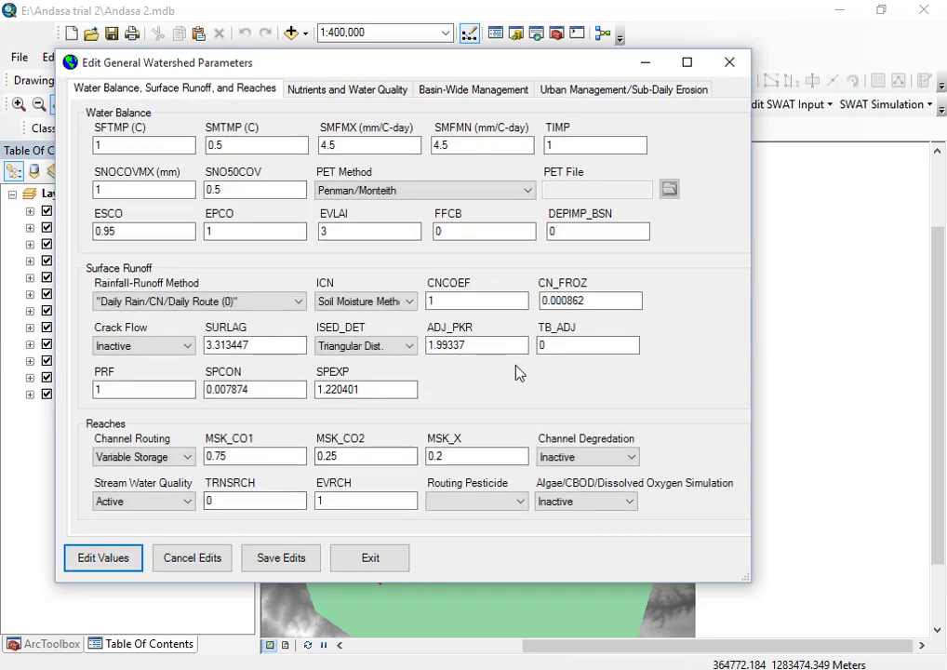
drag(513, 344, 420, 344)
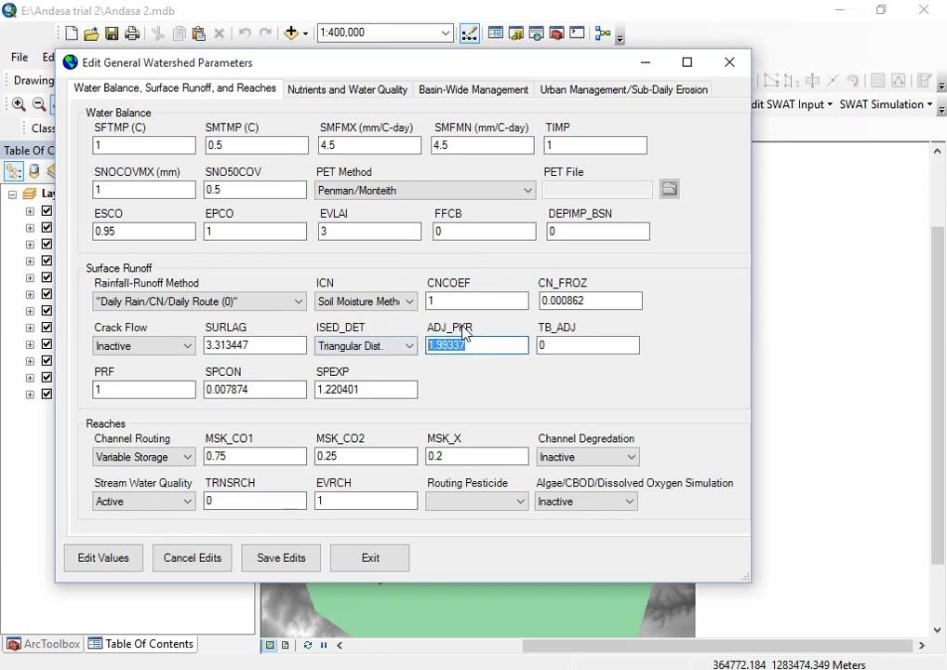
click(366, 388)
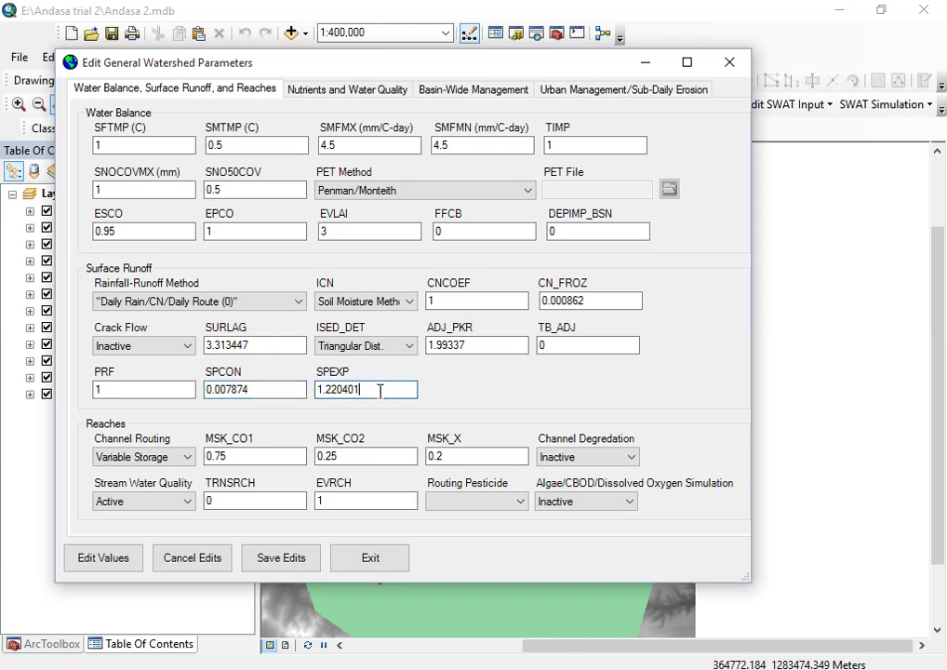
click(270, 389)
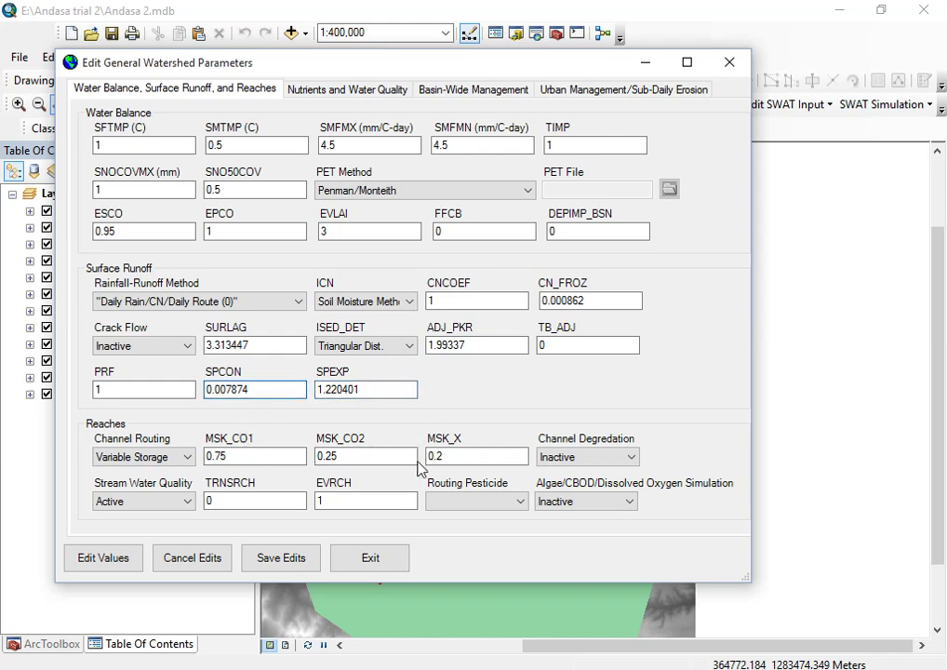
click(372, 558)
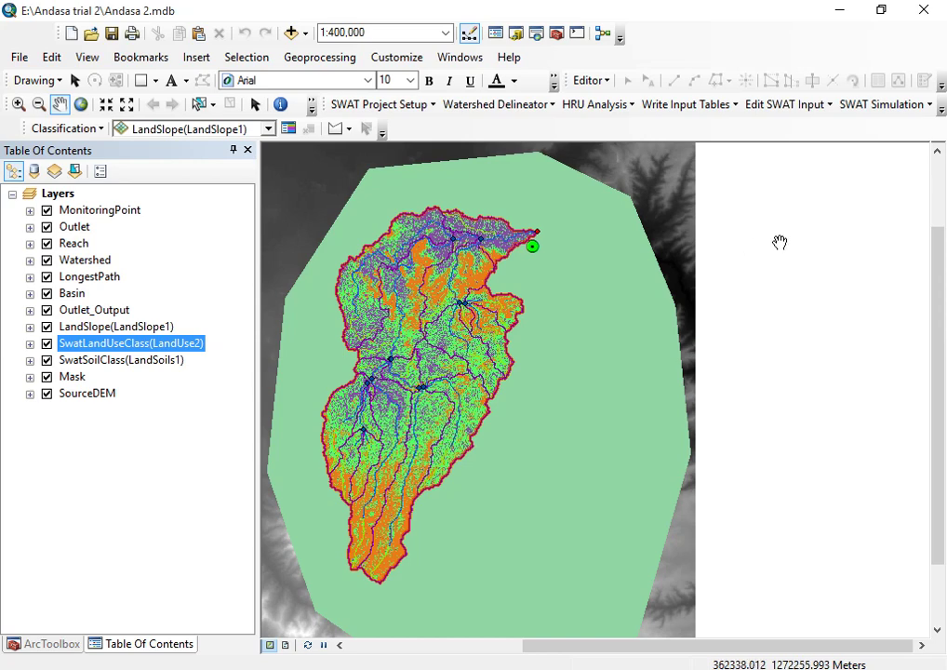
click(895, 108)
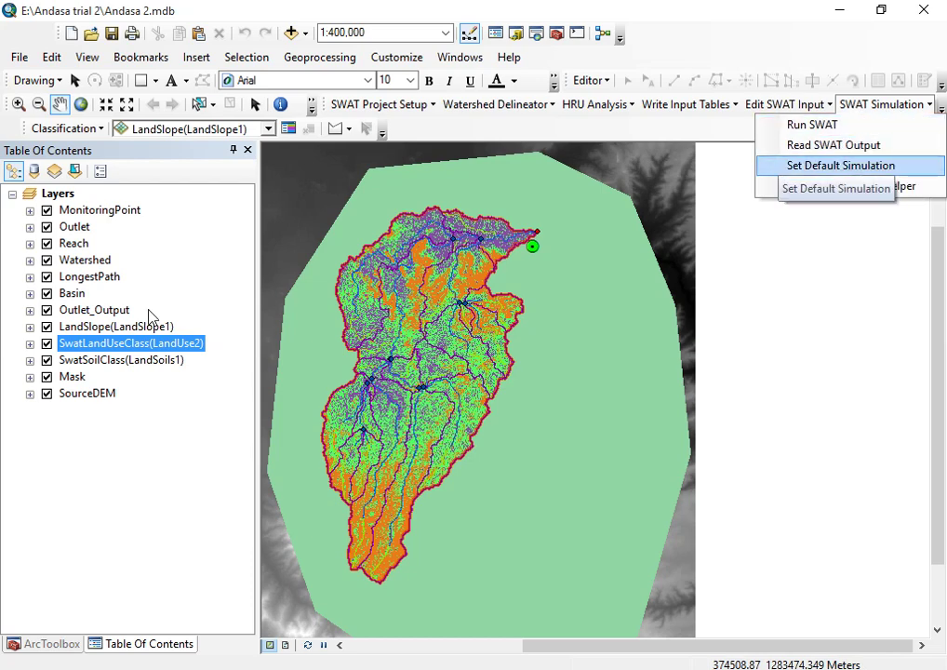
key(Left)
click(178, 435)
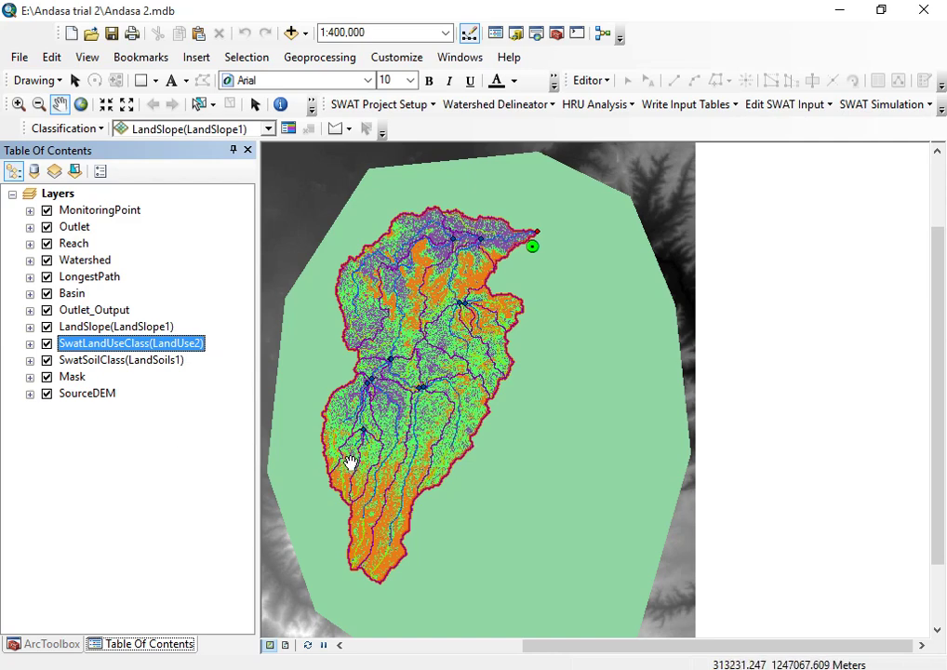
click(135, 360)
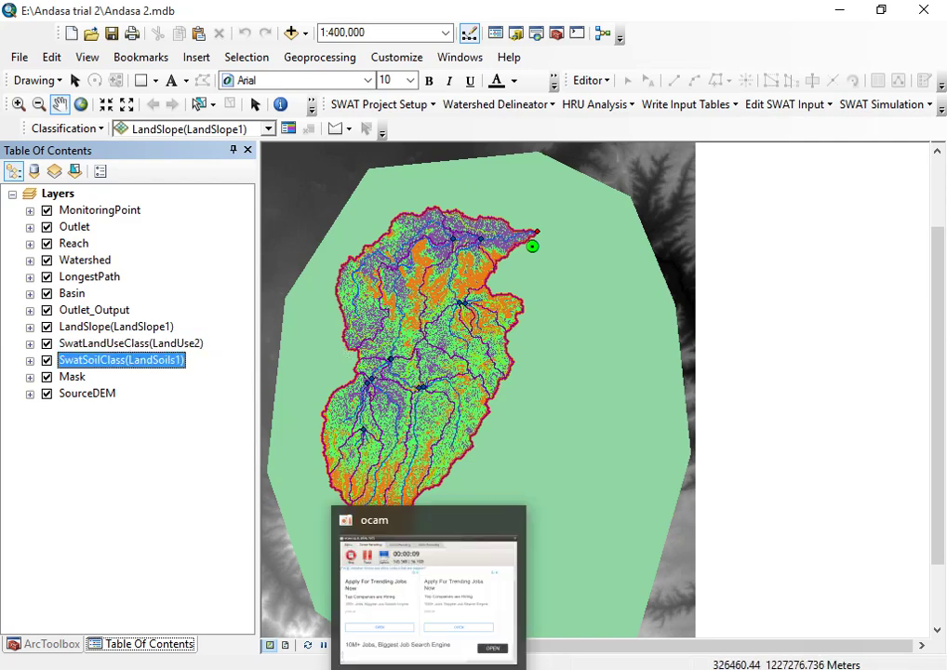
click(294, 513)
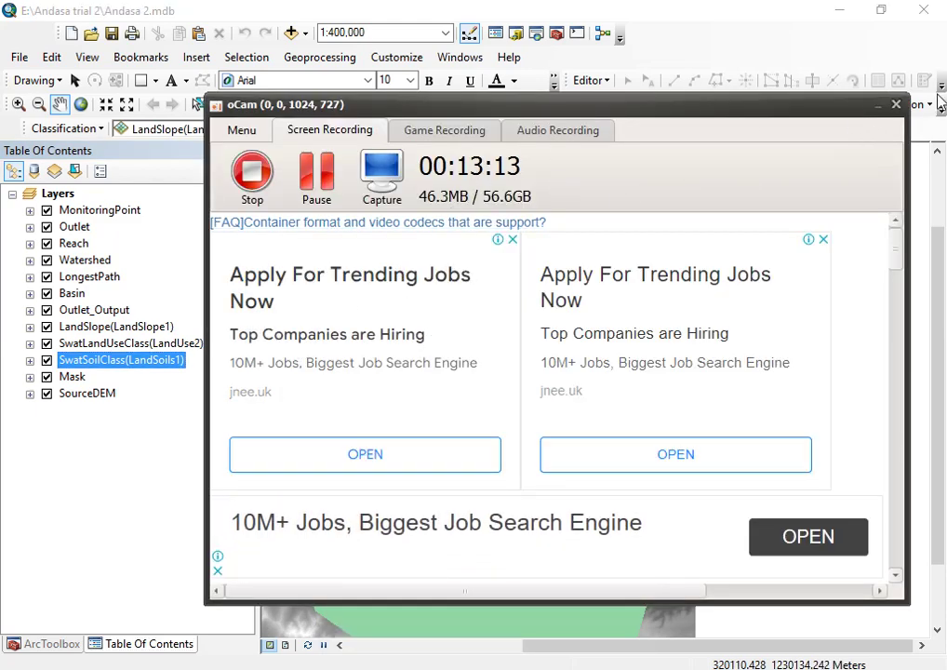
click(893, 104)
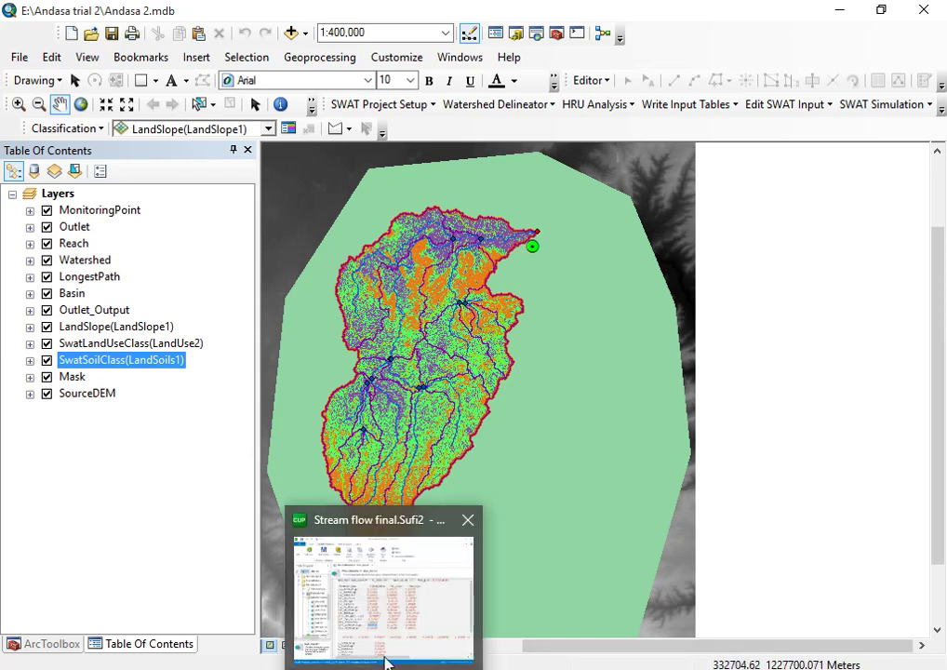
Copy the fitted ALPHA_BF_D value from Best_Par.txt in SWAT-CUP and return to the ArcSWAT project
click(387, 655)
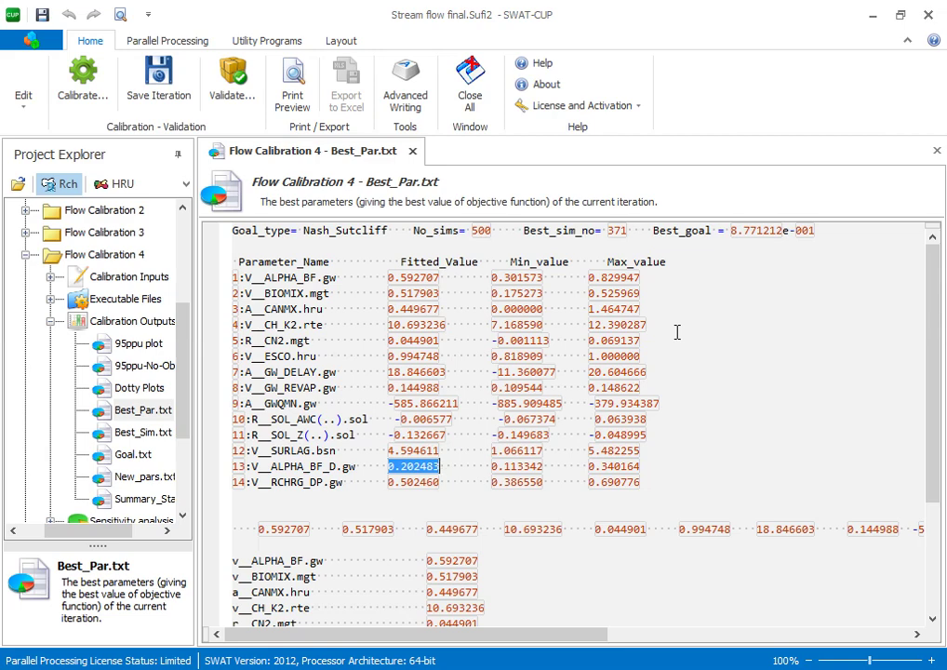
right_click(428, 469)
click(427, 385)
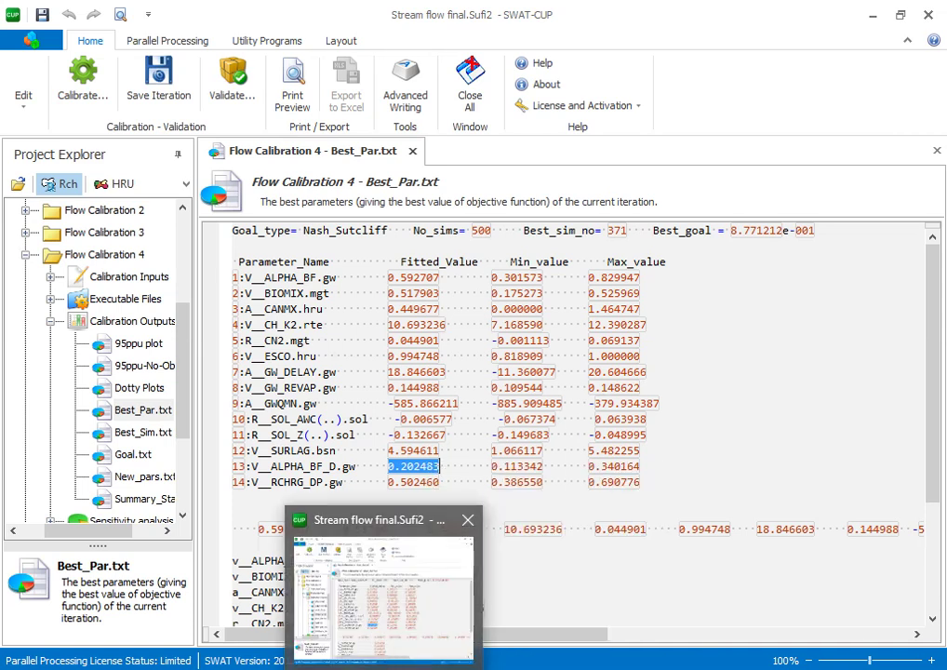
click(375, 633)
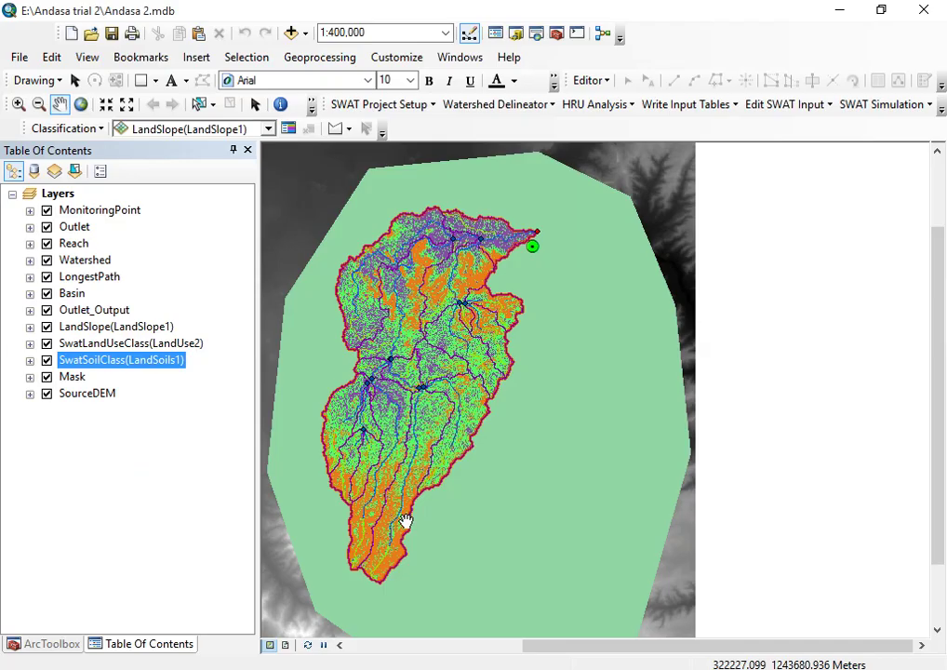
Open the Groundwater (.Gw) subbasin input table for subbasin 1, land use AGRL, soil AF591149 and slope 0-5
click(784, 108)
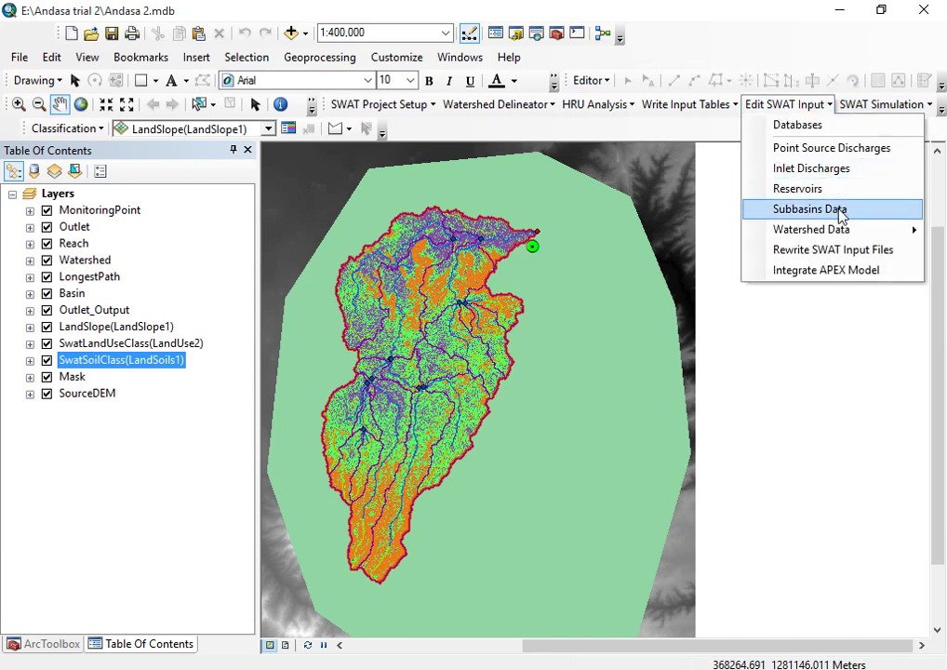
click(809, 209)
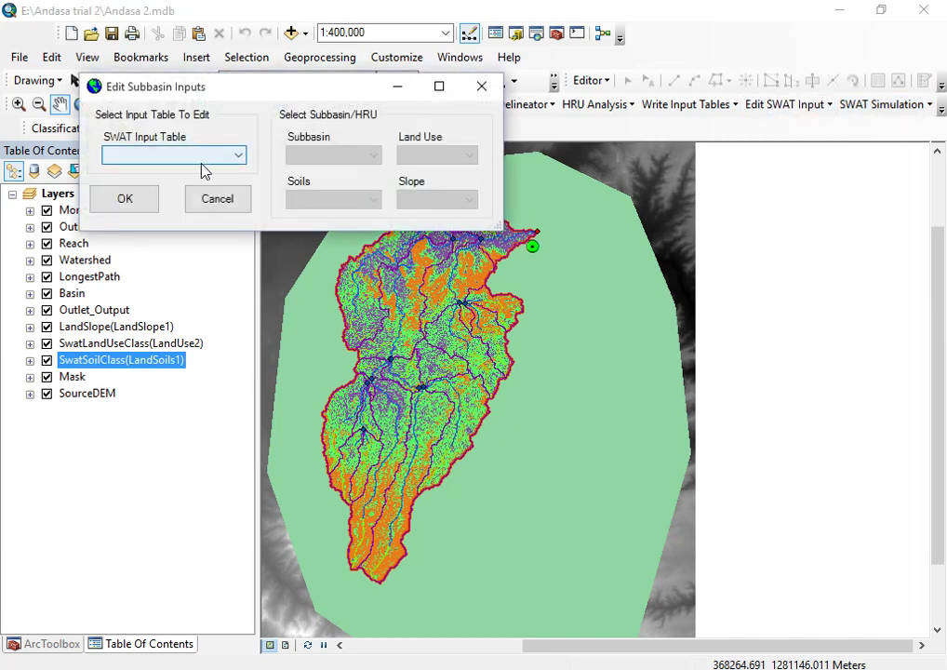
click(204, 156)
click(181, 232)
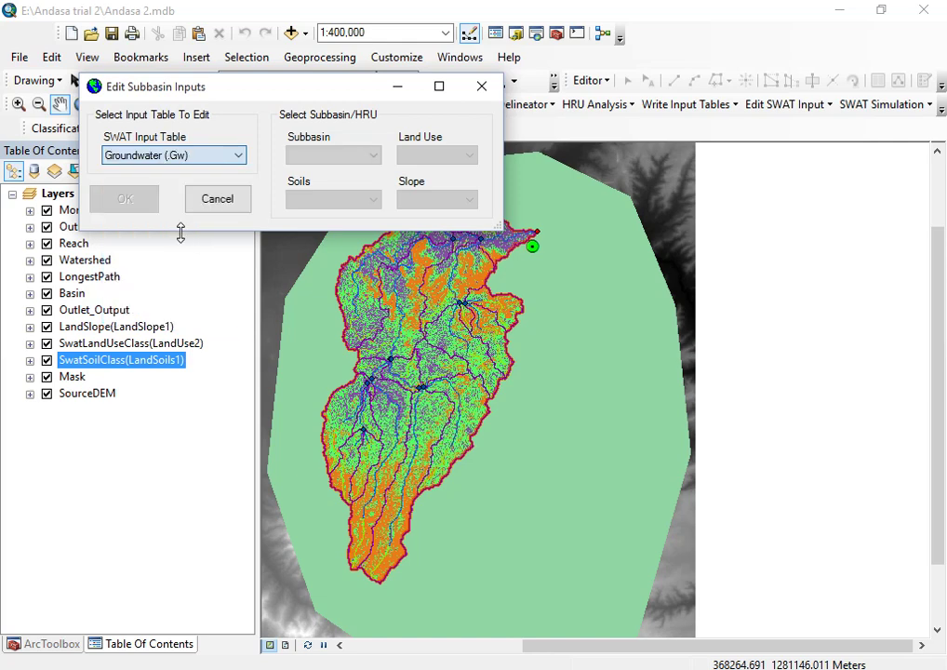
click(327, 156)
click(326, 182)
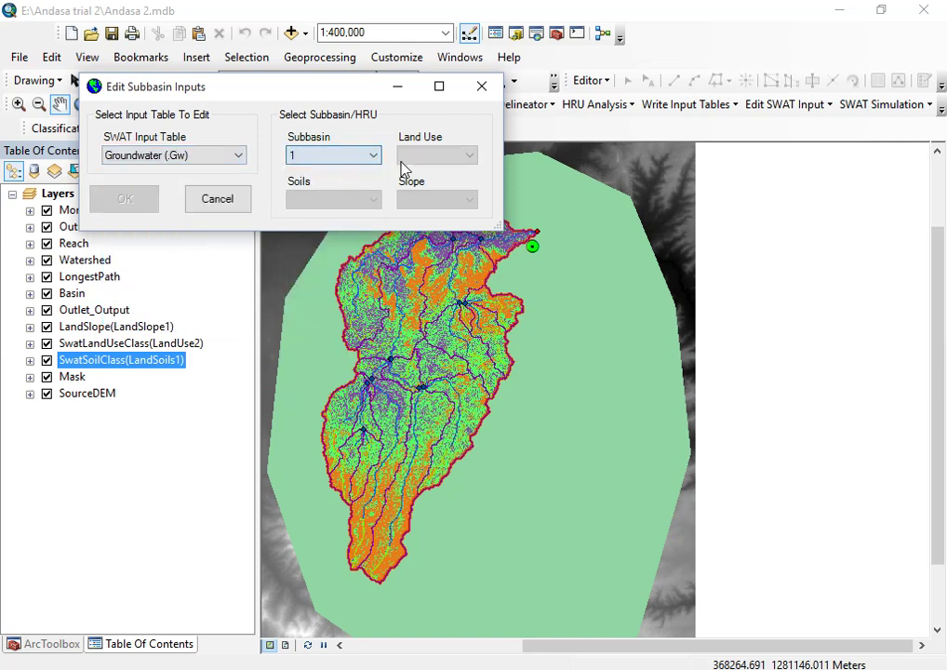
click(428, 155)
click(425, 170)
click(321, 199)
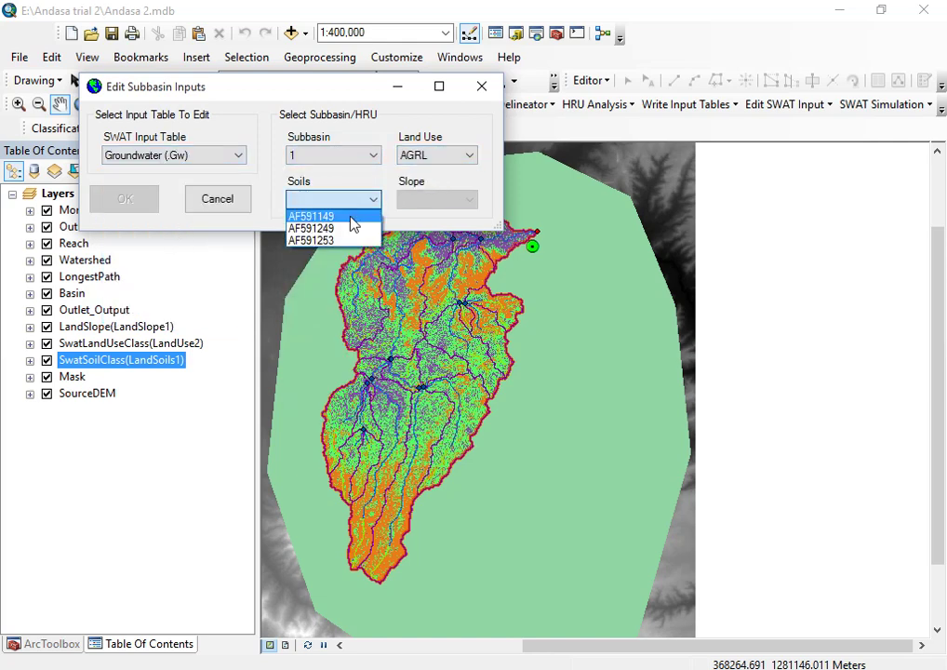
click(351, 216)
click(430, 200)
click(420, 216)
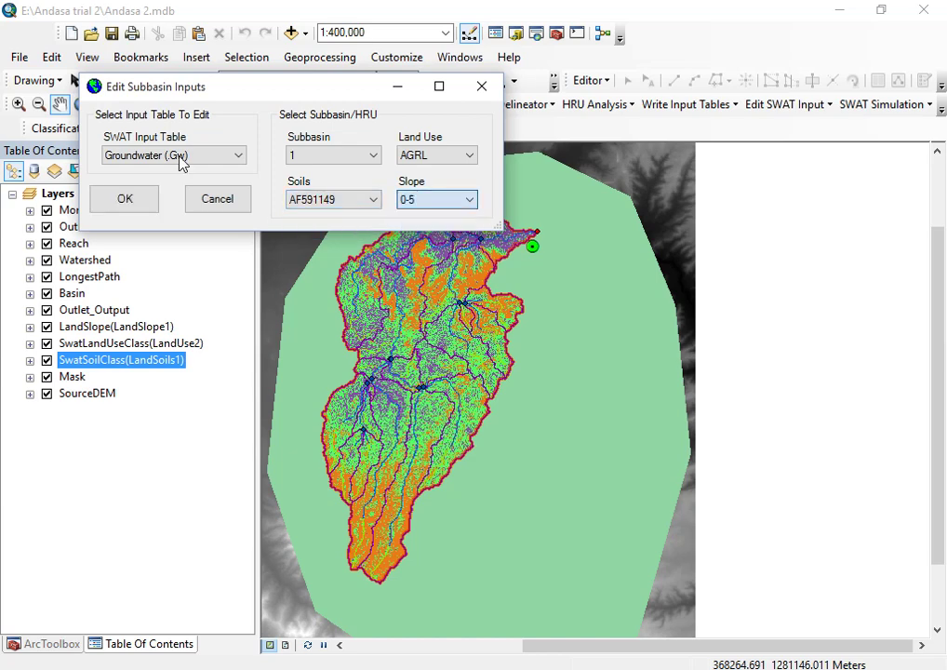
click(125, 199)
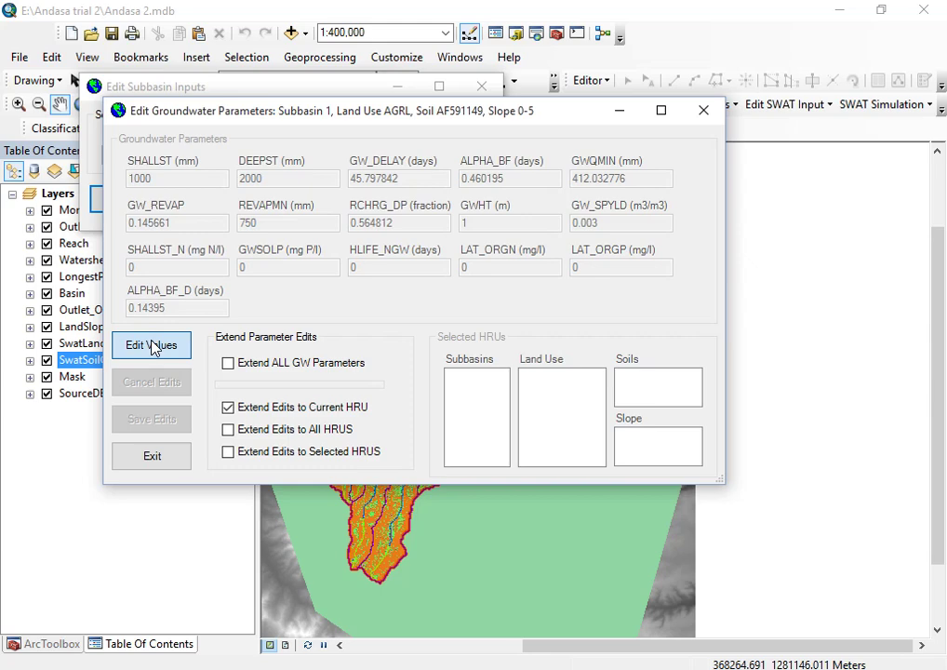
Set ALPHA_BF_D to the copied fitted value 0.202483 in the groundwater parameters
click(152, 344)
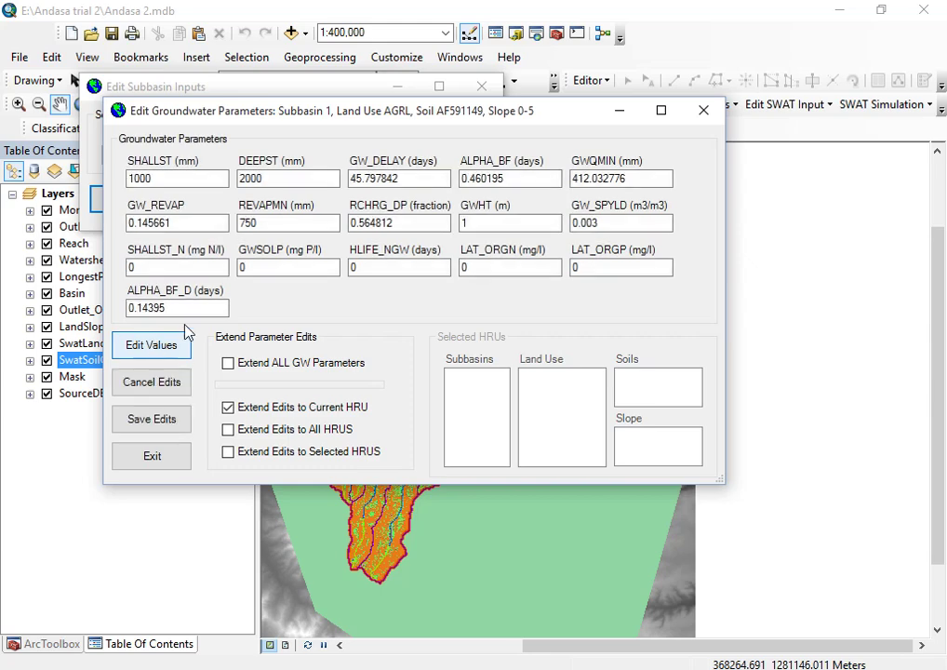
click(198, 308)
double_click(198, 308)
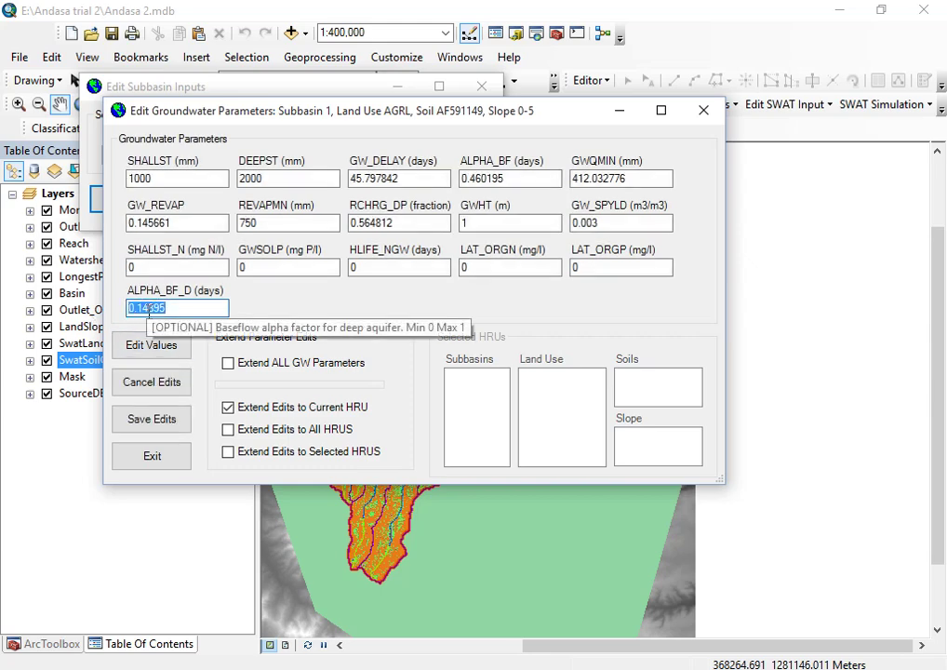
right_click(147, 315)
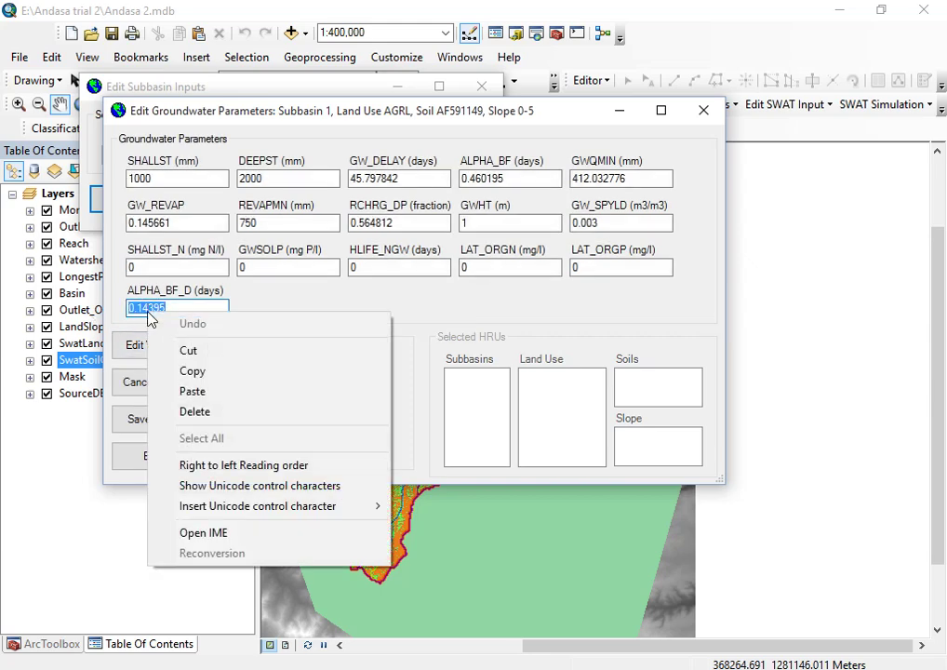
click(226, 391)
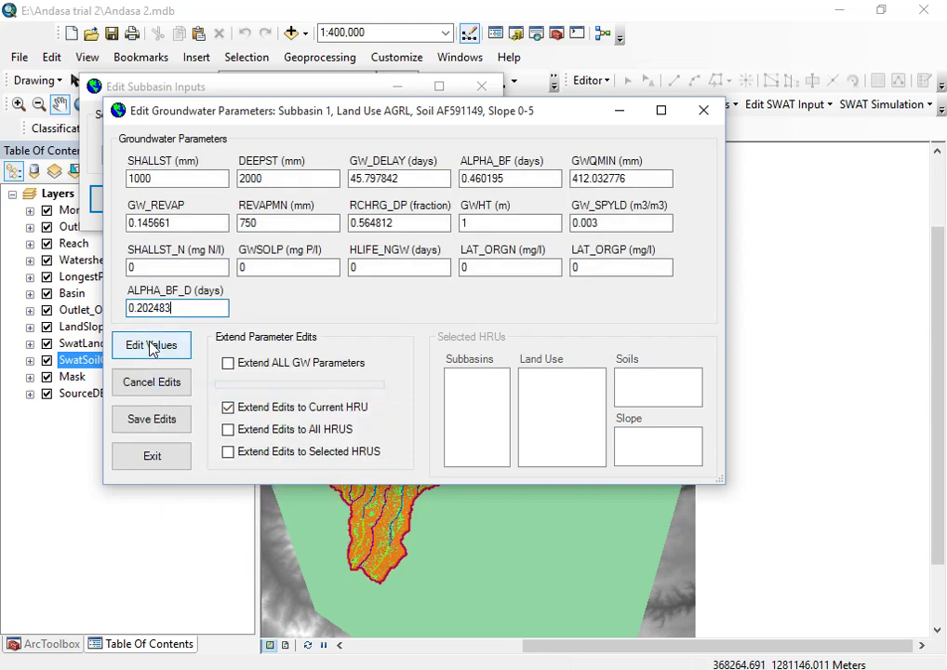
Extend the groundwater edits to selected HRUs covering all subbasins, land uses, soils and slopes, save them, and close the subbasin input editor
click(296, 452)
click(454, 375)
click(528, 375)
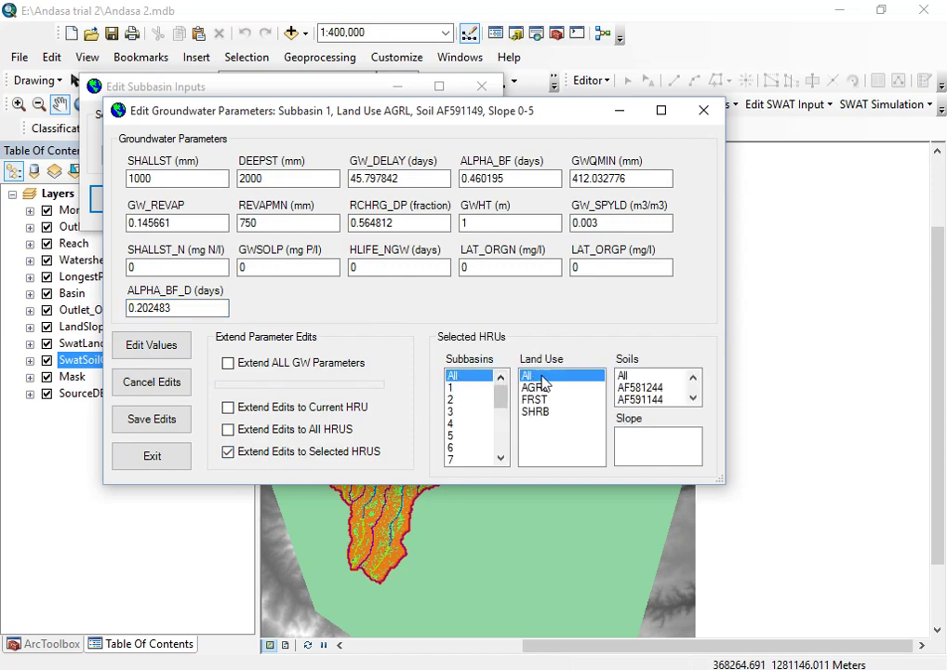
click(624, 375)
click(638, 435)
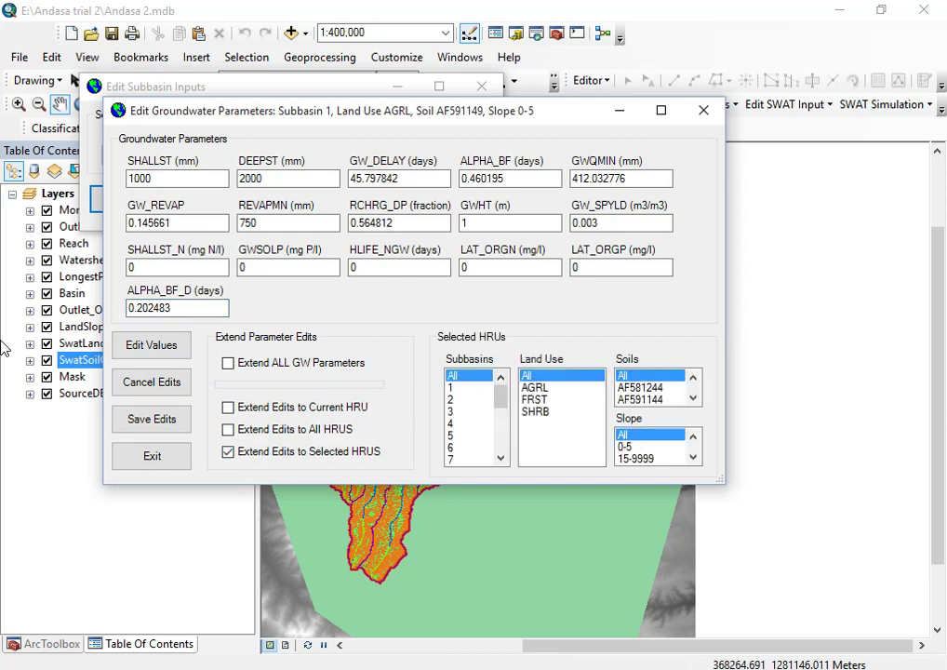
click(174, 425)
click(441, 342)
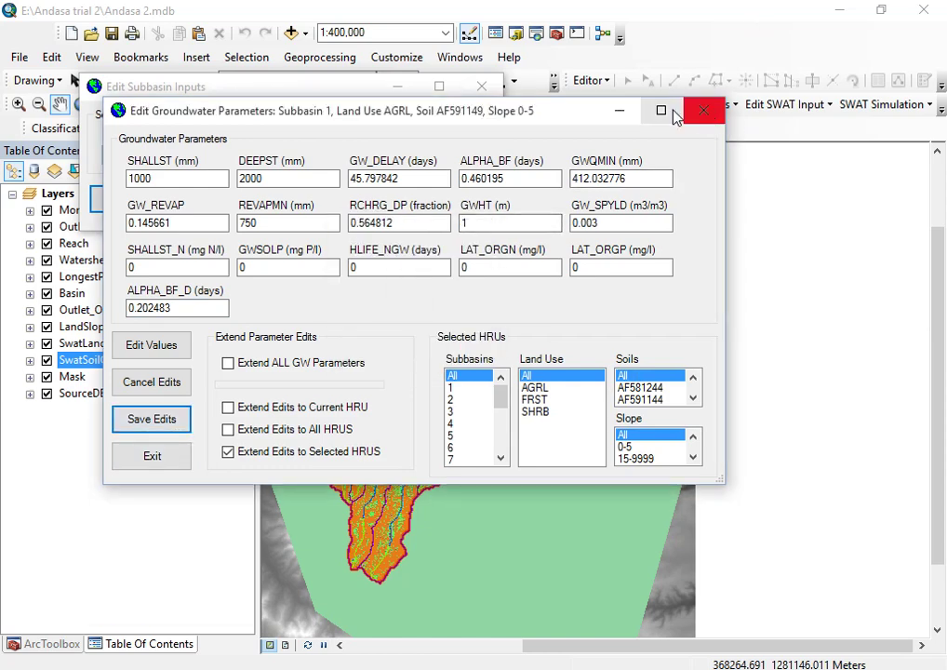
click(704, 111)
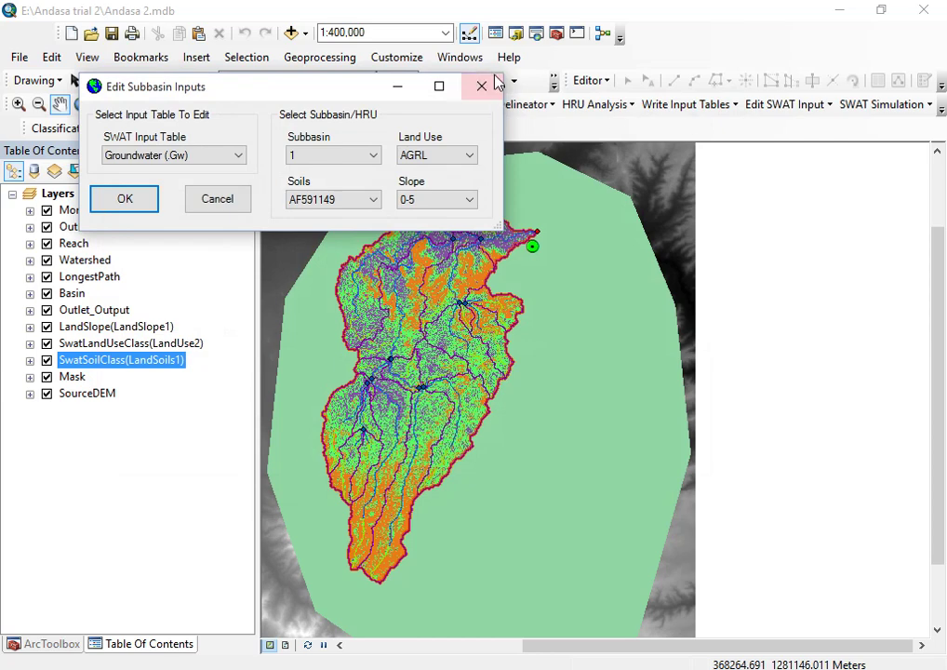
click(483, 85)
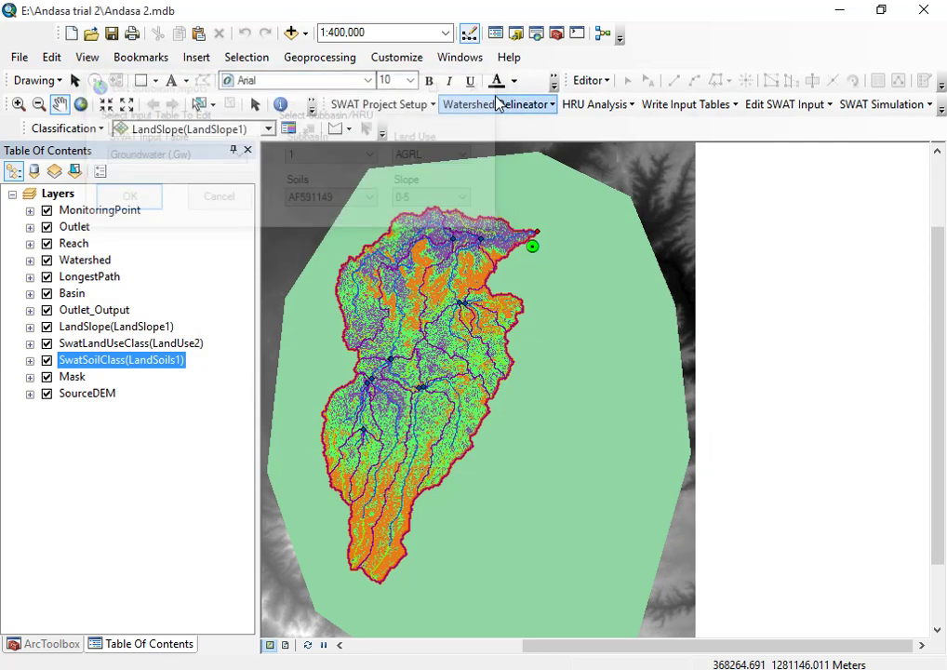
Rewrite the .Gw SWAT input files and close the rewrite dialog
click(856, 109)
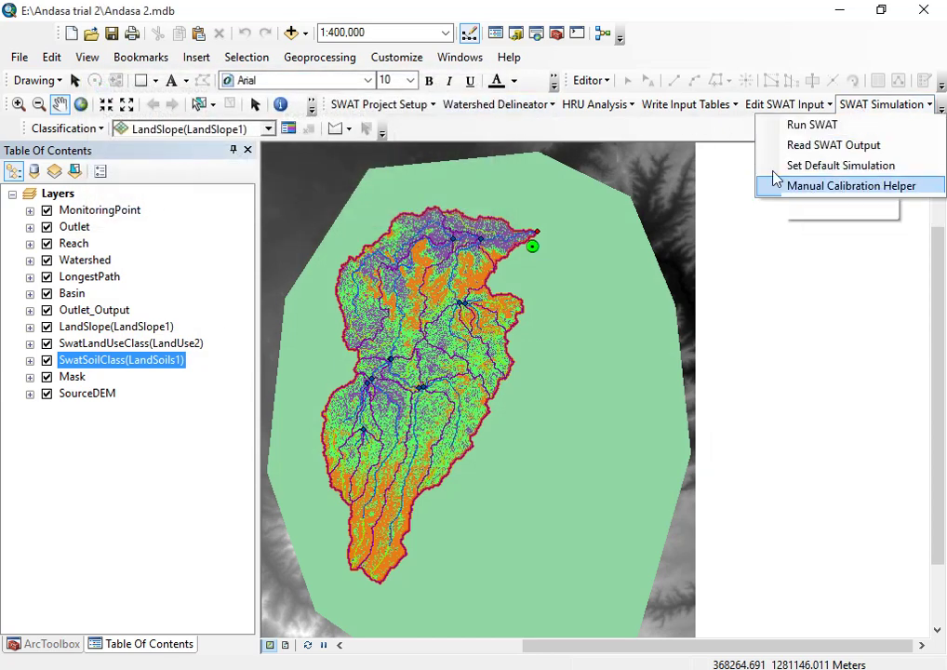
click(726, 140)
click(784, 106)
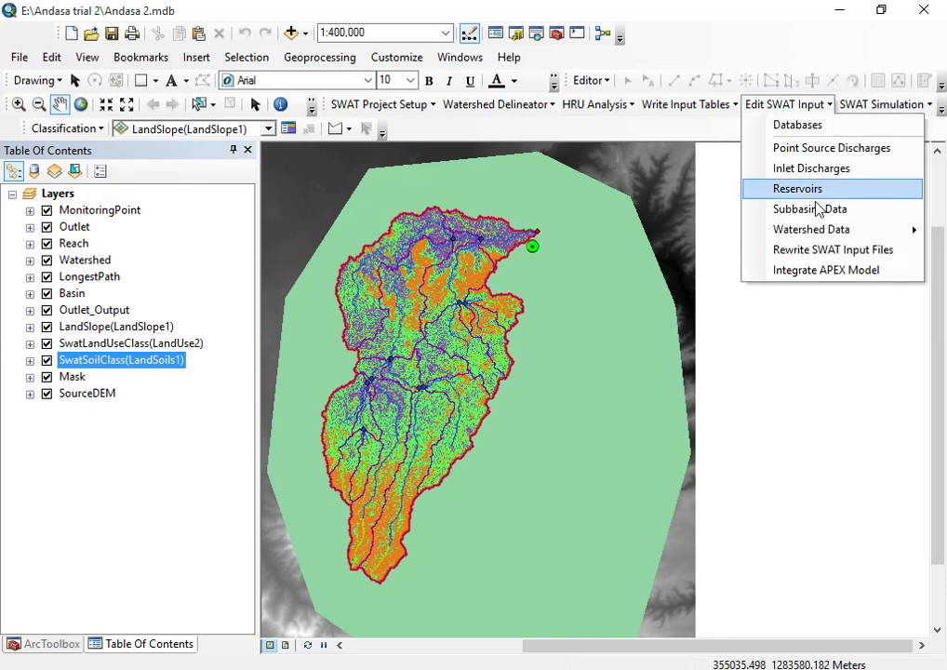
click(806, 249)
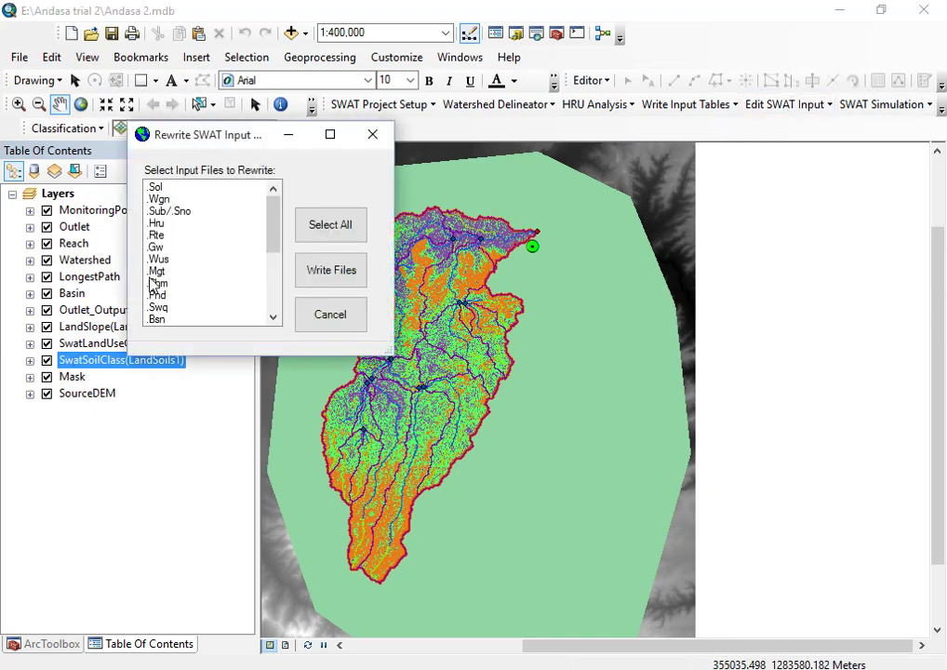
click(160, 247)
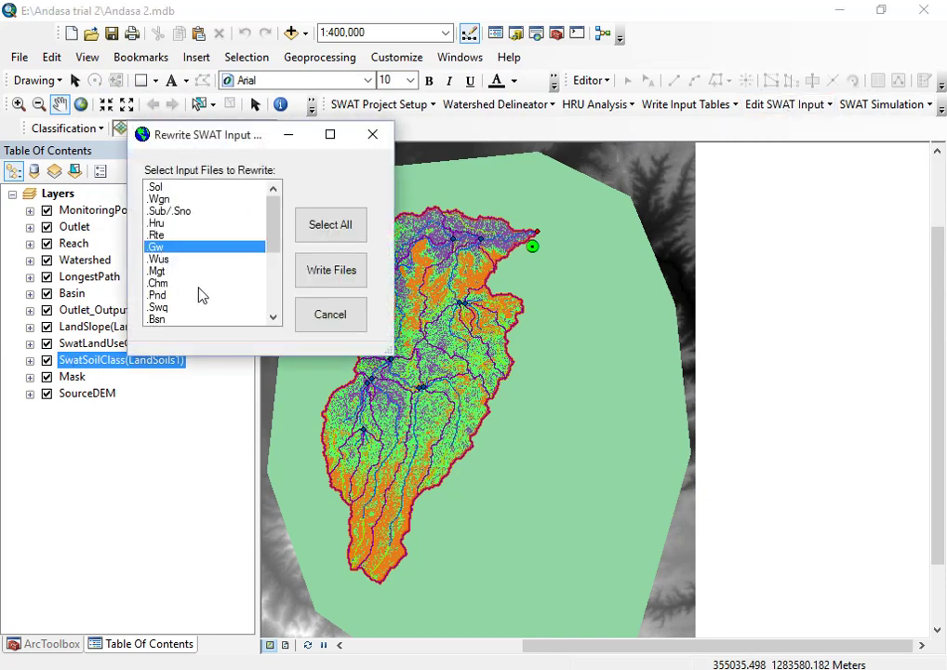
click(338, 277)
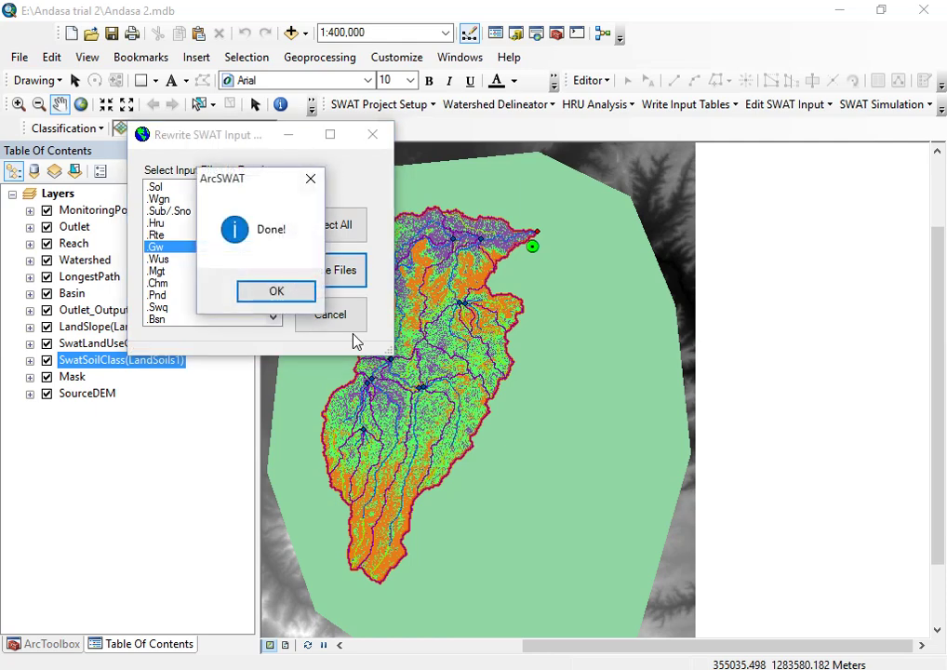
click(298, 294)
click(321, 325)
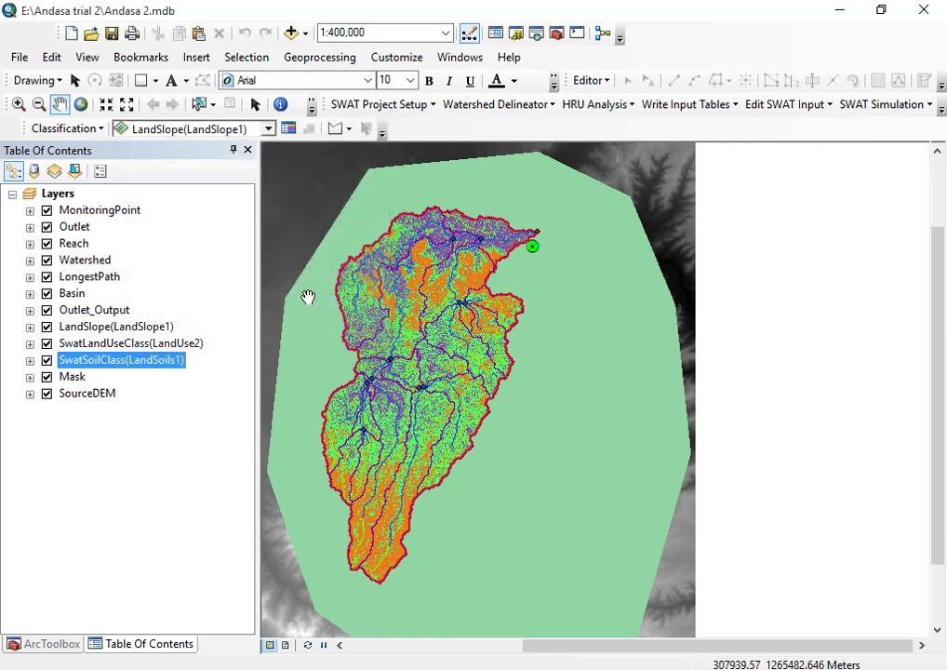
Open the Manual Calibration Helper and choose the Alpha_Bf parameter with the Replace Value operation
click(869, 107)
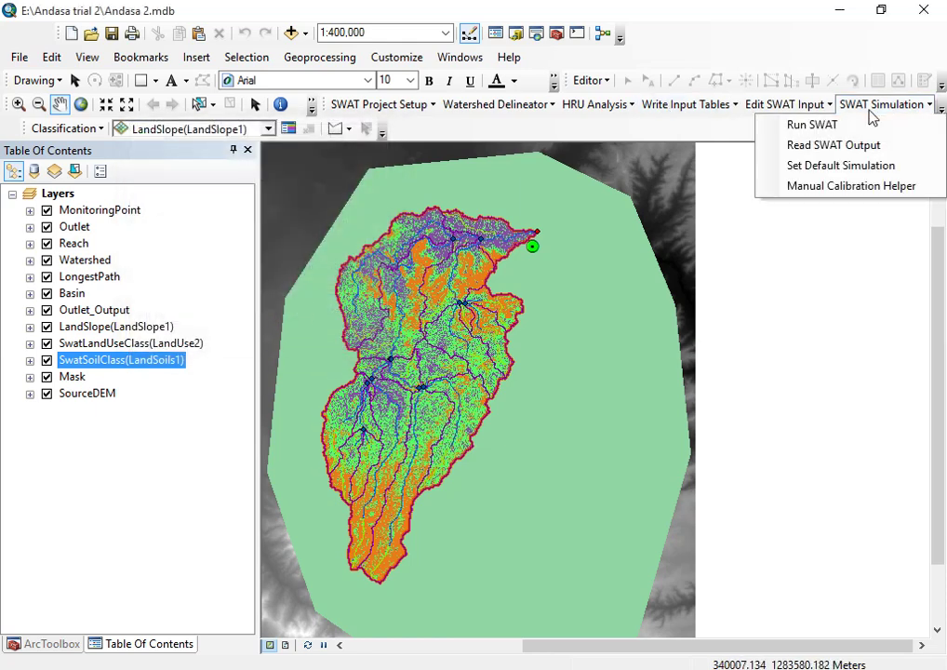
click(852, 186)
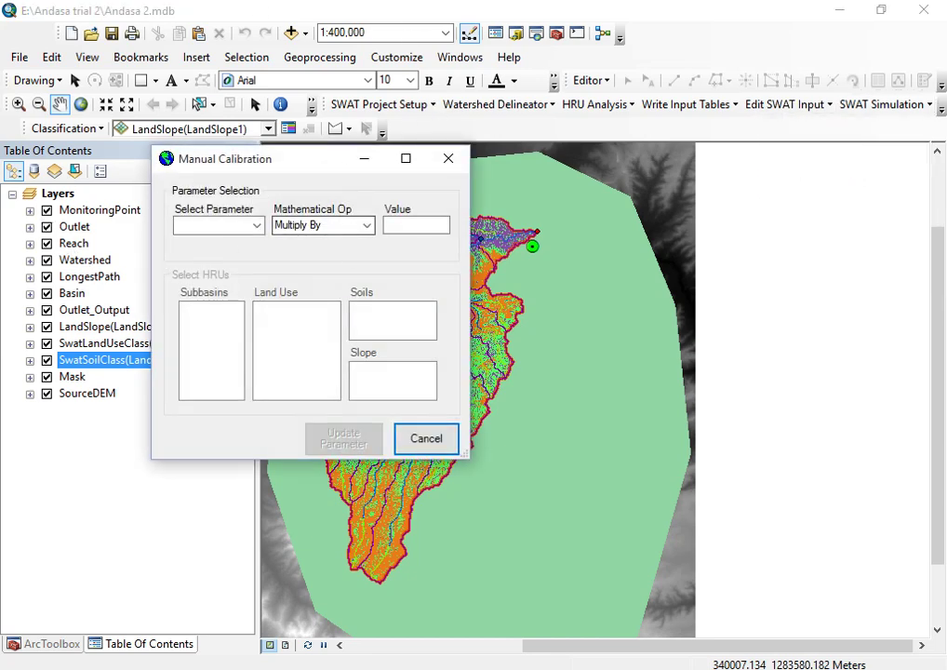
click(256, 226)
click(223, 248)
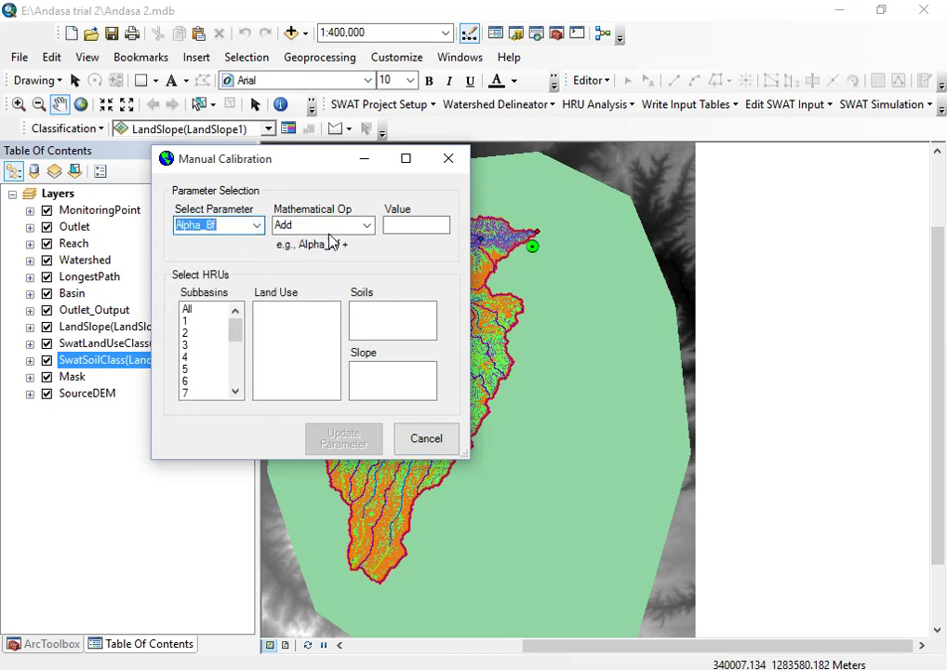
click(370, 226)
click(369, 226)
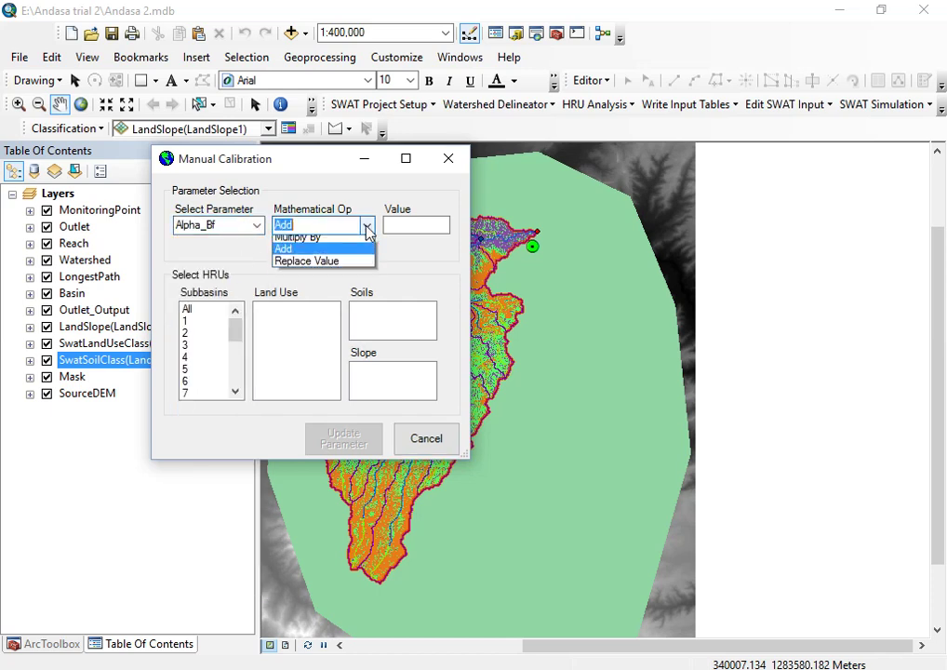
click(337, 265)
click(414, 225)
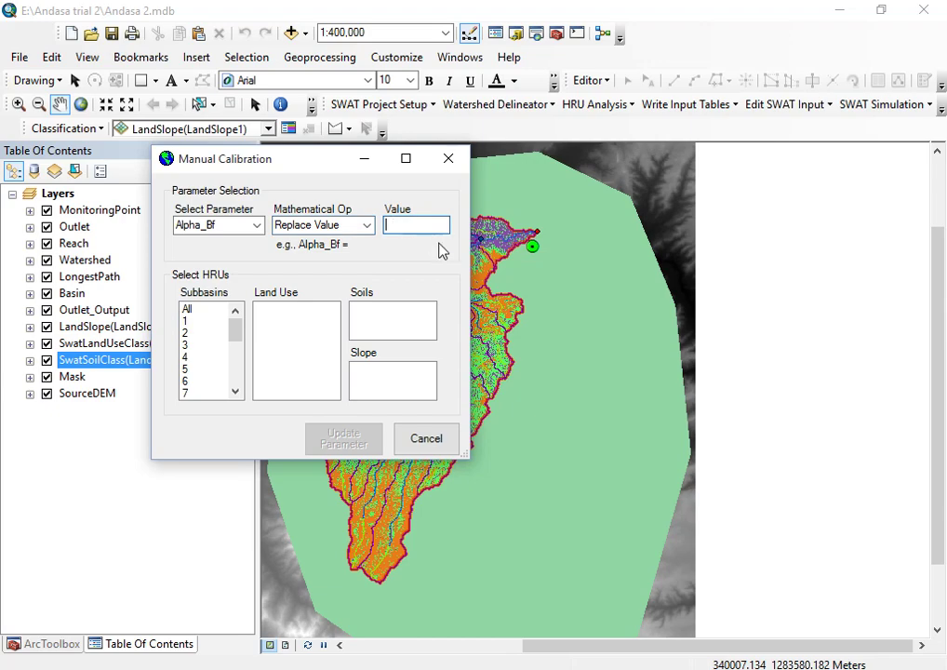
Switch to SWAT-CUP, copy the fitted ALPHA_BF value 0.592707 from Best_Par.txt, and return to the Manual Calibration dialog in ArcSWAT
click(406, 638)
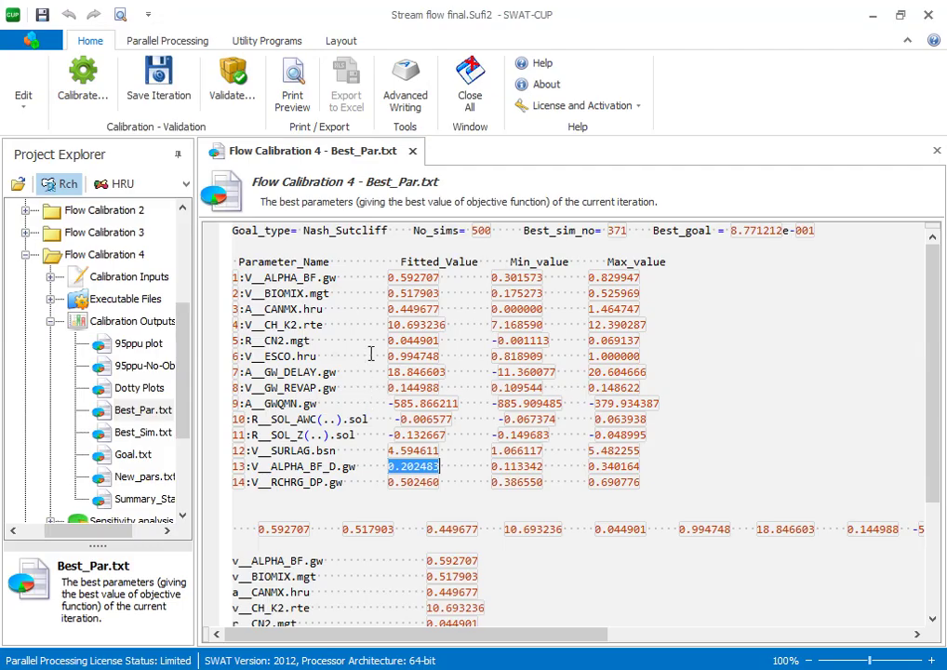
click(415, 278)
drag(244, 276, 261, 278)
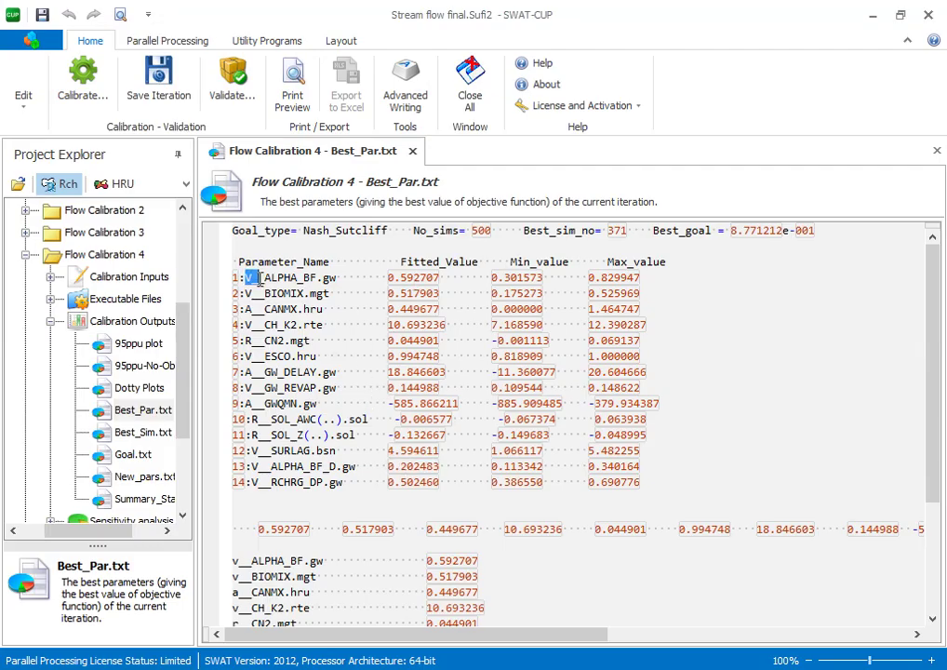
drag(388, 277, 441, 277)
right_click(430, 283)
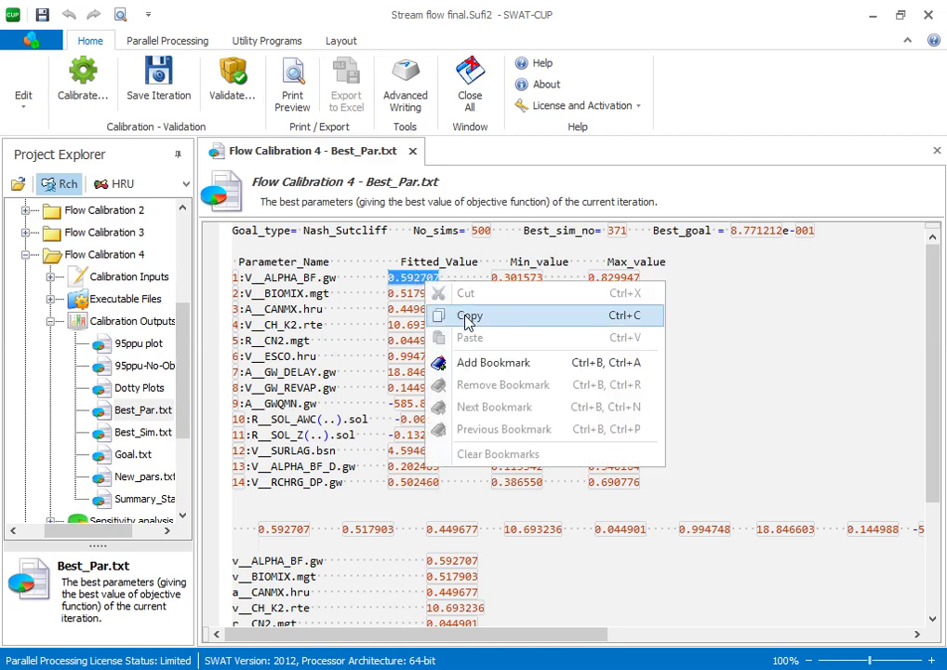
click(503, 316)
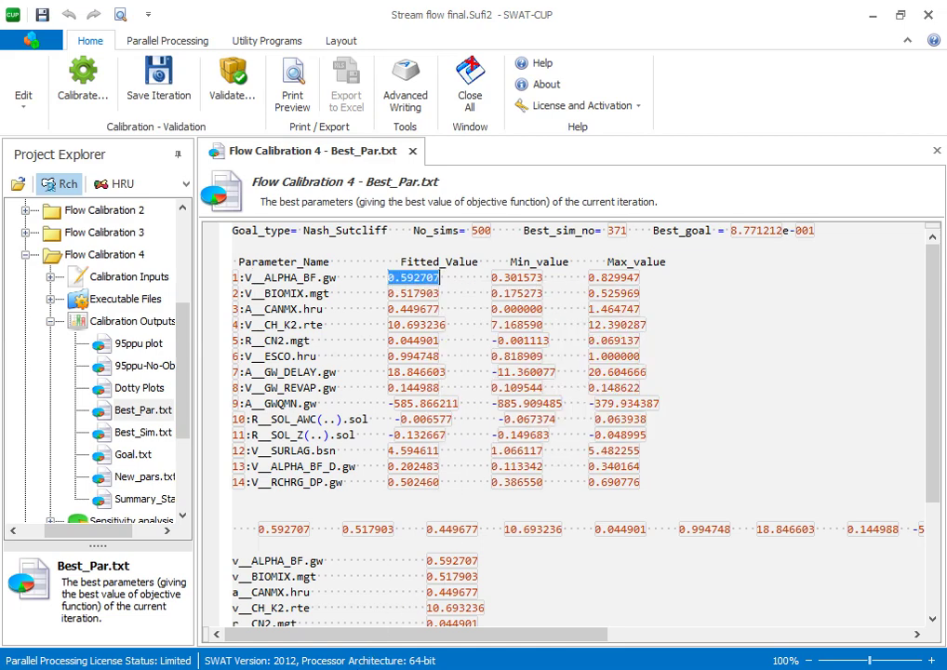
click(379, 596)
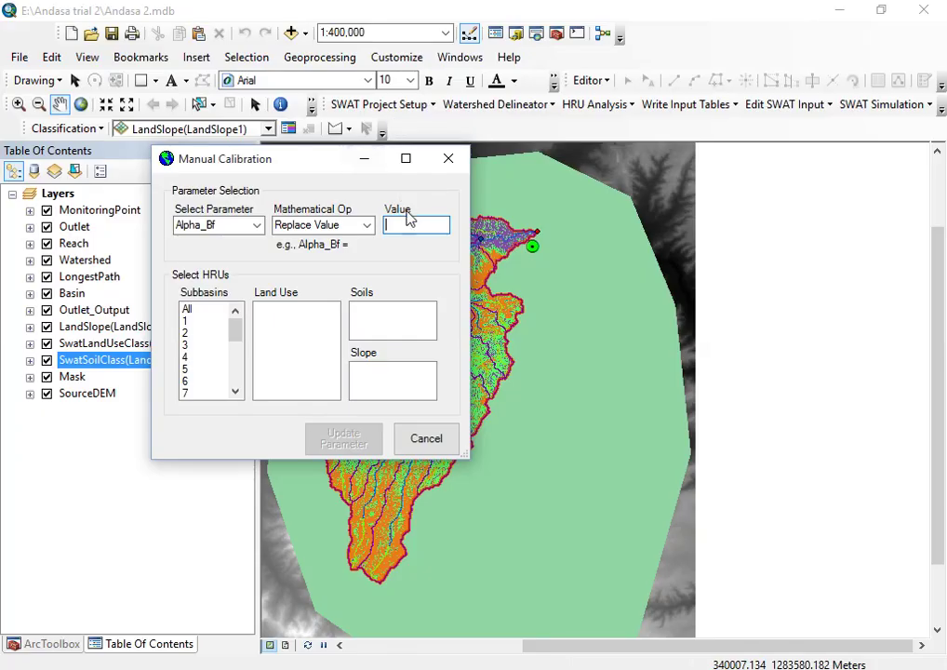
Replace Alpha_Bf with 0.592707 for all subbasins, land uses, soils and slopes, and update the parameter
right_click(409, 226)
click(487, 307)
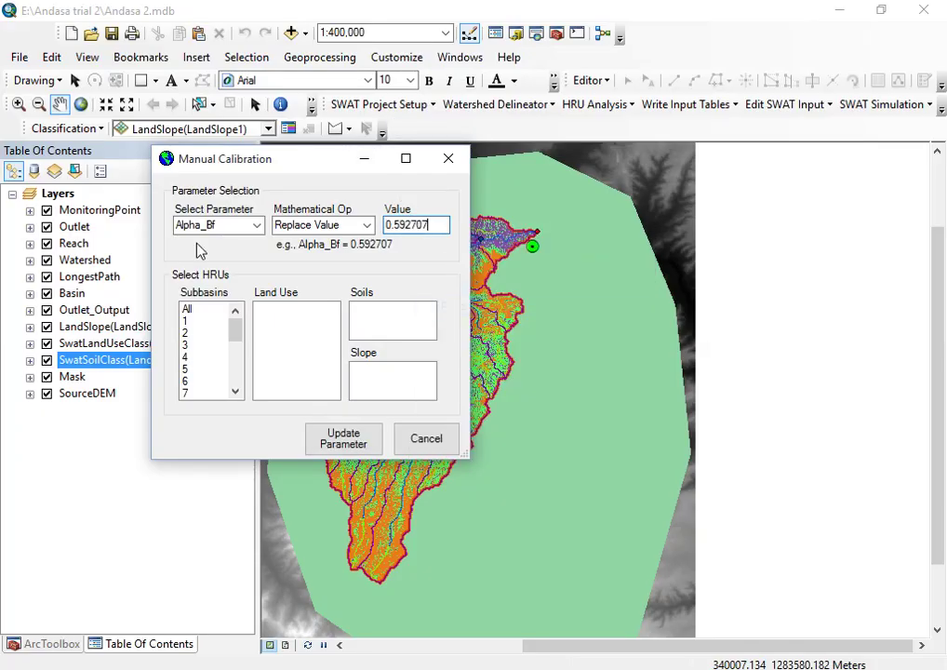
click(187, 308)
click(267, 309)
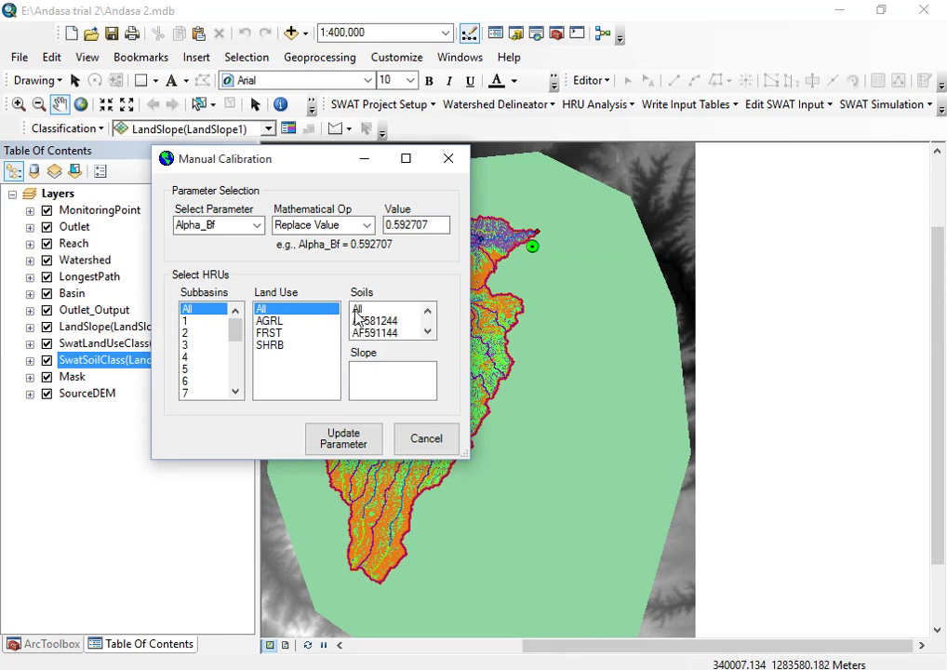
click(365, 309)
click(366, 369)
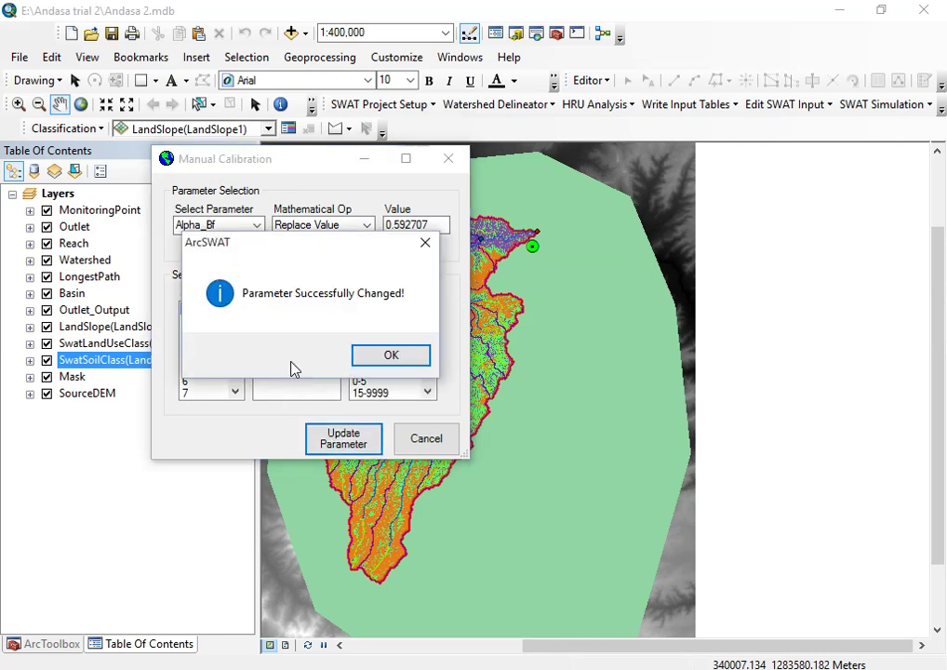
click(395, 359)
Choose the Biomix parameter with the Replace Value operation and select the existing value for replacement
click(260, 225)
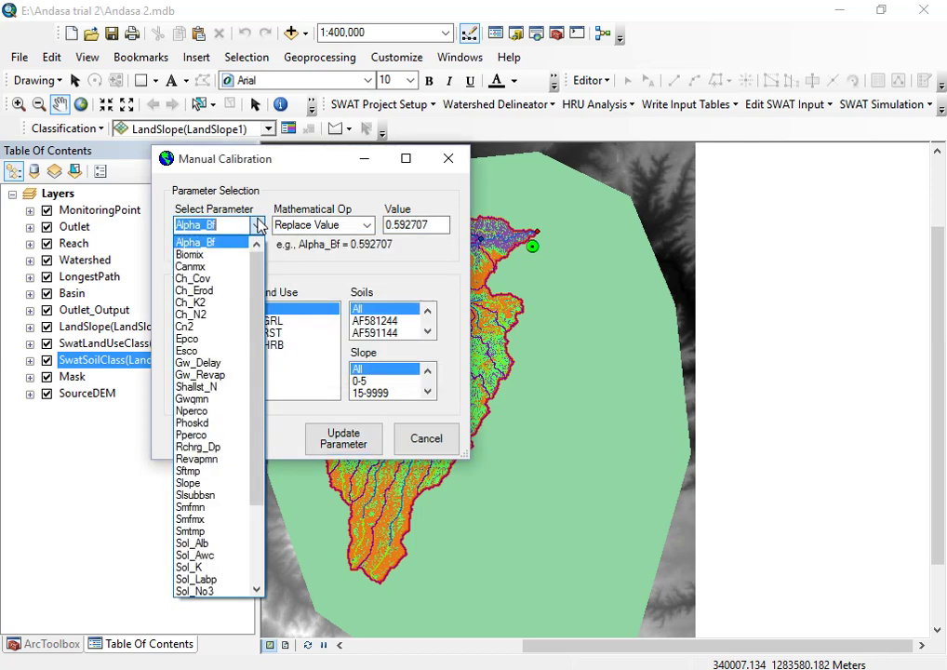
click(228, 259)
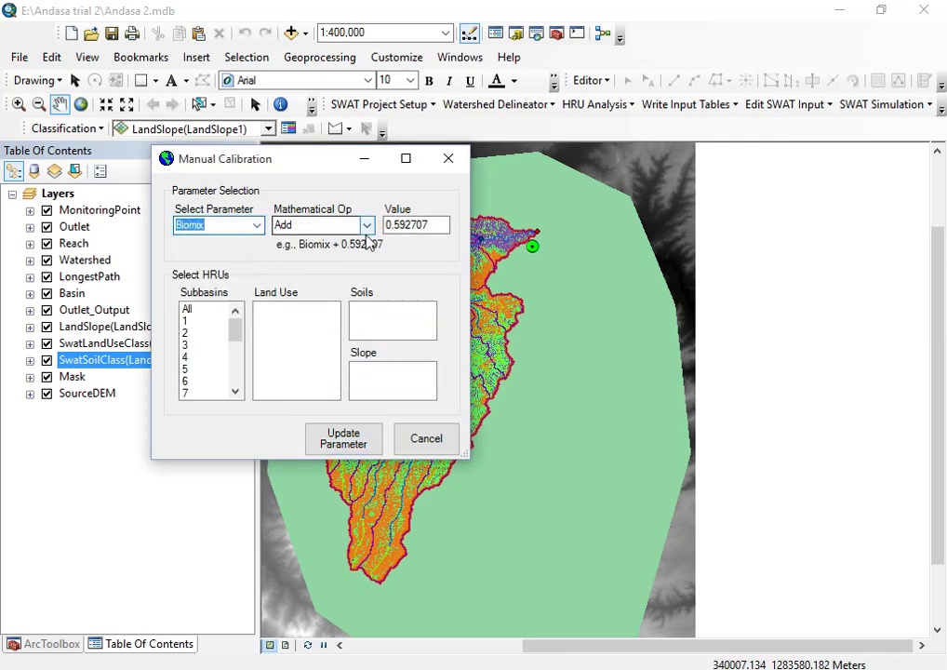
click(368, 225)
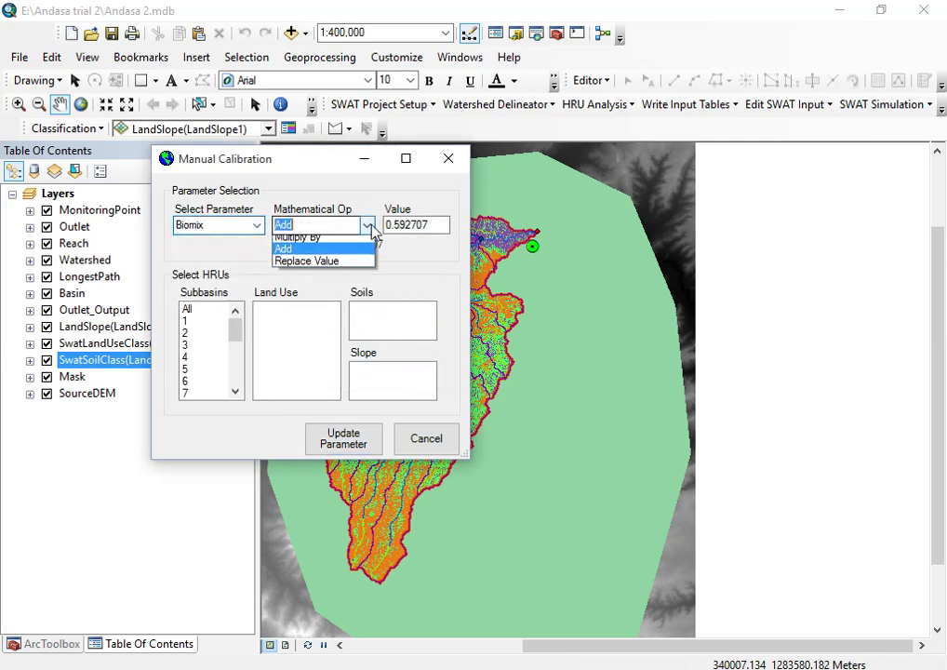
click(316, 267)
drag(428, 225, 388, 229)
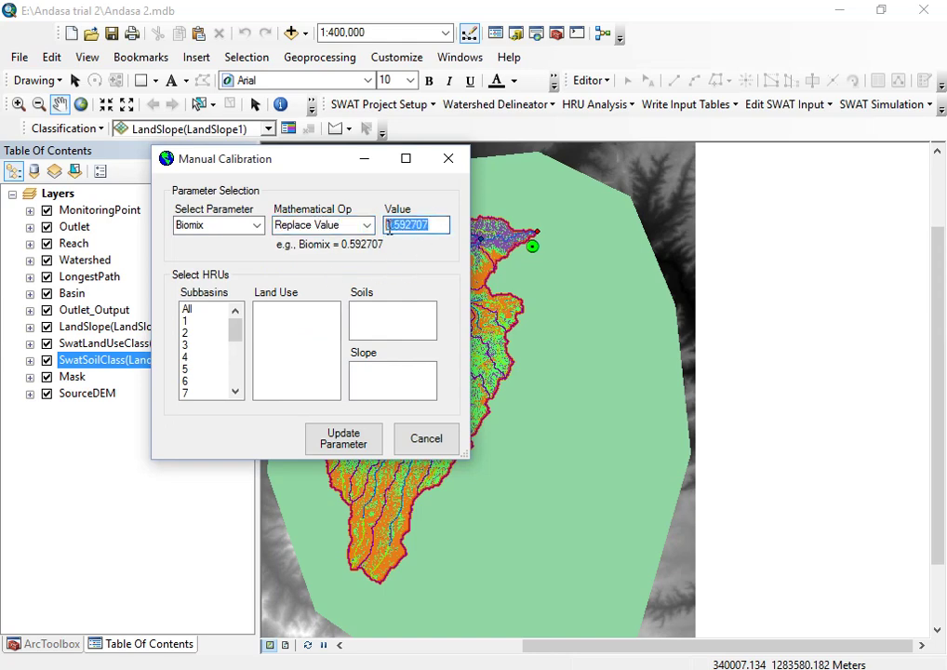
Switch to SWAT-CUP and copy the fitted BIOMIX value 0.517903 from Best_Par.txt
click(402, 614)
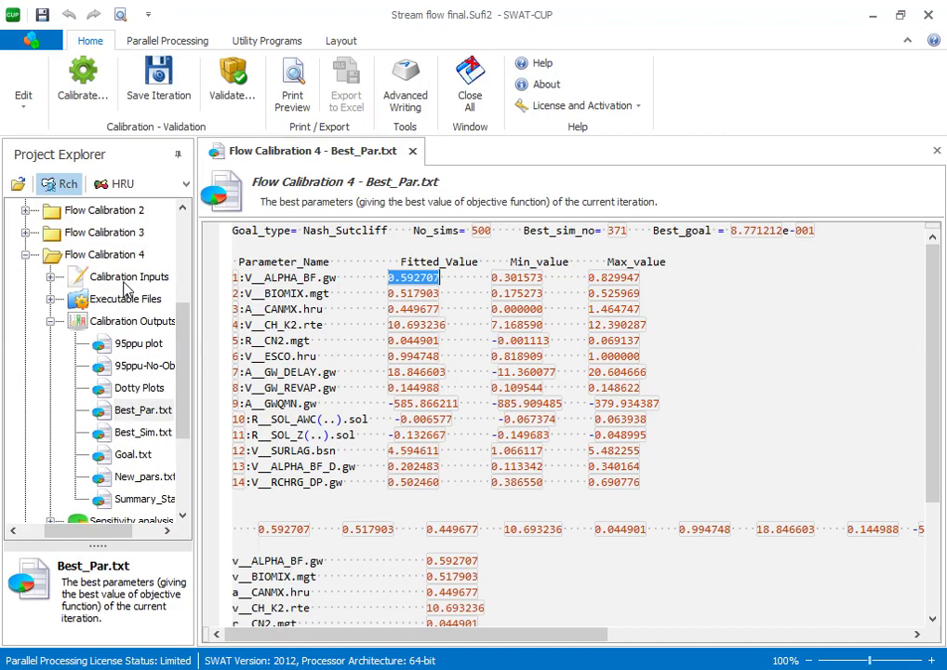
drag(390, 294, 435, 294)
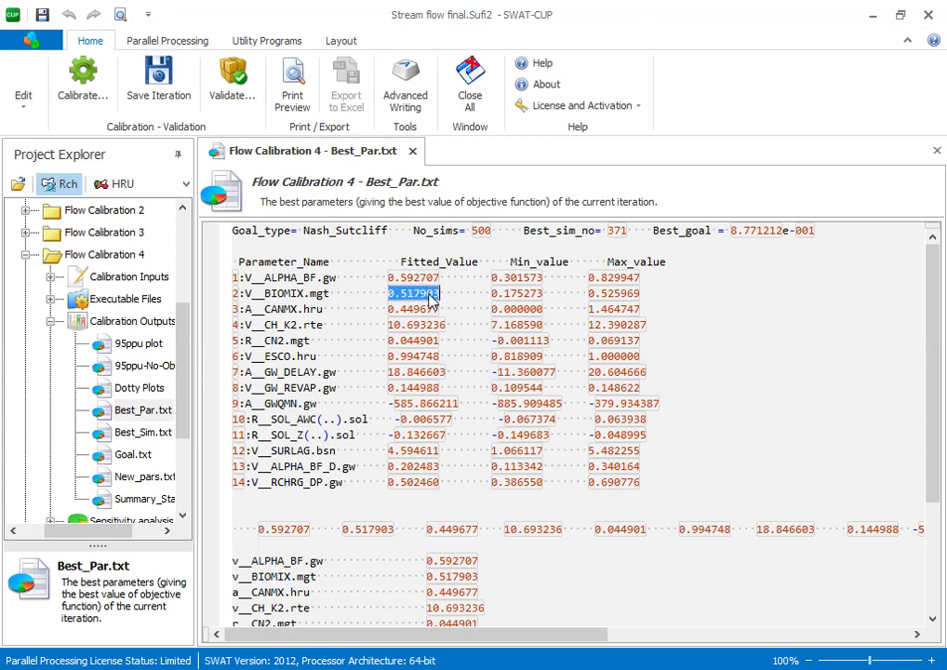
right_click(432, 297)
click(468, 331)
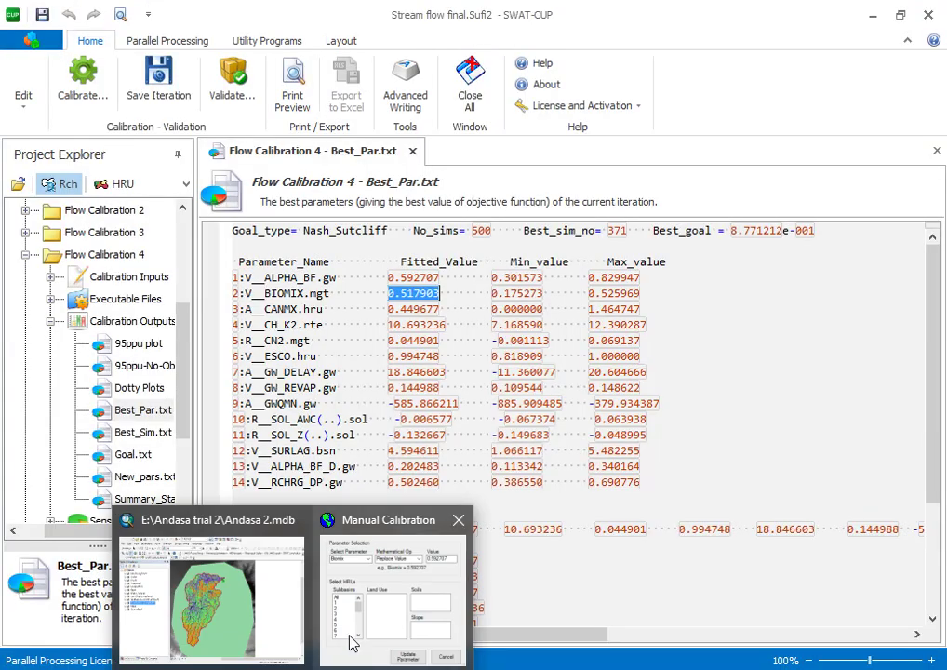
Return to the Manual Calibration dialog in ArcSWAT and replace Biomix with 0.517903 for all subbasins, land uses, soils and slopes, updating the parameter
click(351, 642)
right_click(409, 226)
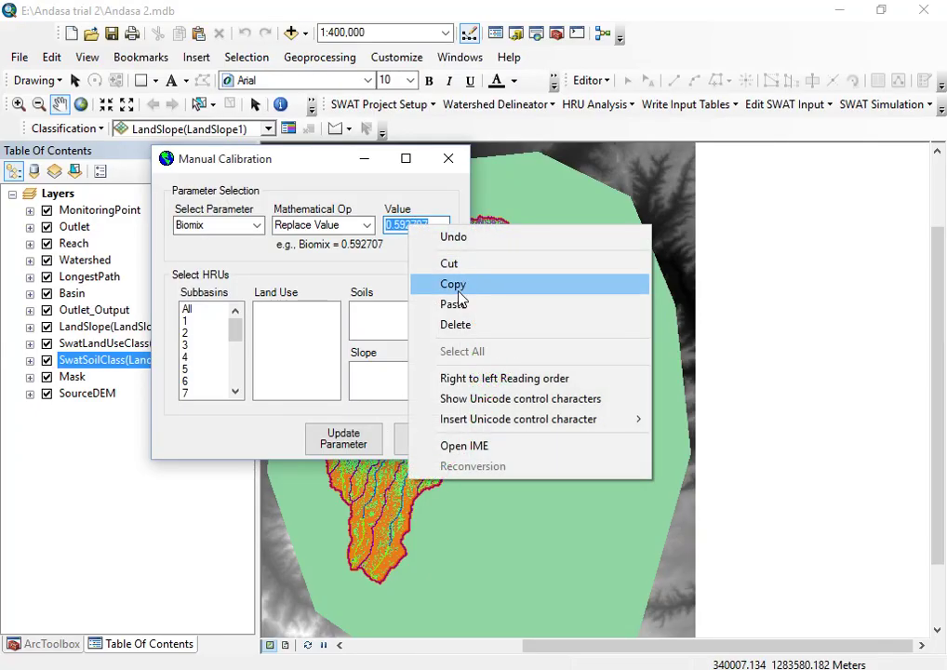
click(461, 303)
click(188, 308)
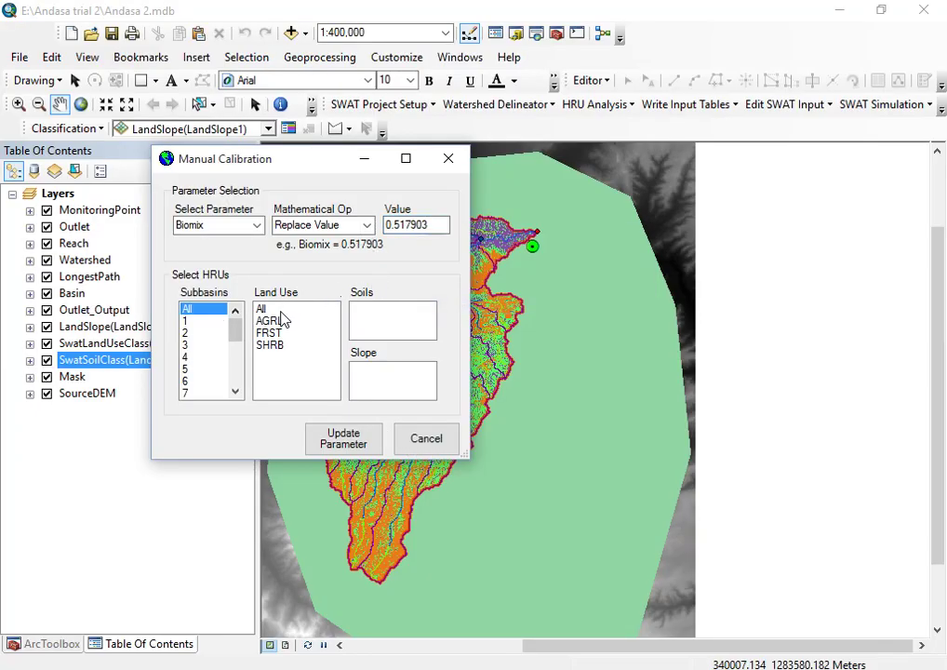
click(262, 308)
click(357, 308)
click(367, 368)
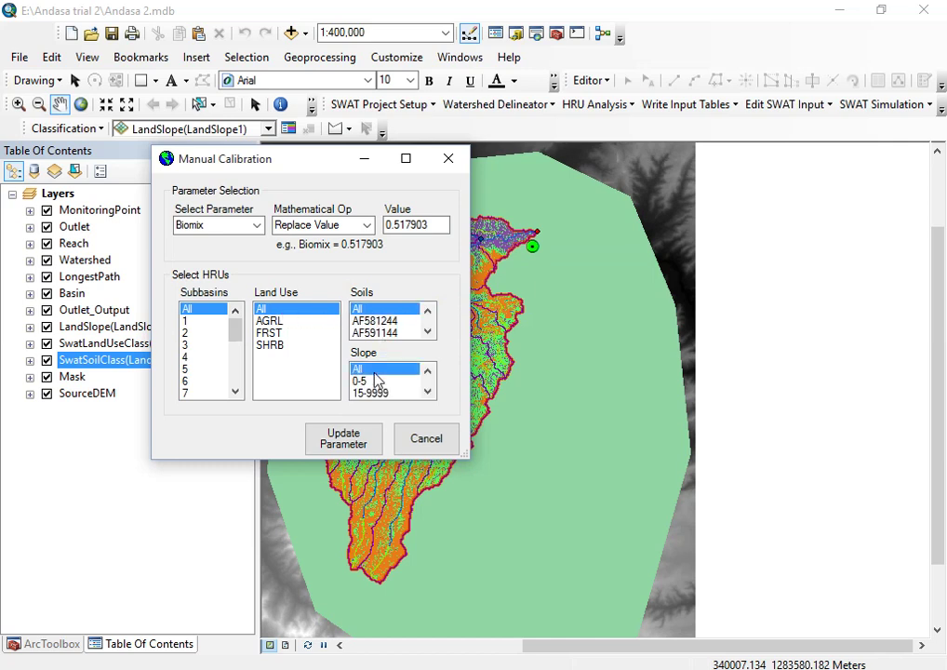
click(359, 442)
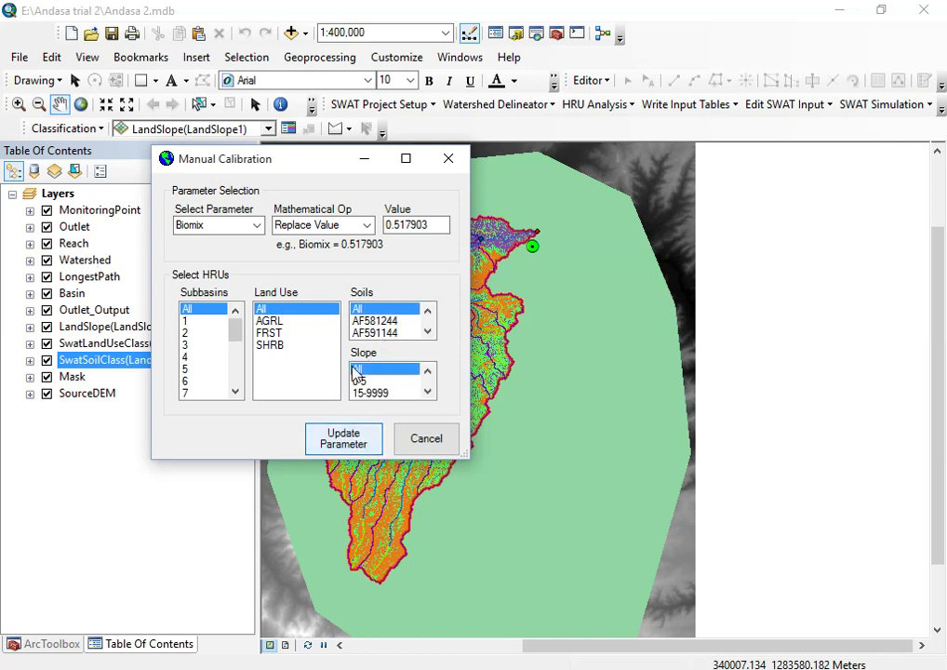
click(346, 445)
click(398, 357)
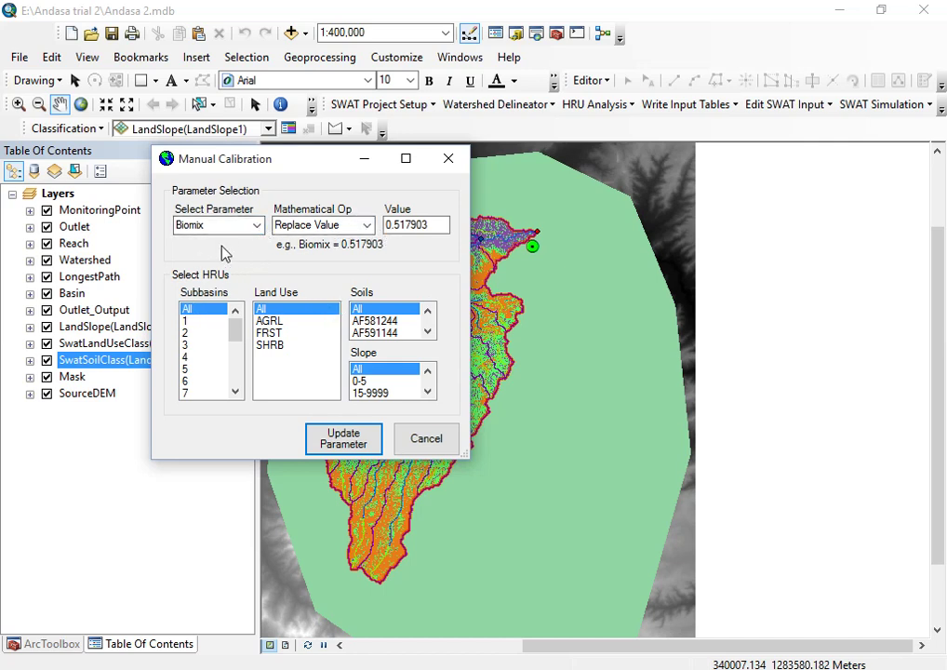
Choose the Cn2 parameter with the Multiply By operation and select the existing value for replacement
click(258, 227)
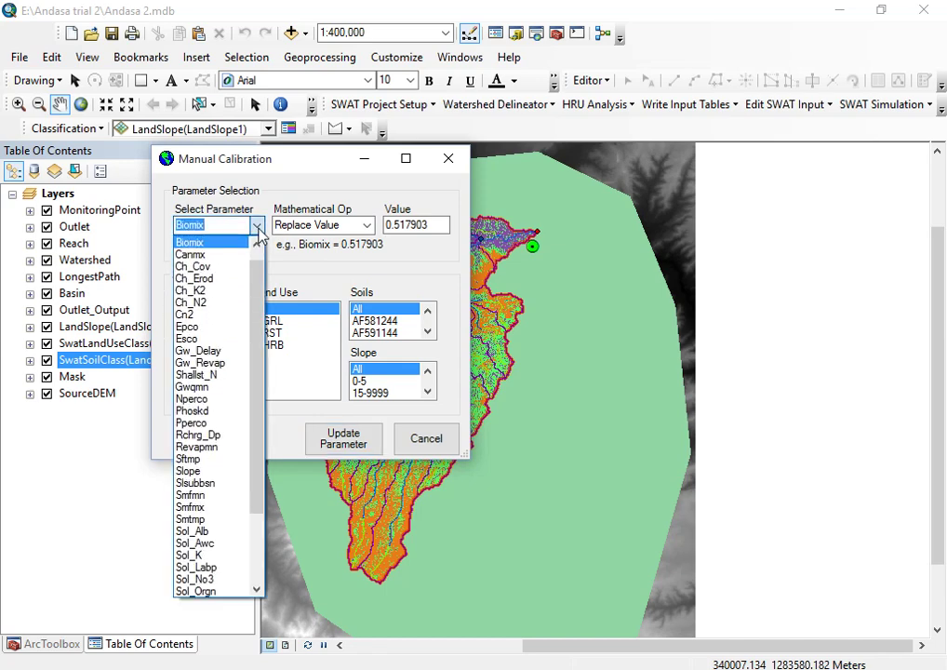
click(212, 314)
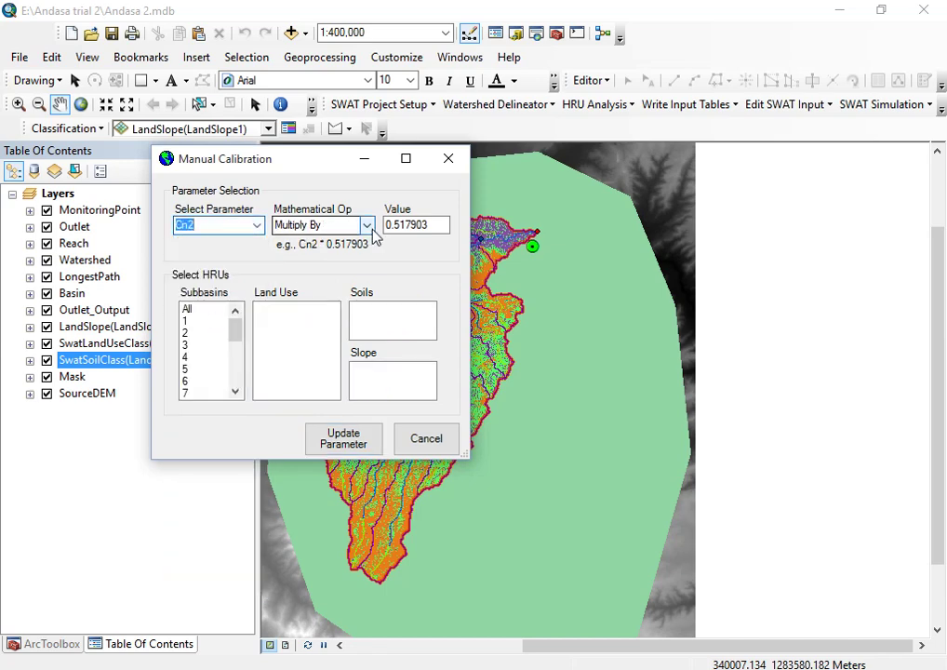
click(444, 226)
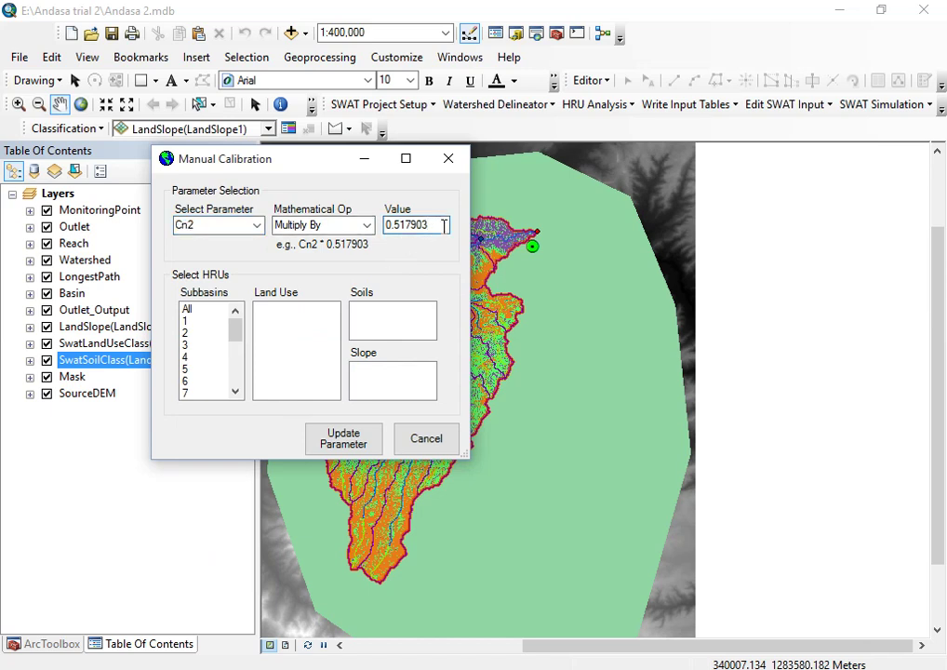
drag(444, 226, 386, 225)
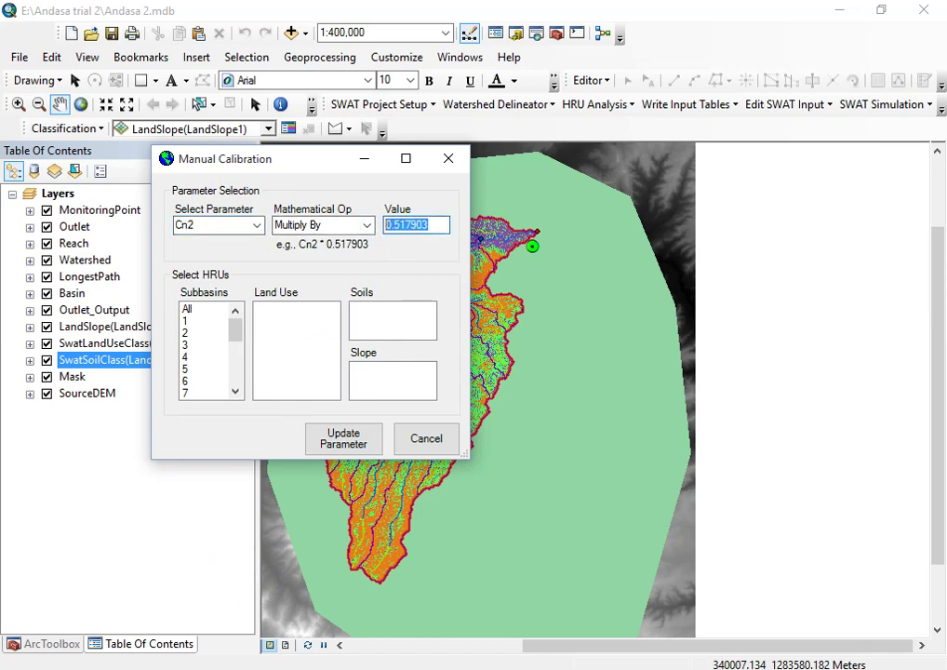
key(super)
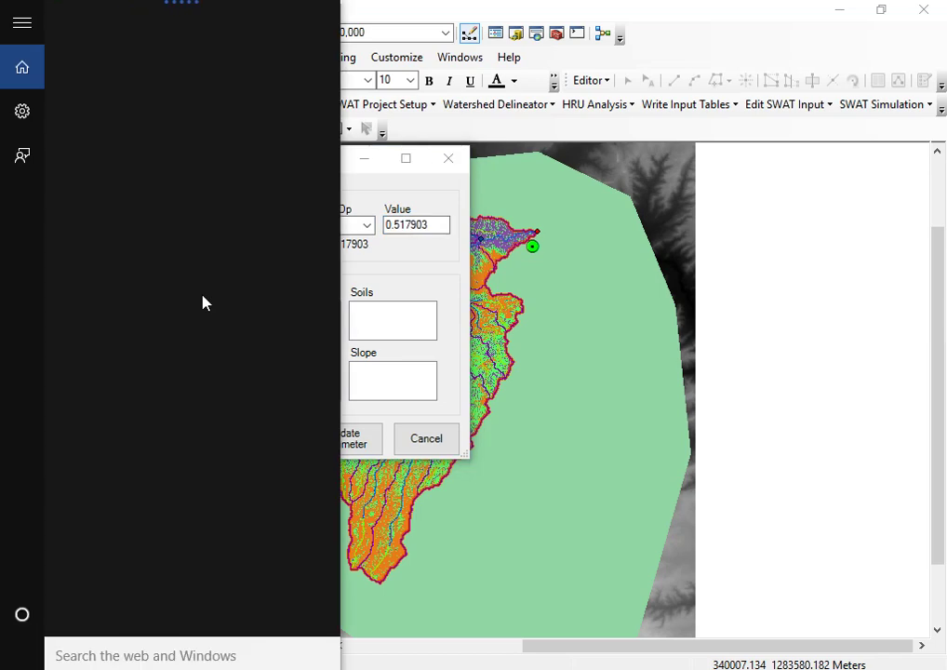
click(421, 216)
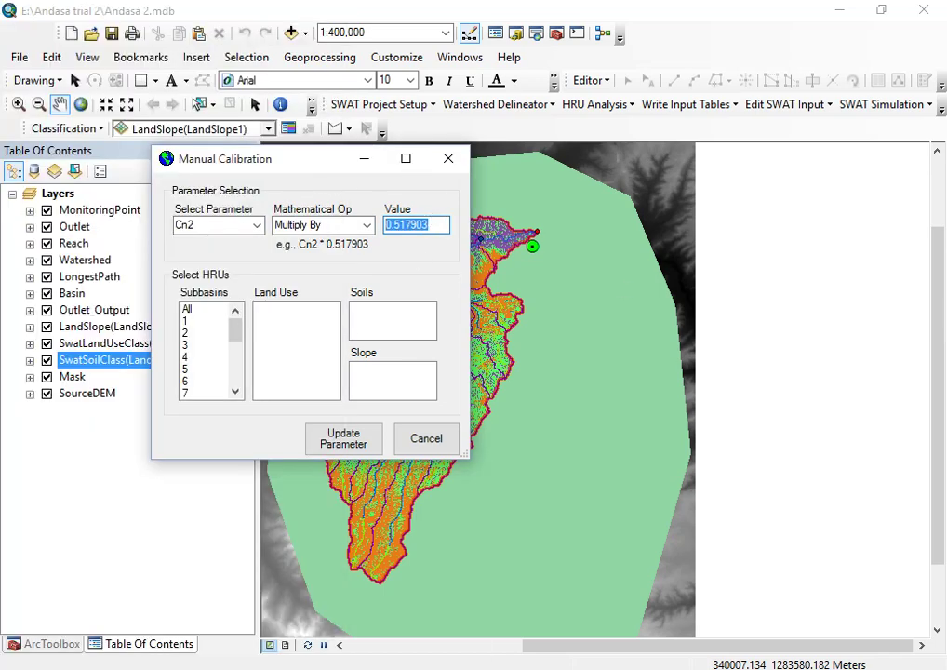
Switch to SWAT-CUP and copy the fitted CN2 value 0.044901 from Best_Par.txt
click(402, 621)
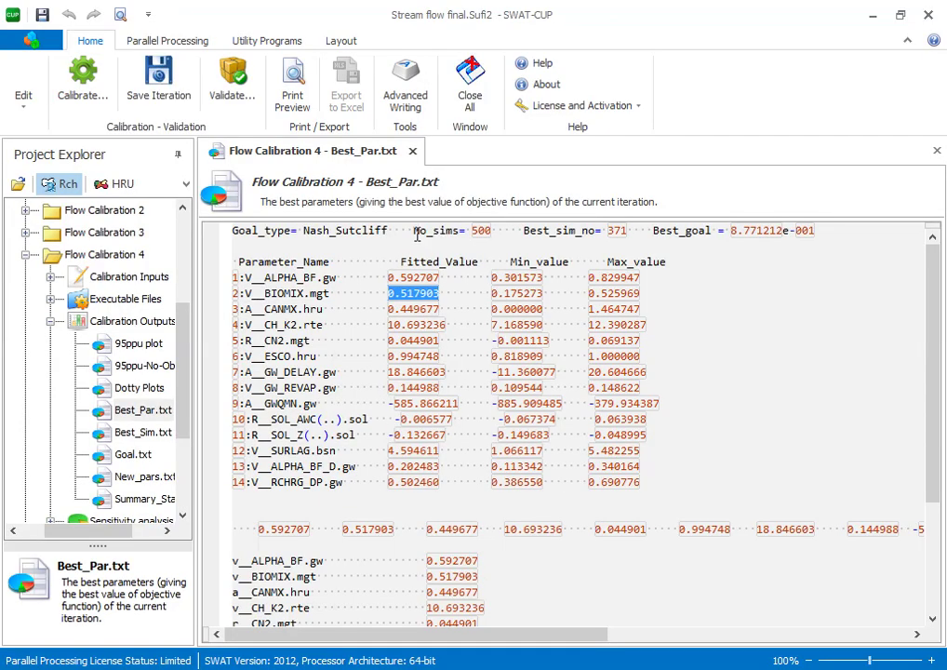
click(300, 341)
drag(388, 341, 442, 341)
right_click(420, 348)
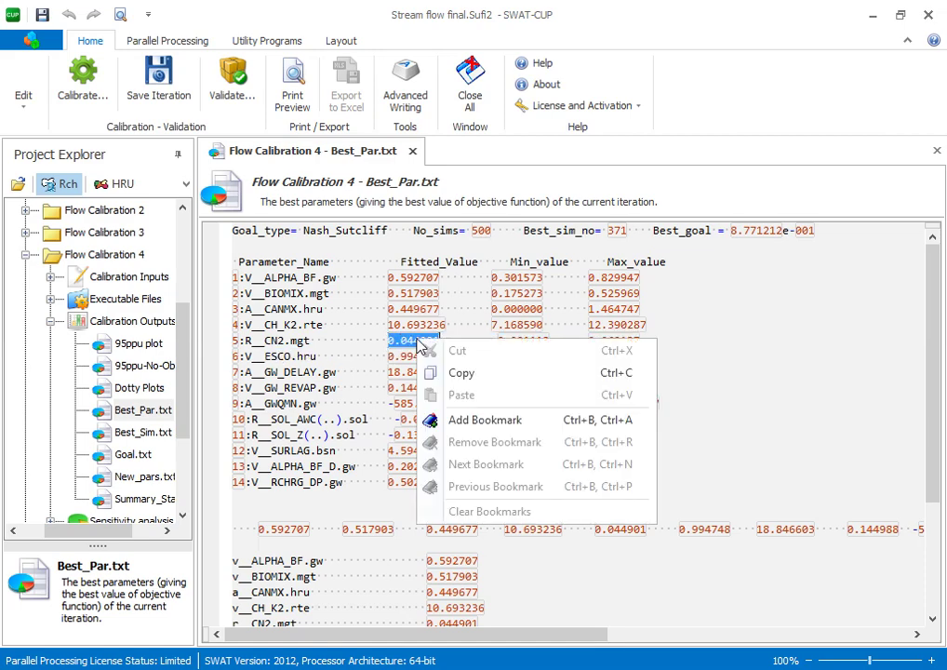
click(482, 372)
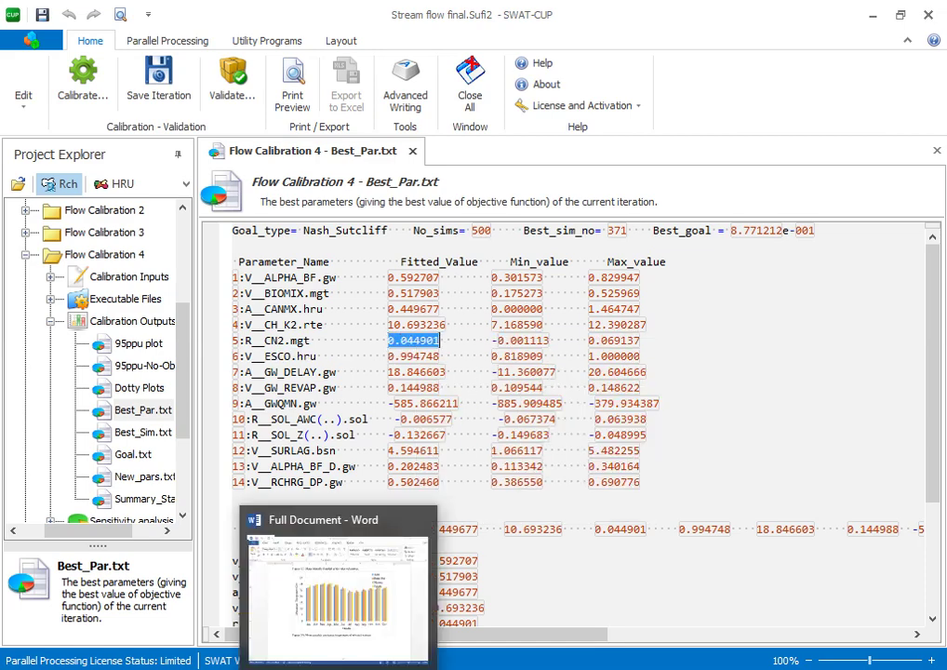
Return to the Manual Calibration dialog in ArcSWAT, paste the copied CN2 value and change it to a multiplier of 1.044901
click(346, 657)
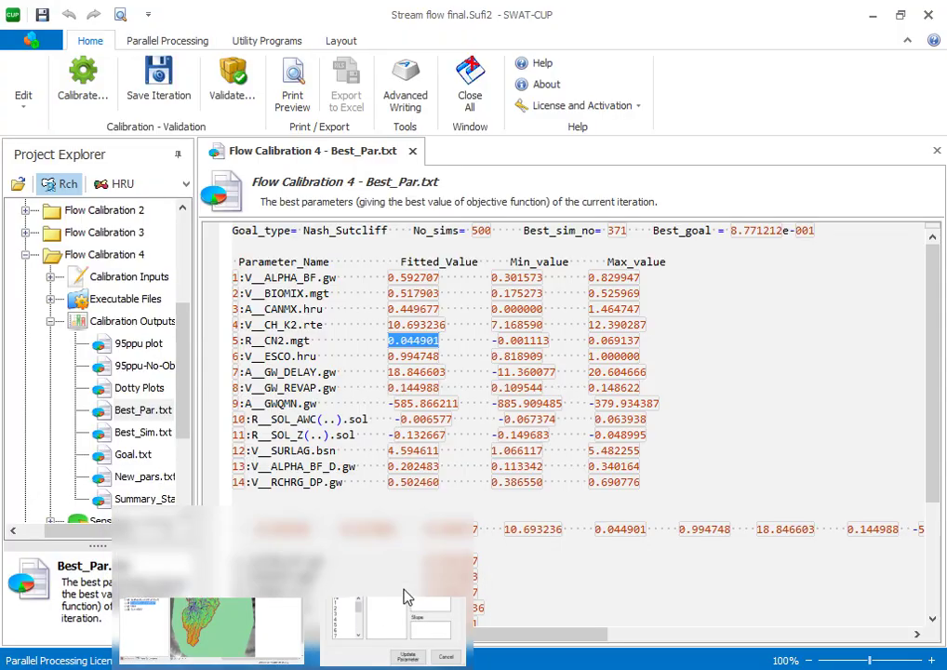
right_click(403, 230)
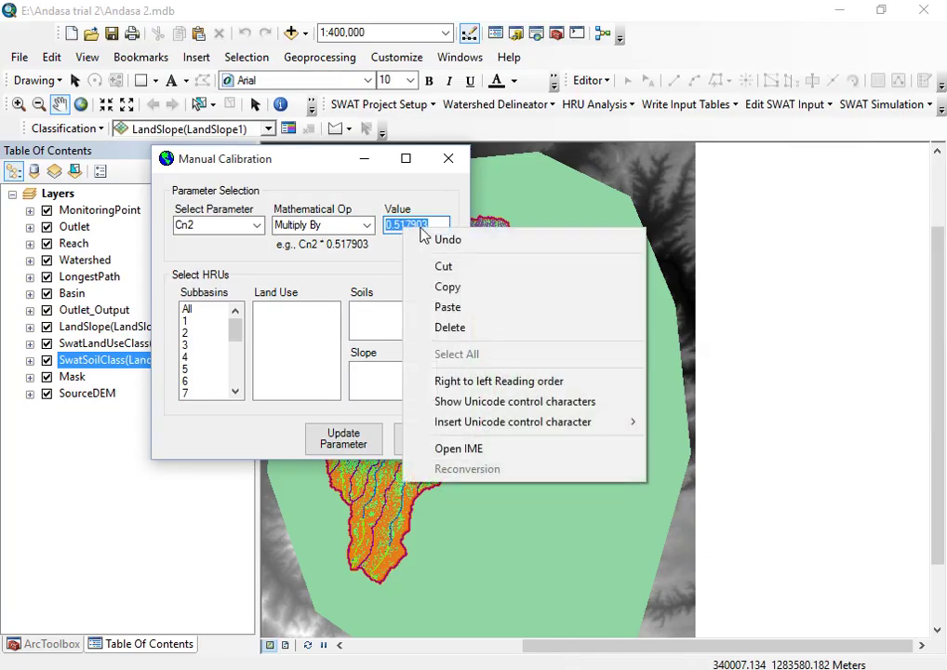
click(468, 316)
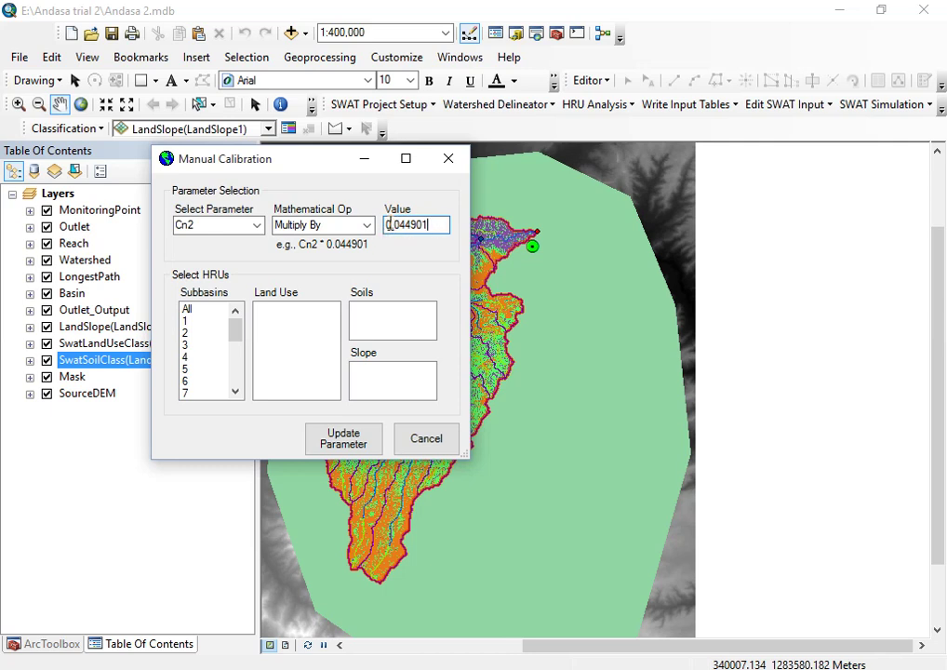
double_click(390, 225)
click(390, 226)
key(BackSpace)
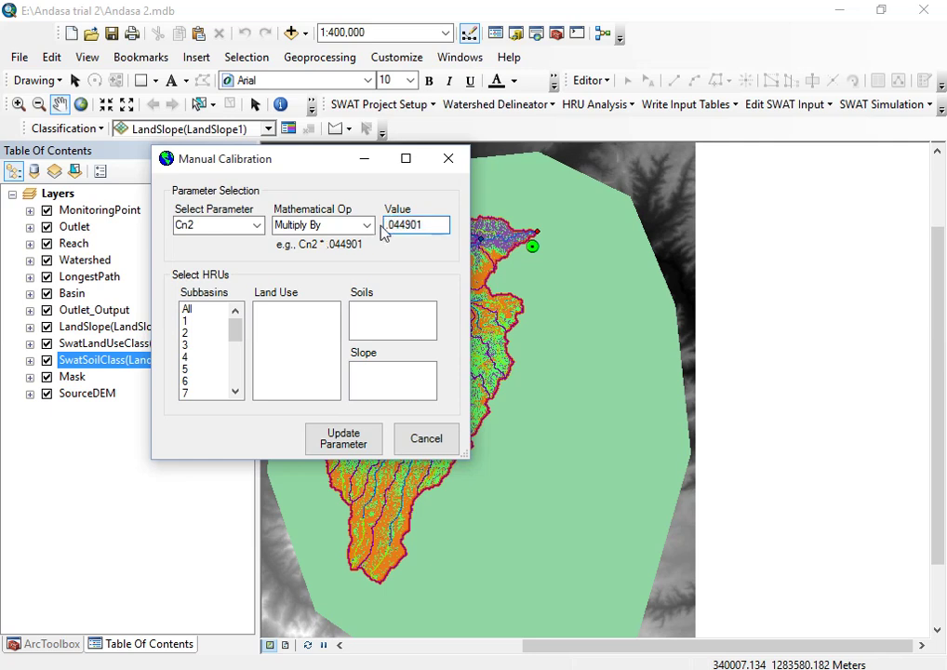
text(1)
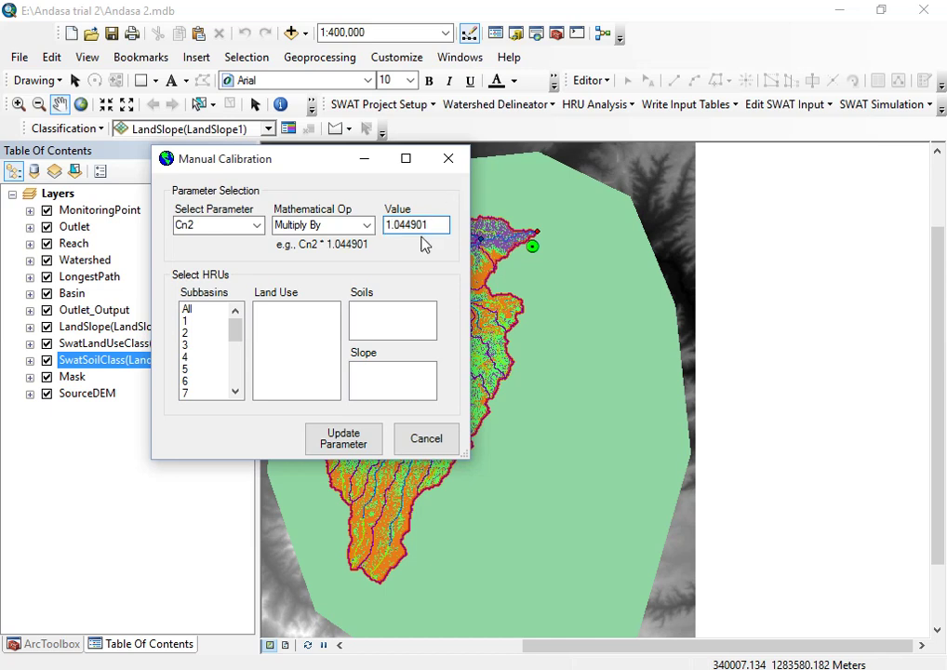
Apply the Cn2 multiplier to all subbasins, land uses, soils and slopes, and update the parameter
click(214, 310)
click(279, 310)
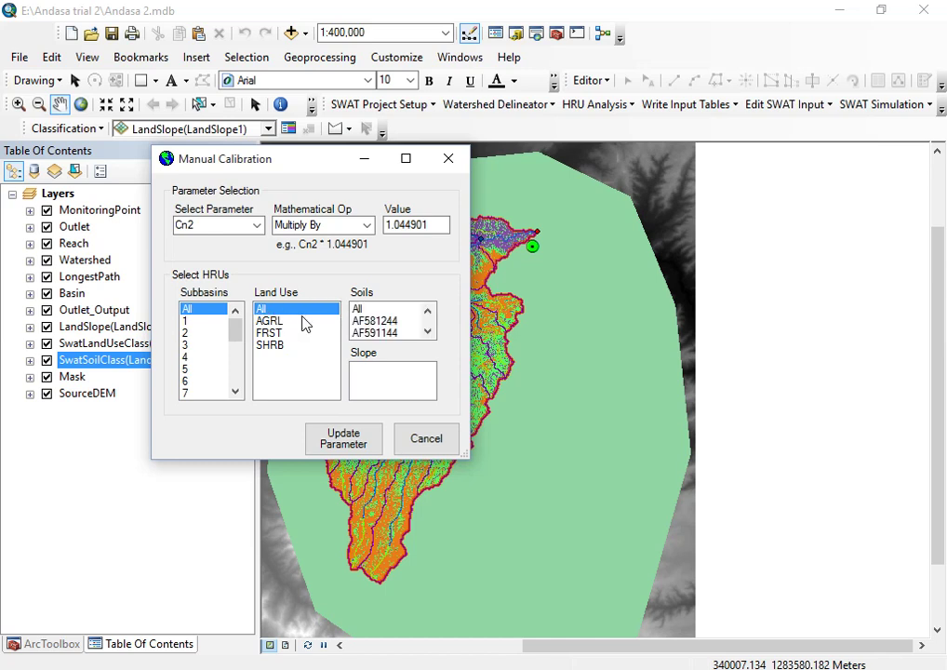
click(372, 309)
click(363, 371)
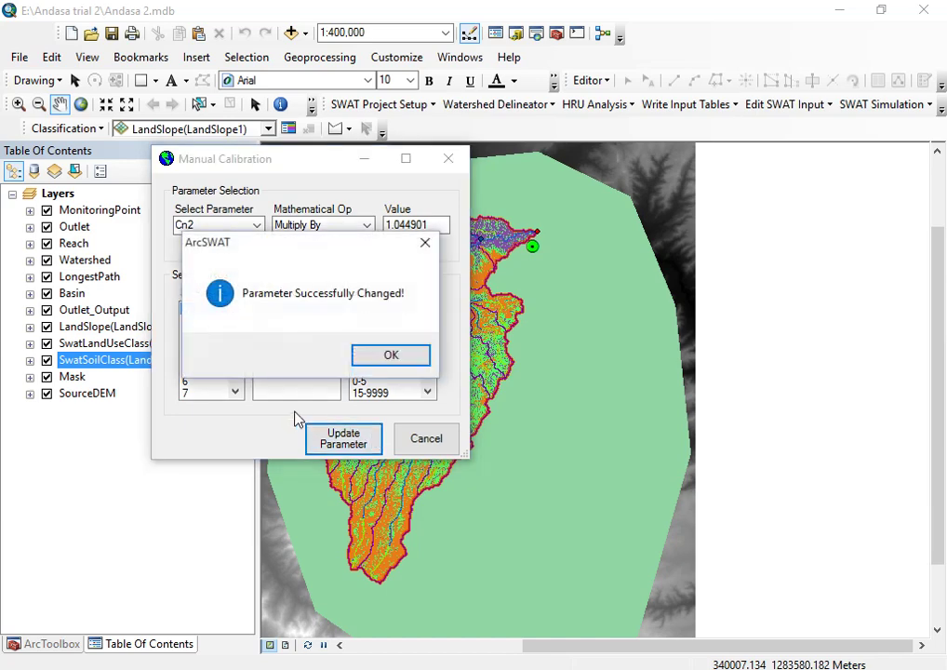
click(389, 357)
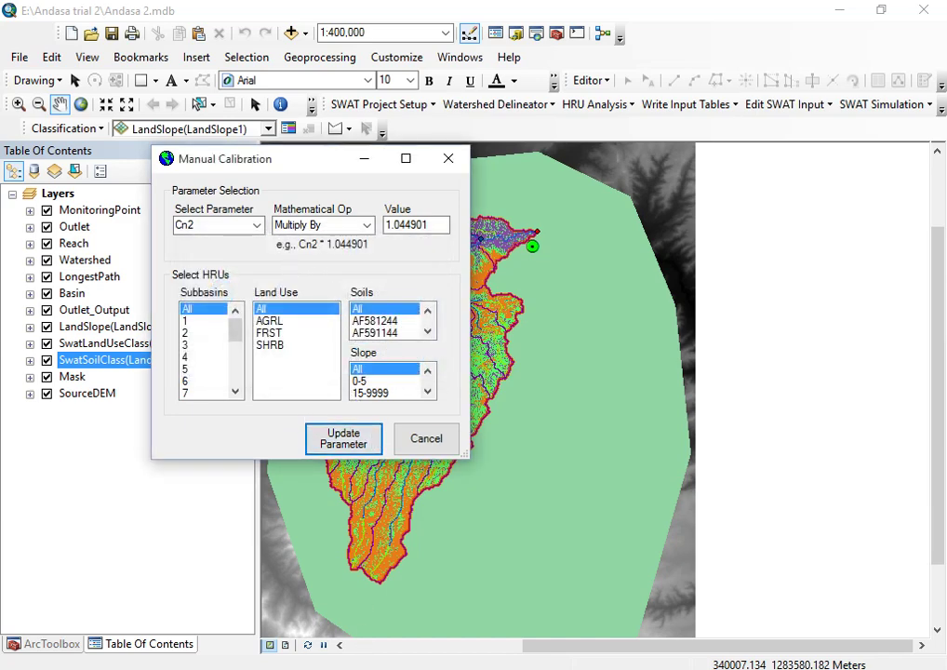
Switch to SWAT-CUP and copy the fitted GW_DELAY value 18.846603 from Best_Par.txt
mouse_move(383, 669)
click(381, 591)
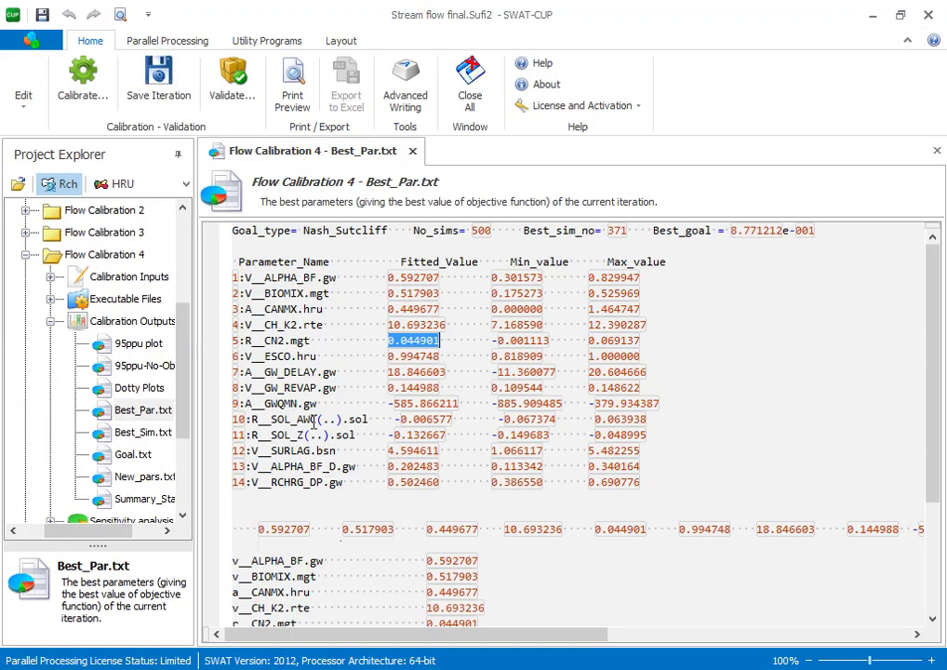
click(299, 372)
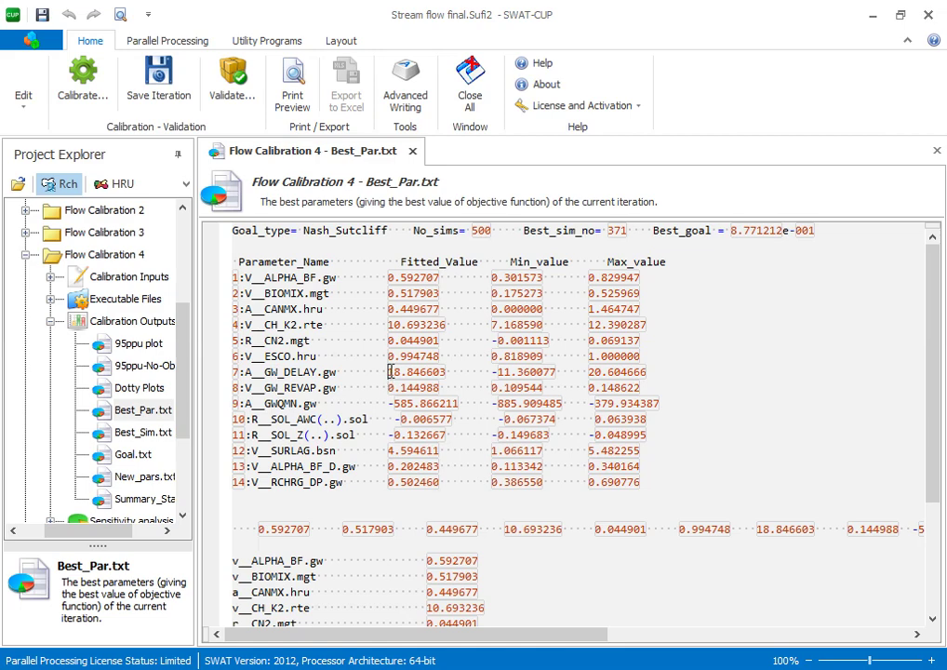
drag(389, 371, 447, 373)
right_click(447, 377)
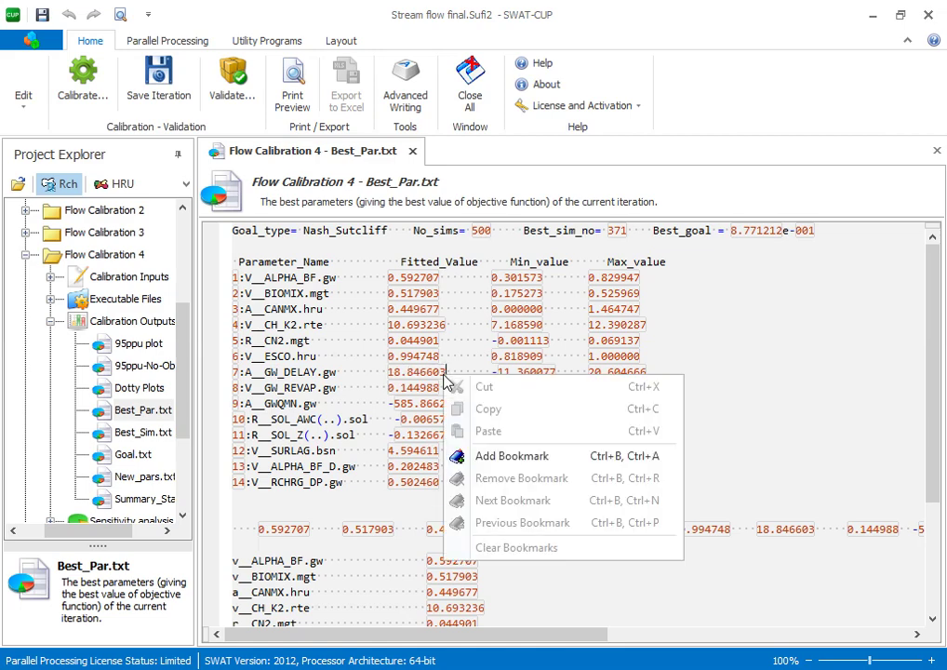
click(382, 371)
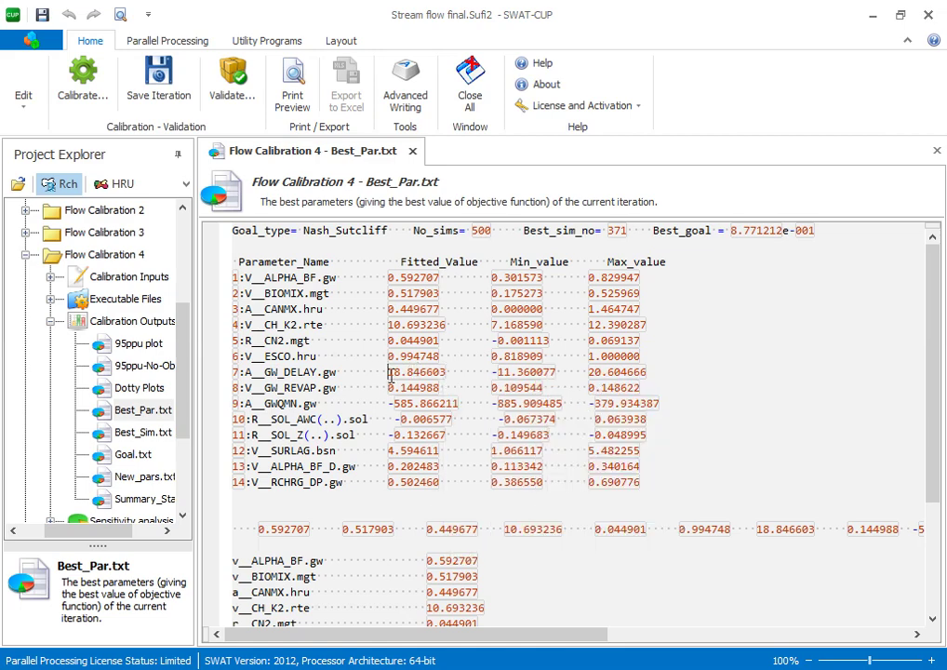
drag(390, 373, 435, 373)
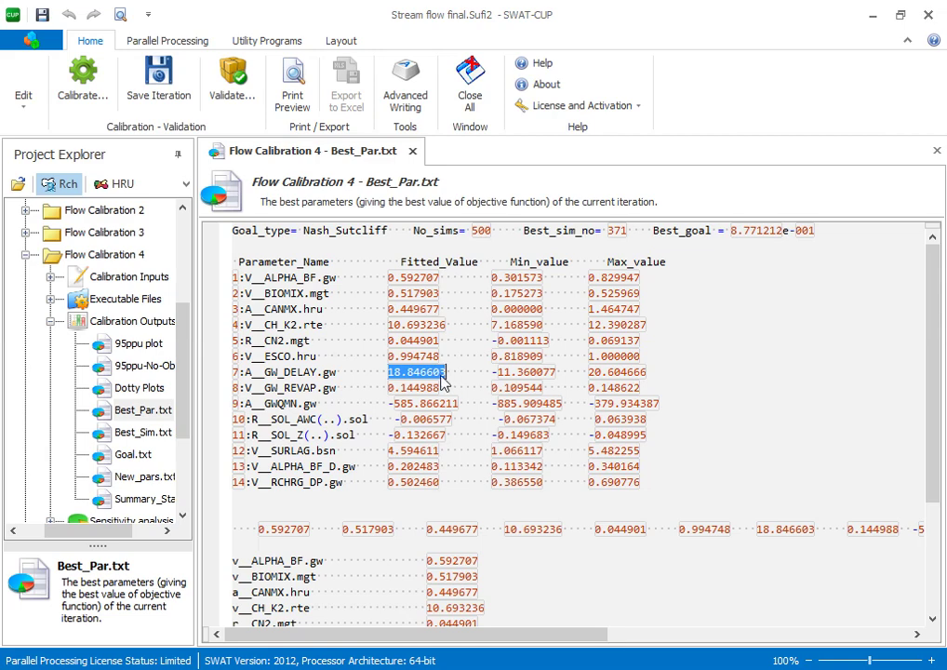
right_click(450, 375)
click(482, 406)
Return to the Manual Calibration dialog in ArcSWAT and choose Gw_Delay with the Add operation and a value of 18.846603
click(380, 623)
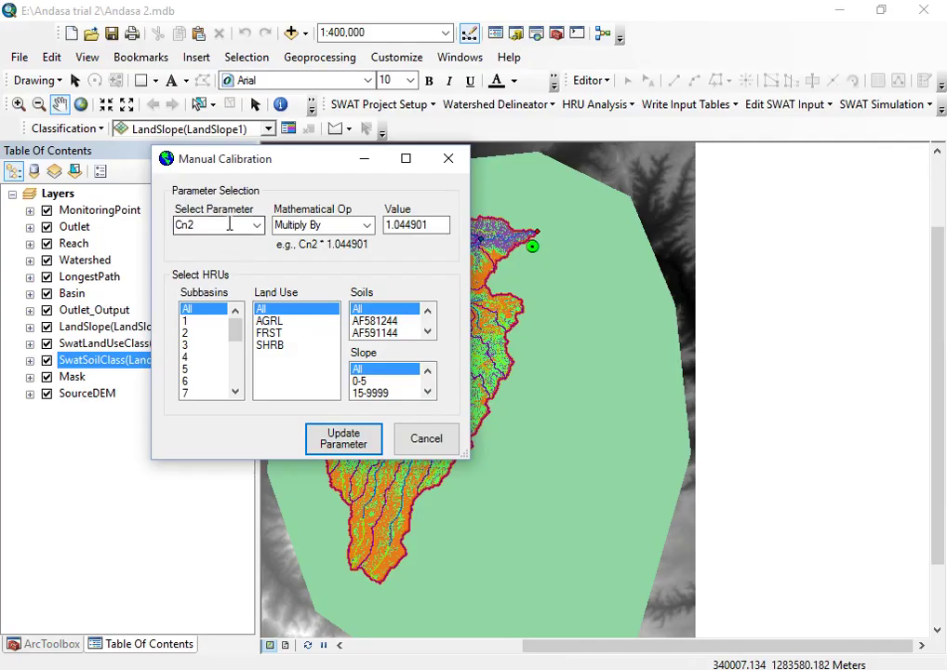
click(257, 225)
click(220, 283)
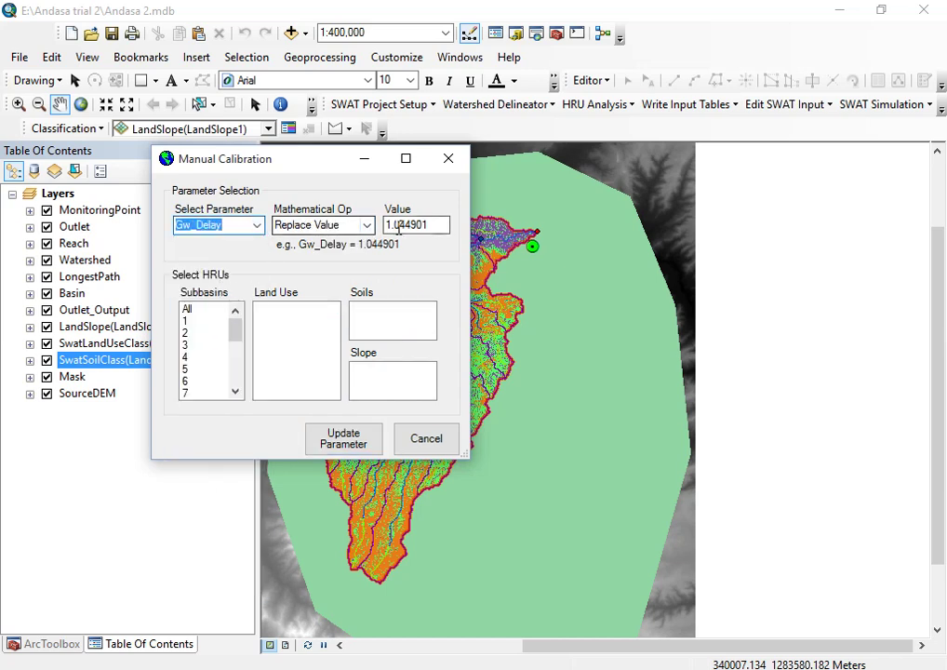
key(Tab)
click(368, 226)
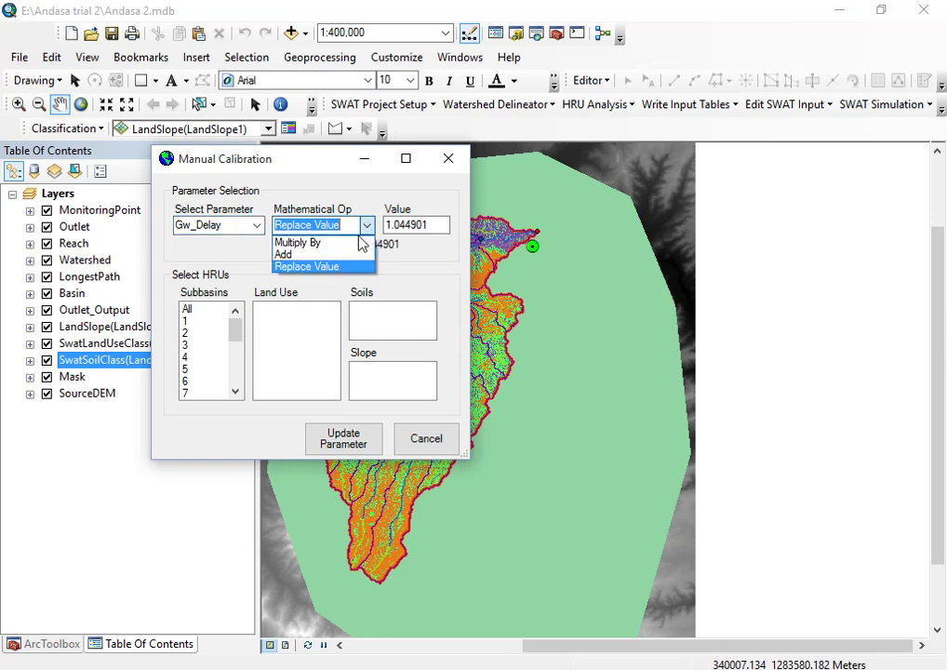
click(328, 252)
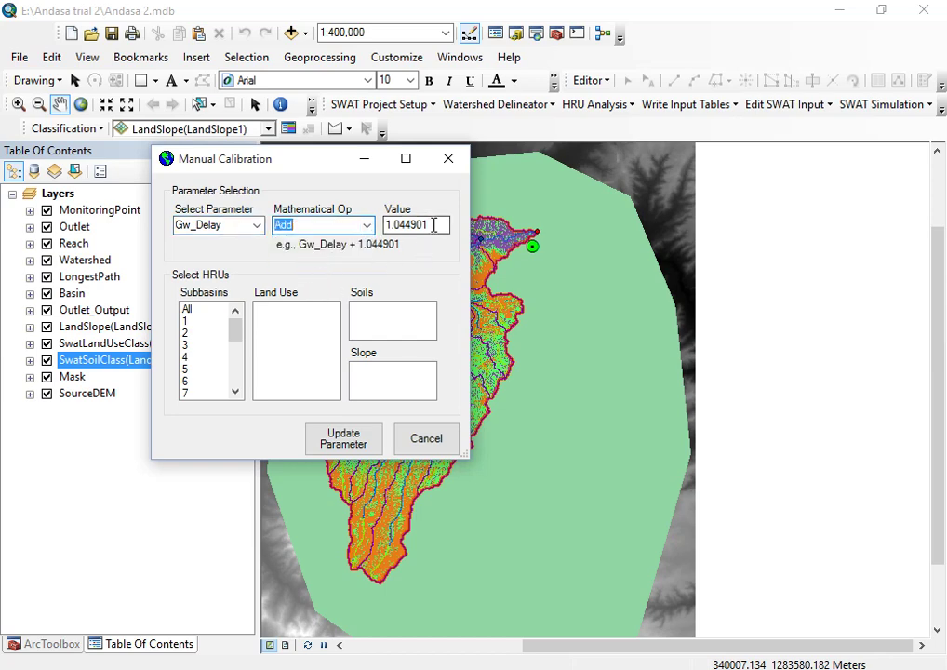
drag(439, 224, 394, 225)
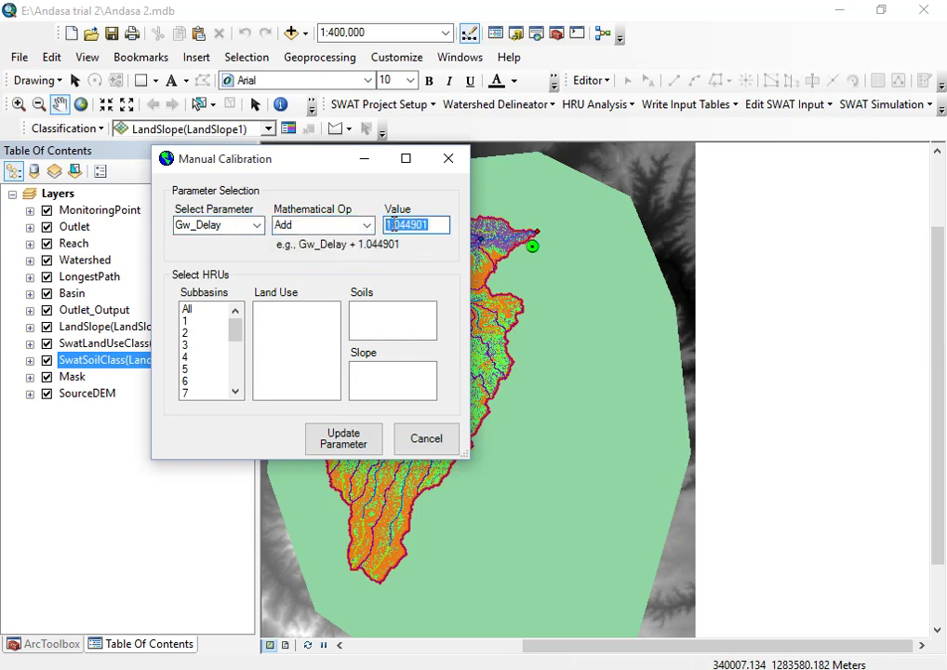
right_click(394, 224)
click(457, 305)
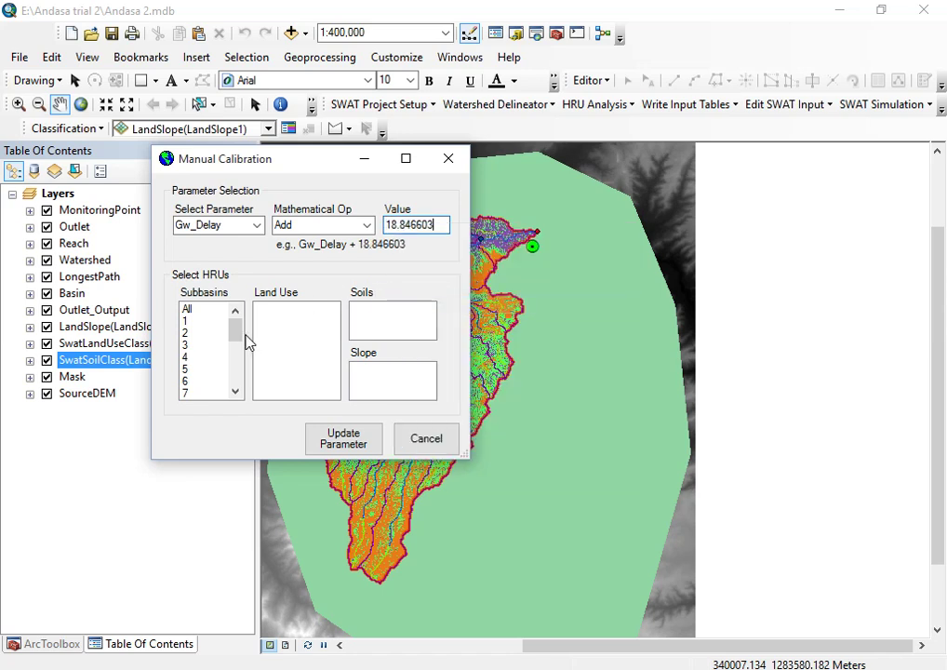
Apply the Gw_Delay addition to all subbasins, land uses, soils and slopes, and update the parameter
click(190, 309)
click(264, 310)
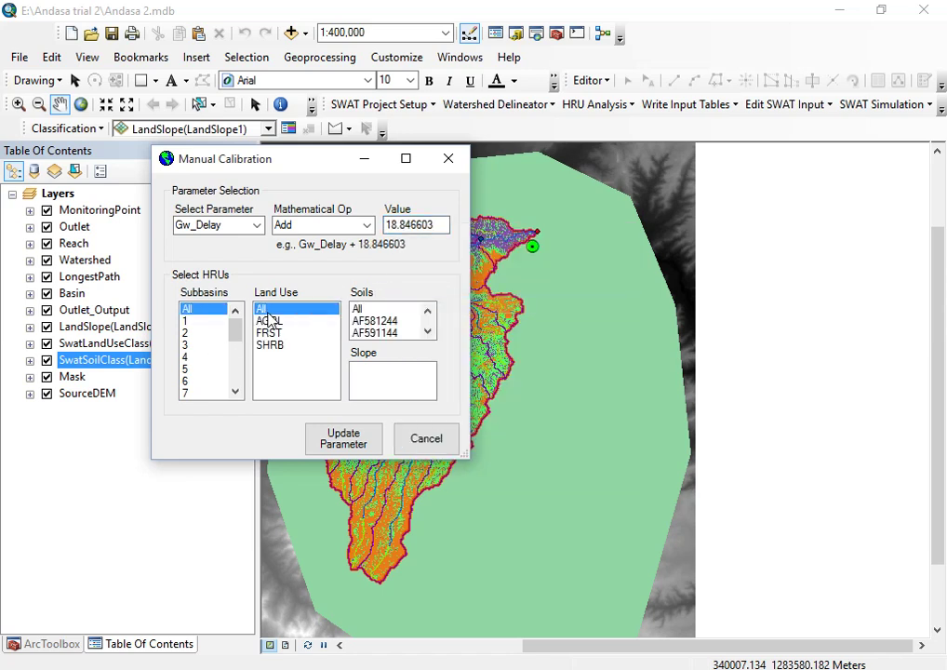
click(361, 309)
click(361, 369)
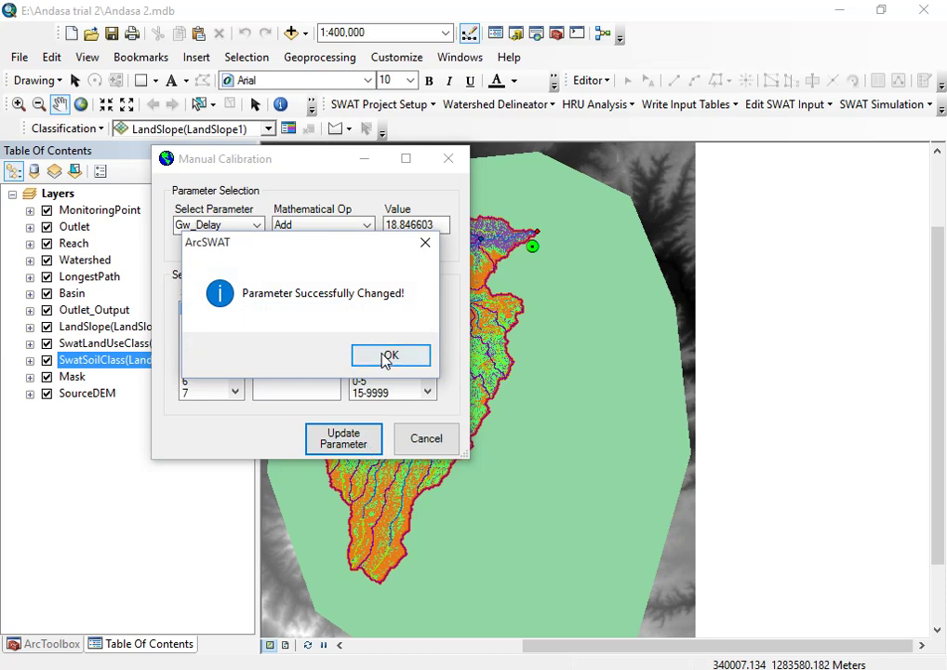
Check the remaining fitted parameters in SWAT-CUP's Best_Par.txt and return to the Manual Calibration dialog in ArcSWAT
click(387, 356)
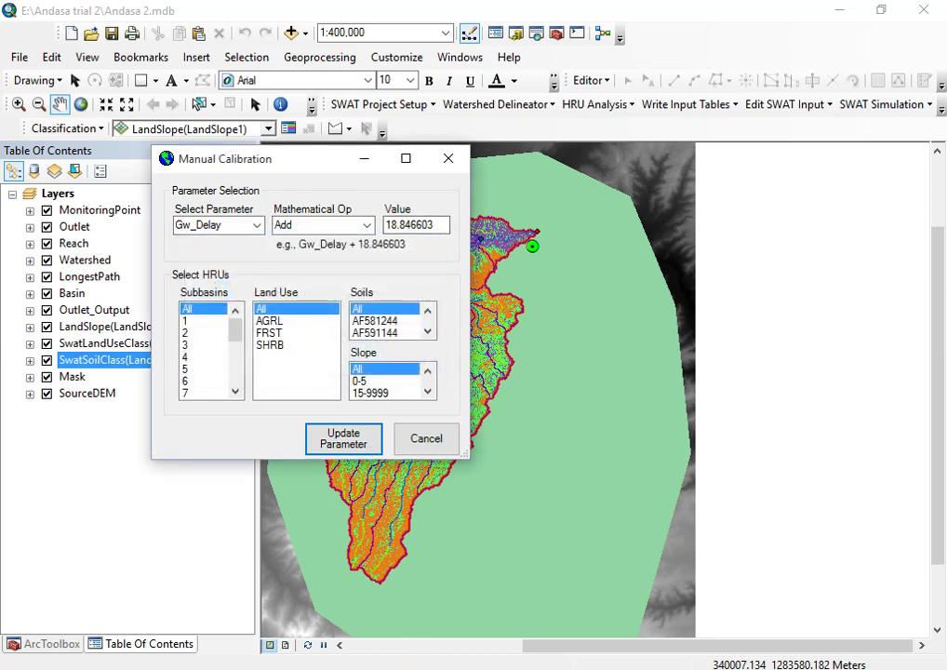
mouse_move(391, 666)
click(307, 475)
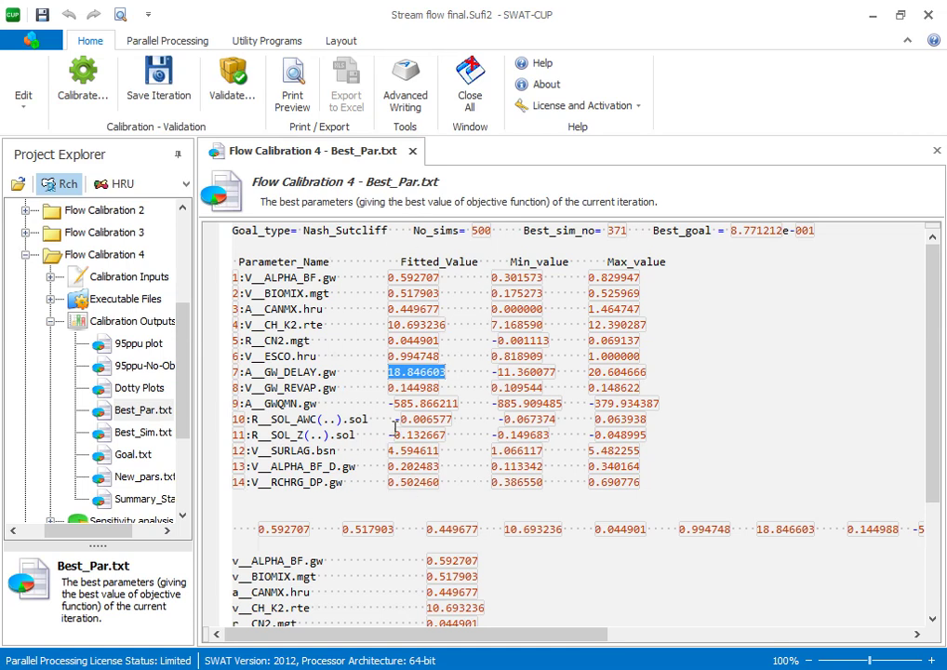
mouse_move(307, 664)
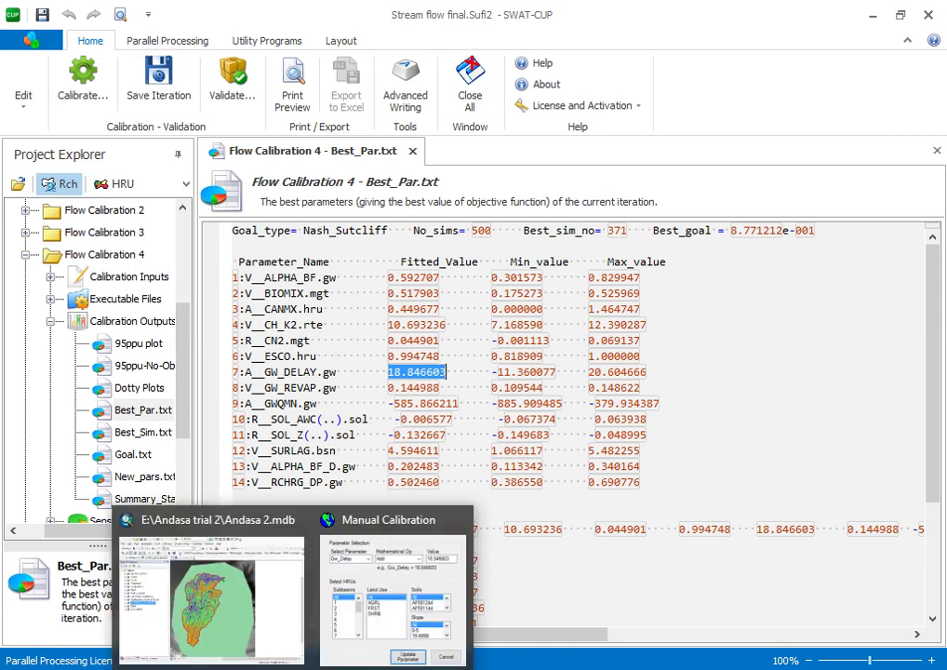
click(376, 625)
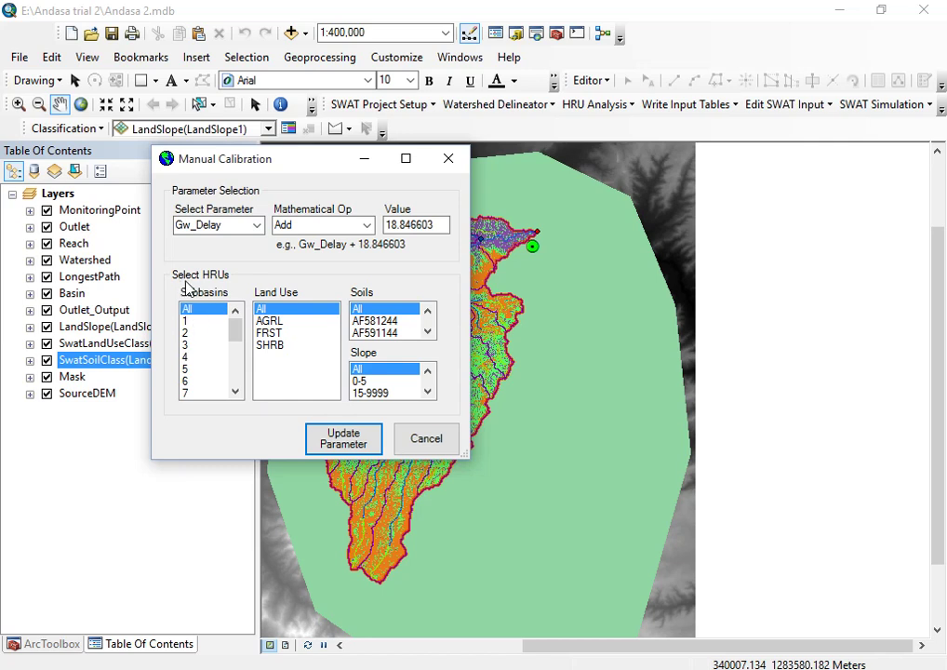
click(254, 230)
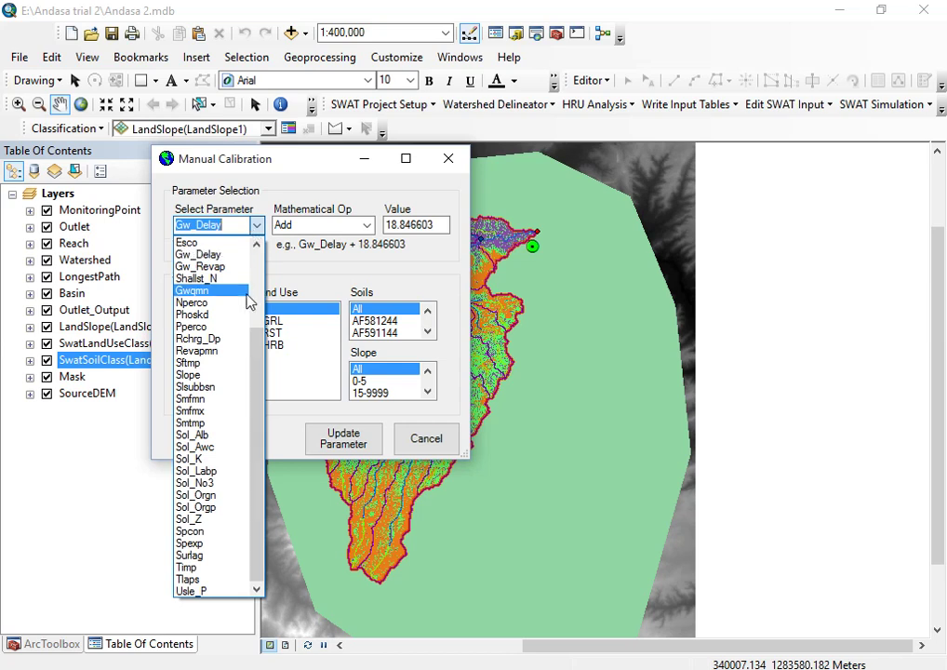
click(213, 546)
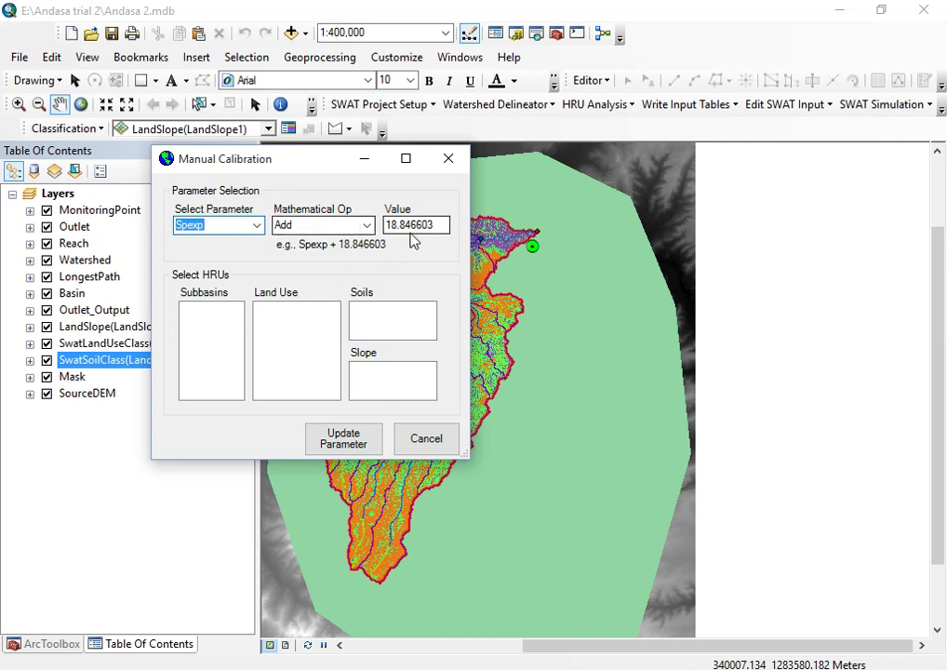
click(257, 228)
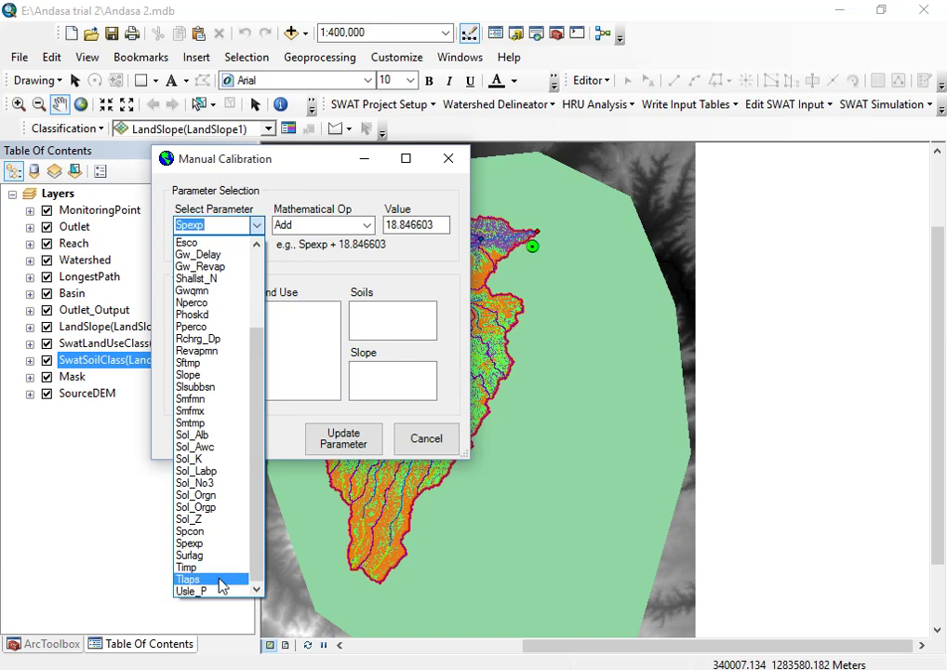
click(220, 531)
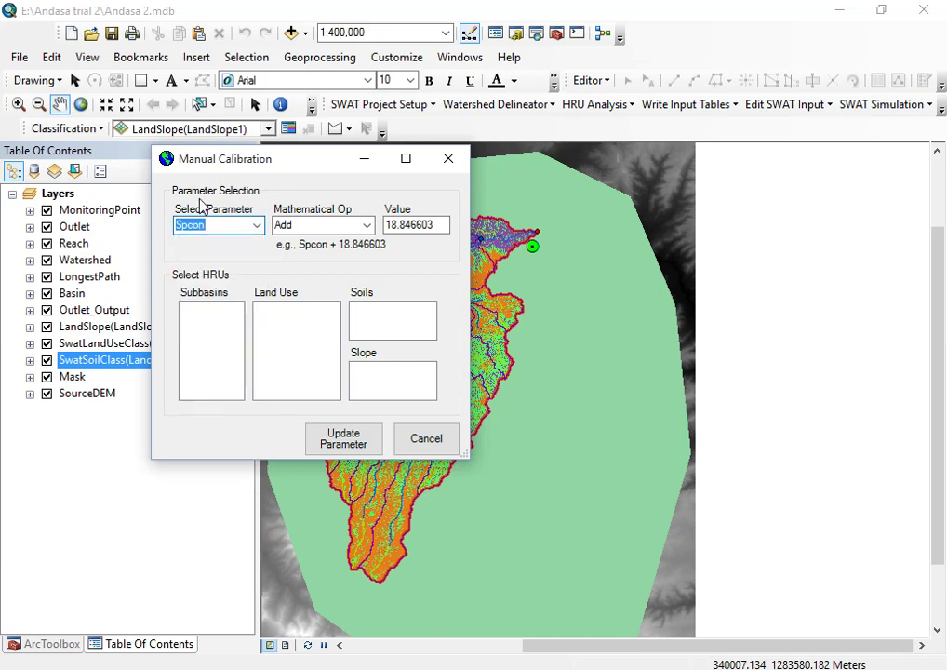
key(alt+Down)
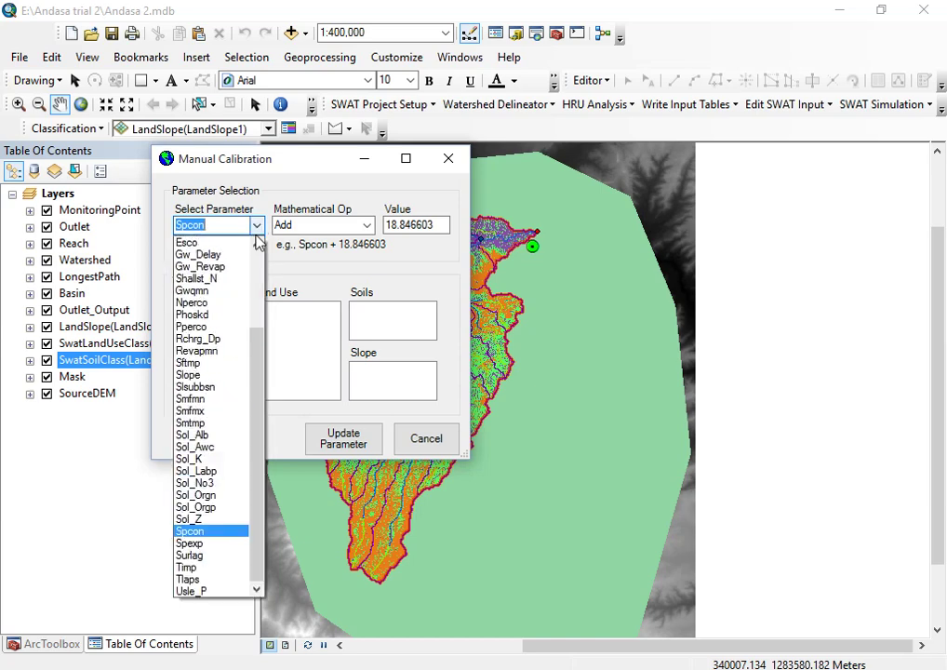
click(222, 595)
click(203, 310)
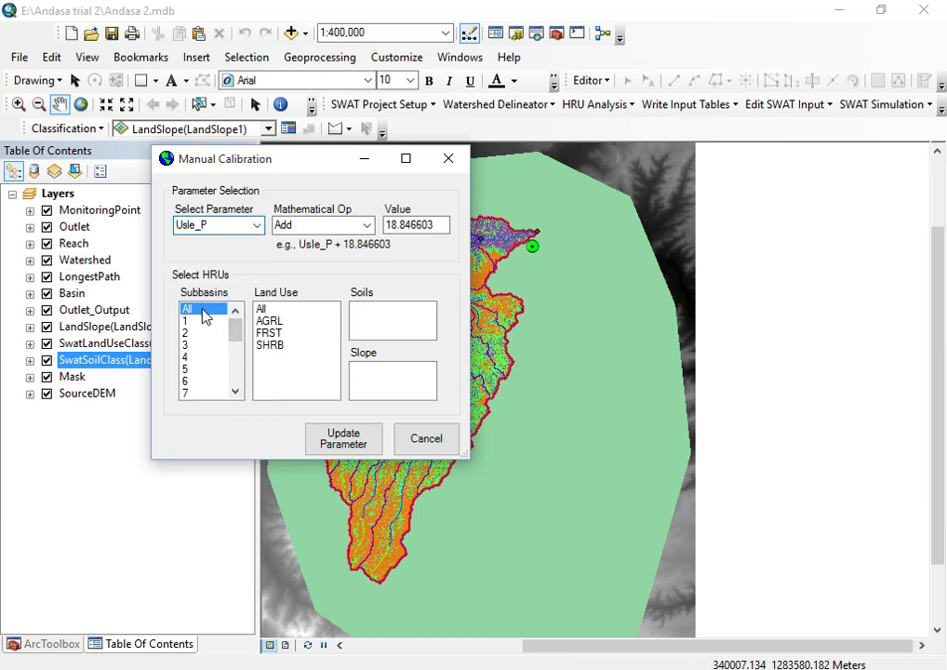
click(264, 308)
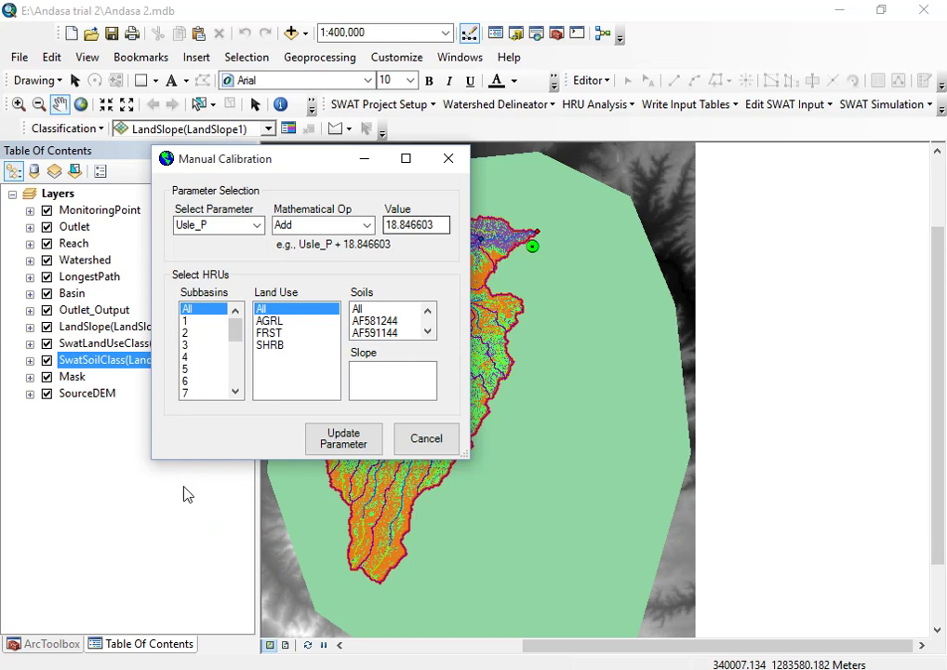
Close the Manual Calibration dialog without another update, and run SwatCheck on the simulation output
click(424, 437)
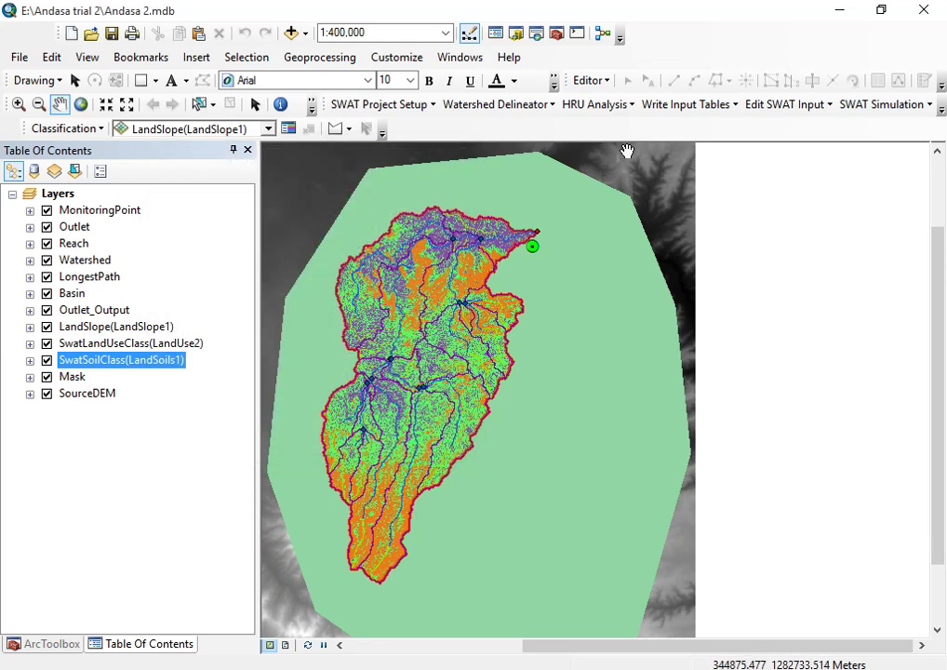
click(878, 105)
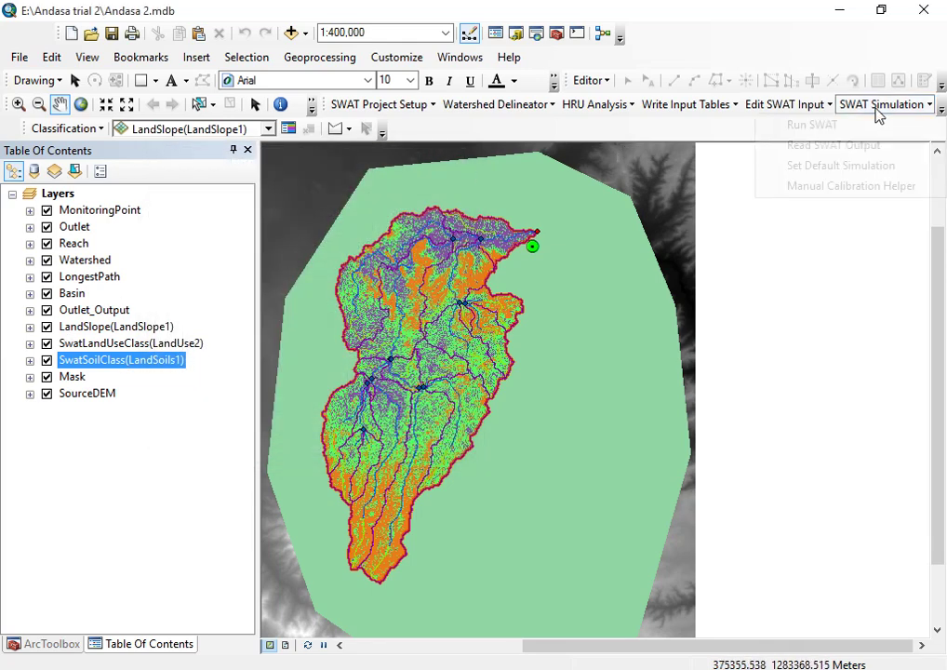
click(797, 146)
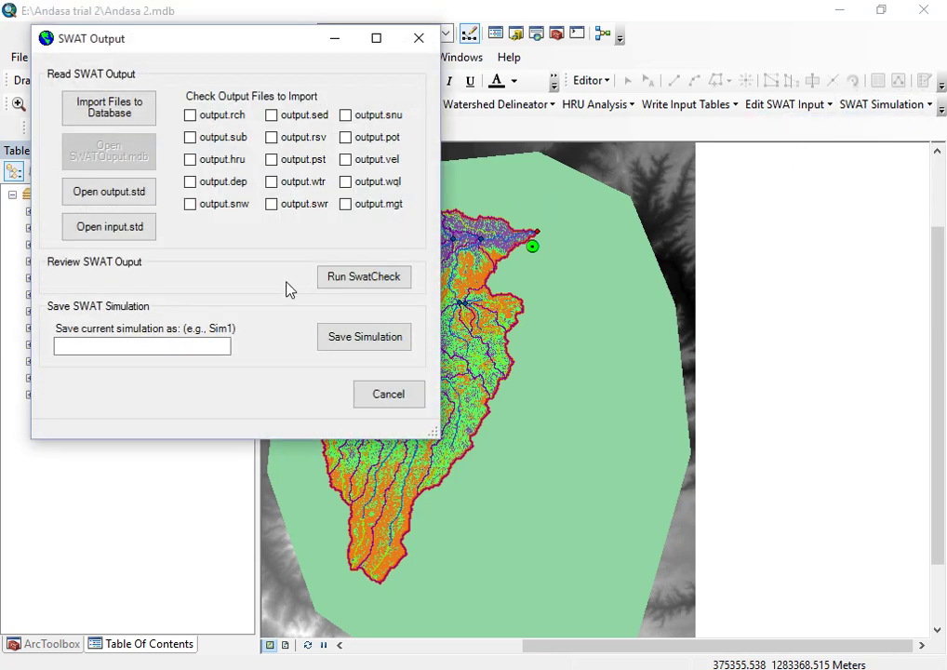
click(341, 283)
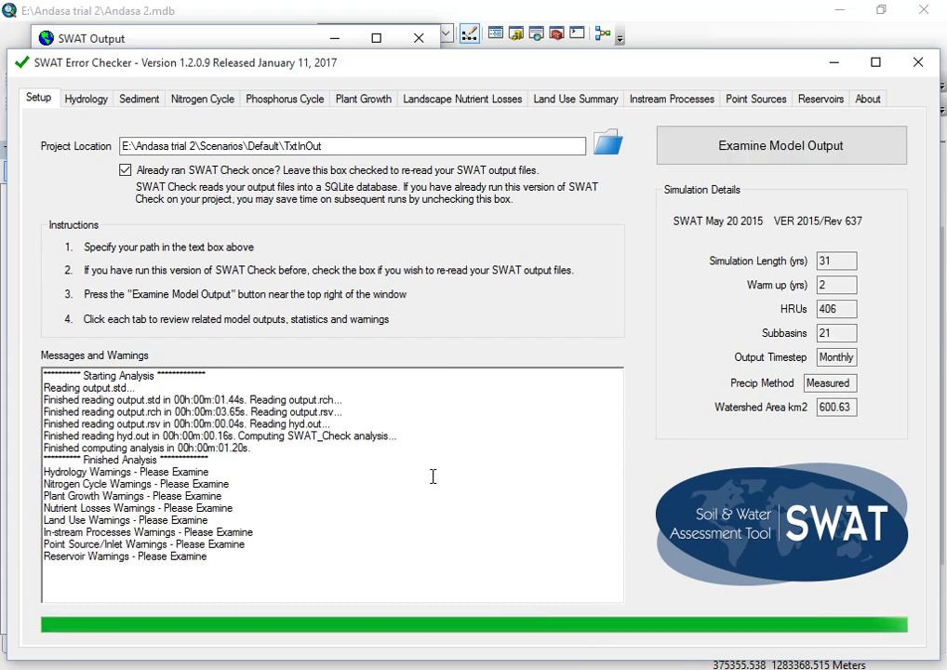
Review the hydrology and sediment results in SWAT Error Checker, and close it together with the SWAT Output dialog
click(85, 100)
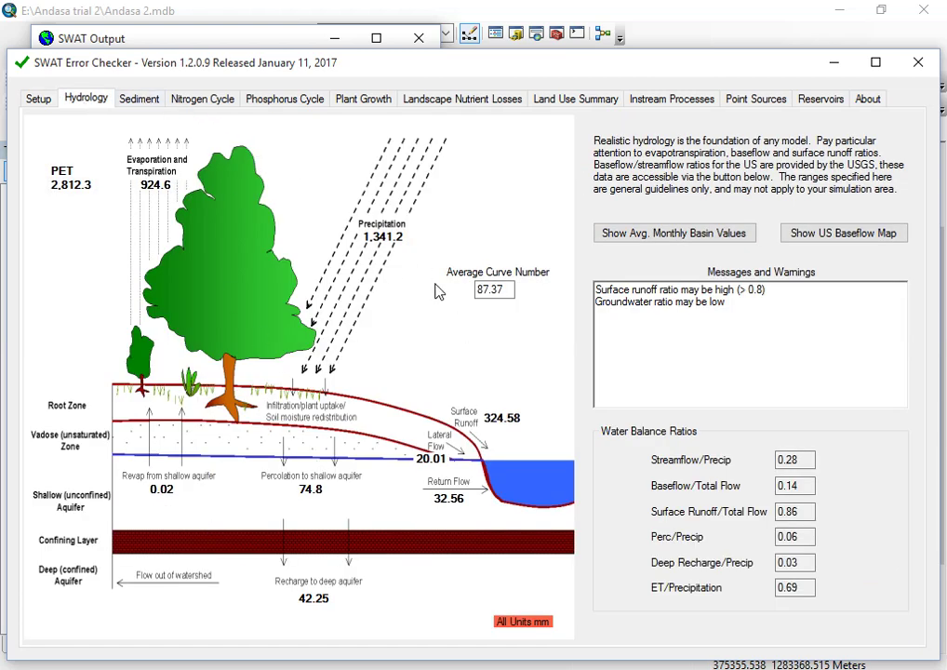
click(128, 99)
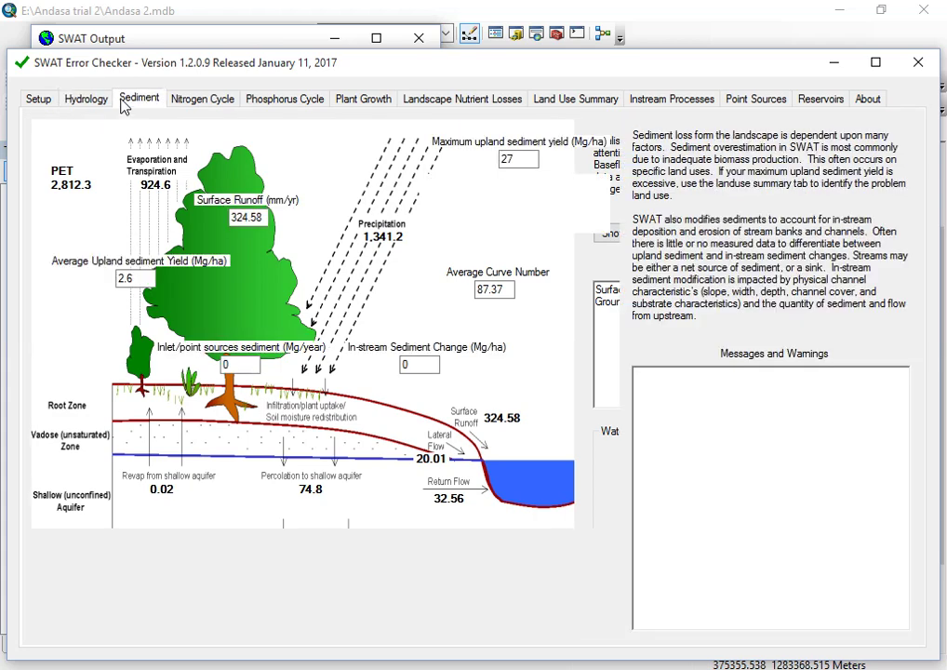
click(919, 61)
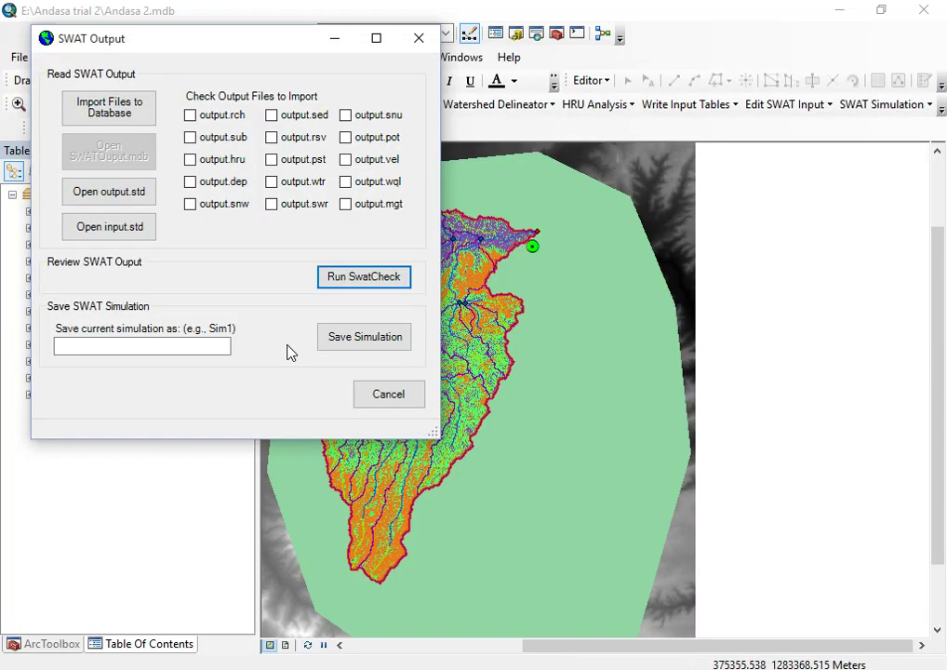
click(400, 405)
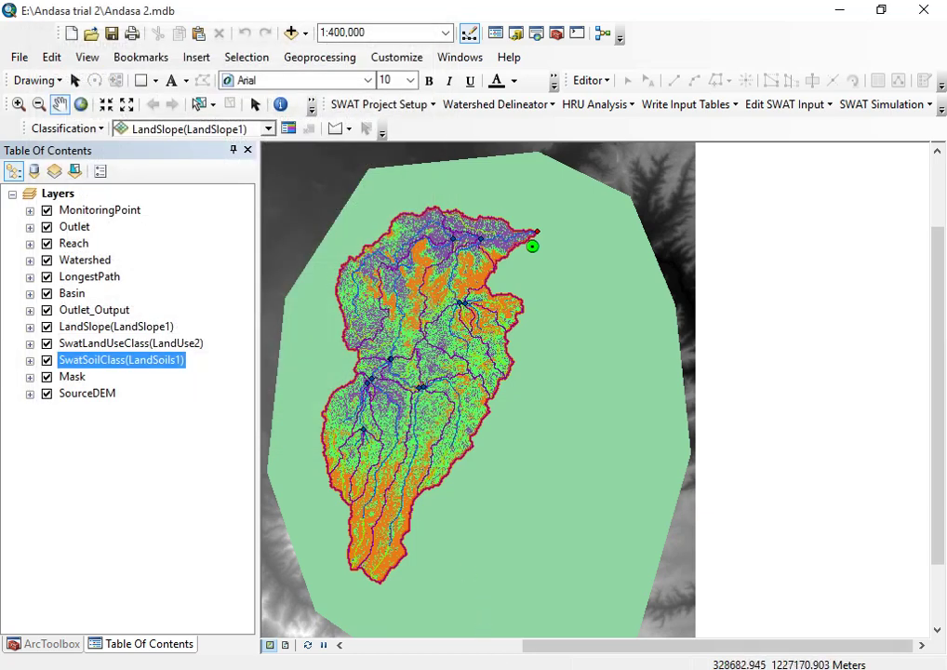
click(130, 344)
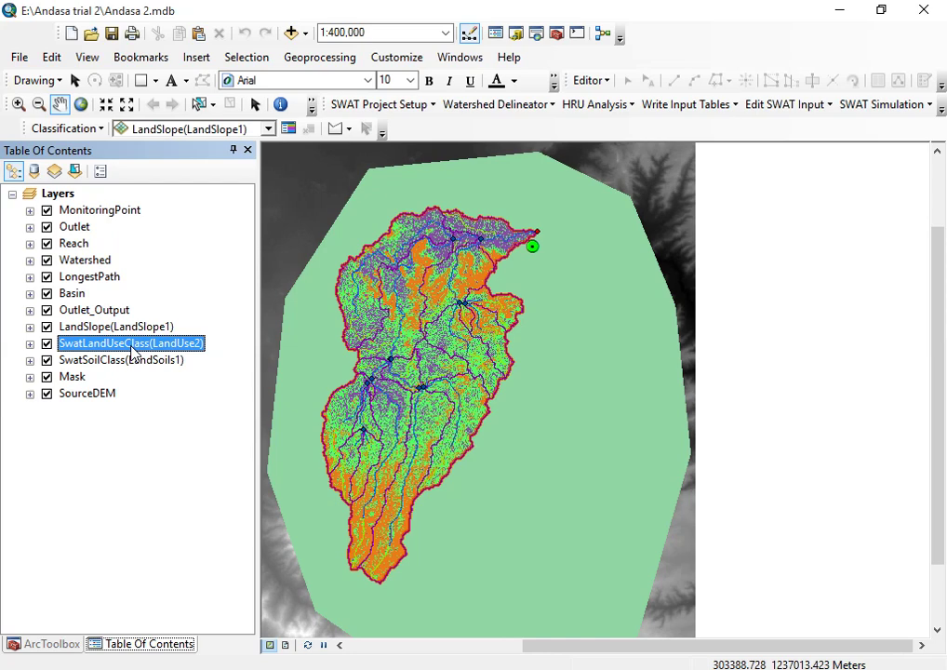
click(158, 361)
click(146, 327)
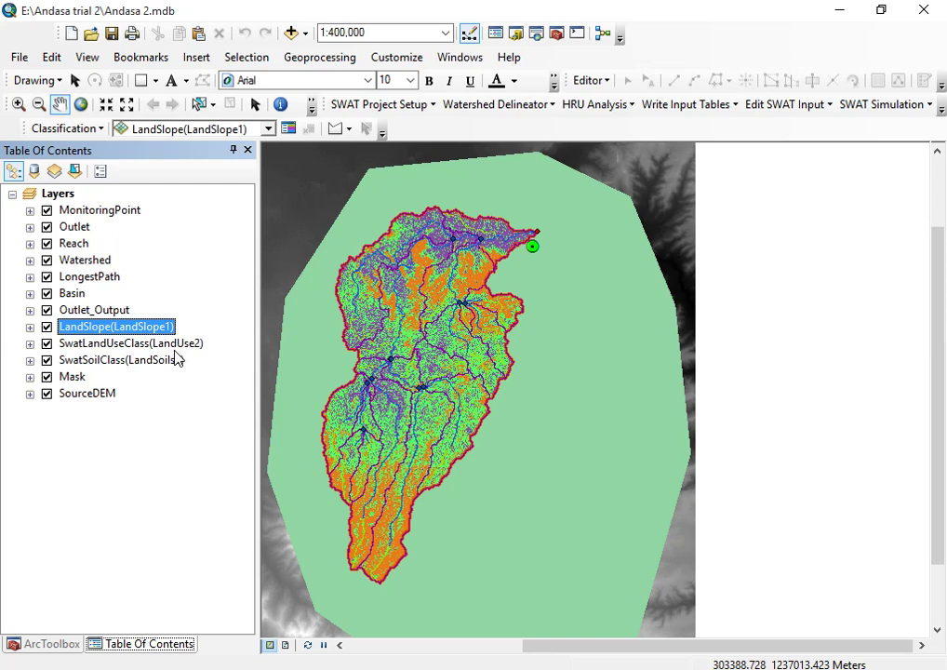
click(168, 343)
click(165, 361)
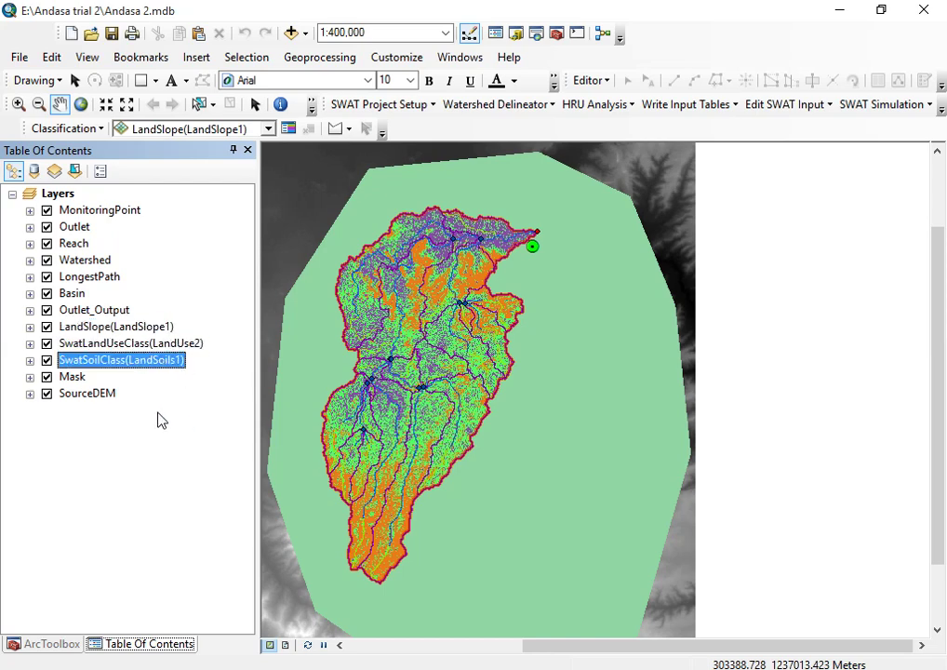
mouse_move(423, 665)
click(434, 638)
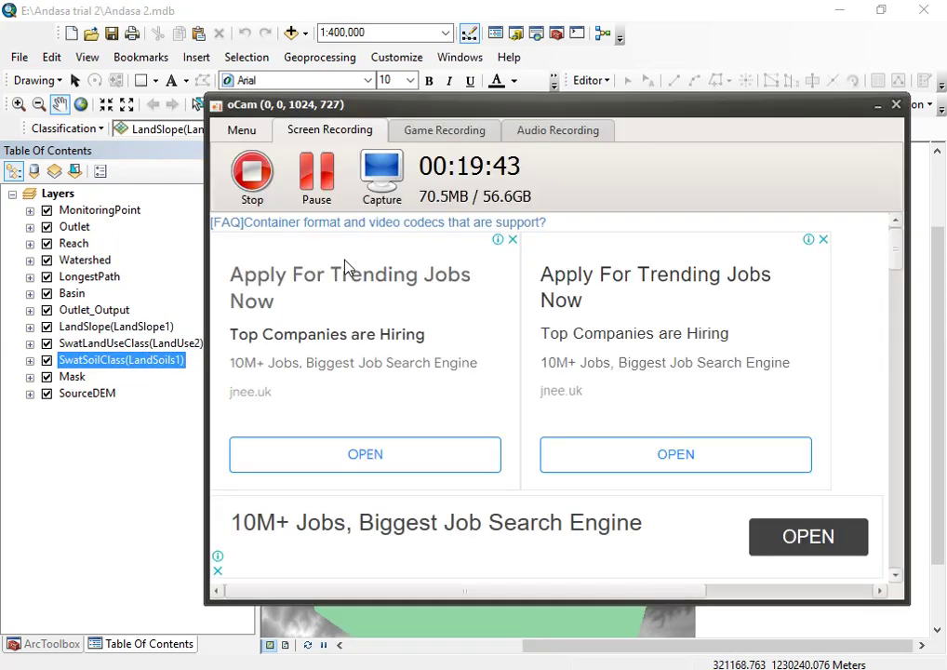